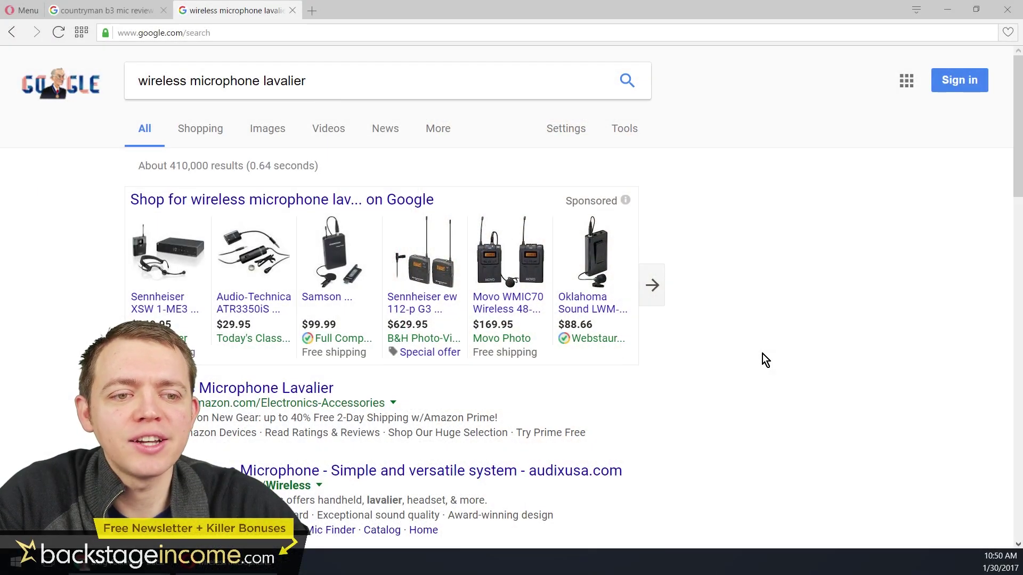
- Look through the wireless microphone lavalier results and temporarily box the description of the Sweetwater listing
{"action": "scroll", "coordinate": [762, 355], "scroll_direction": "down", "scroll_amount": 5}
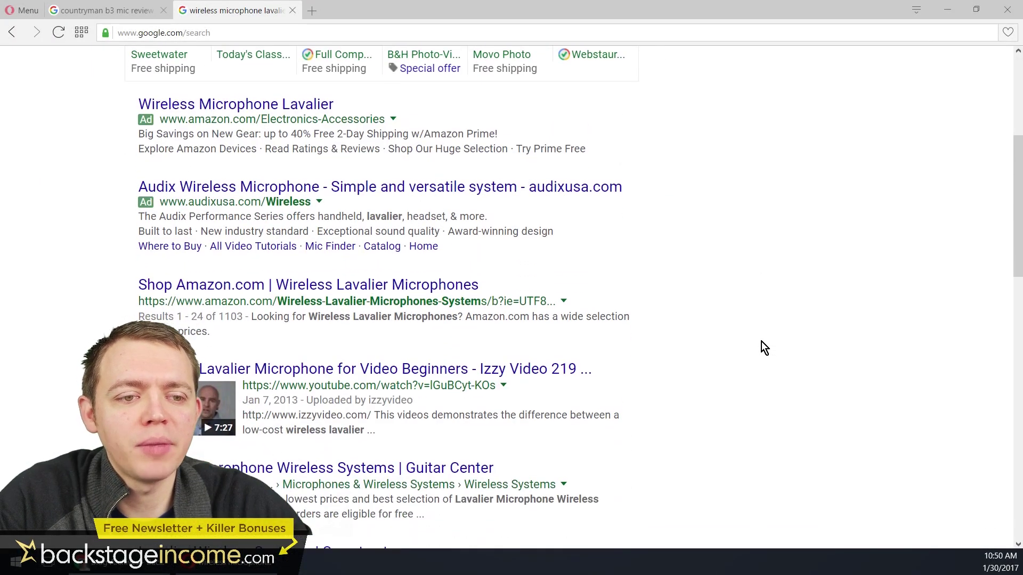
{"action": "scroll", "coordinate": [746, 330], "scroll_direction": "up", "scroll_amount": 5}
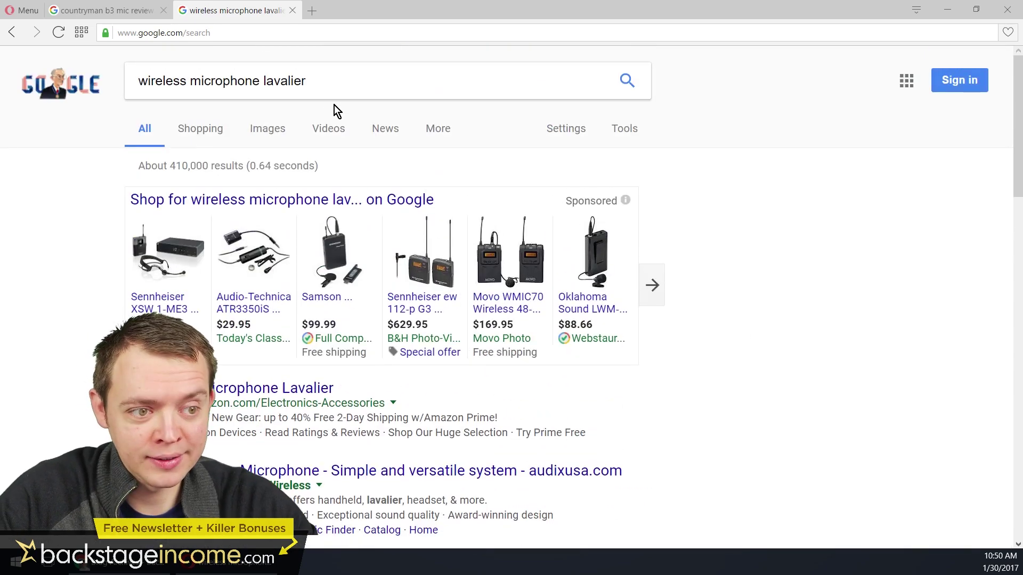
{"action": "scroll", "coordinate": [334, 112], "scroll_direction": "down", "scroll_amount": 6}
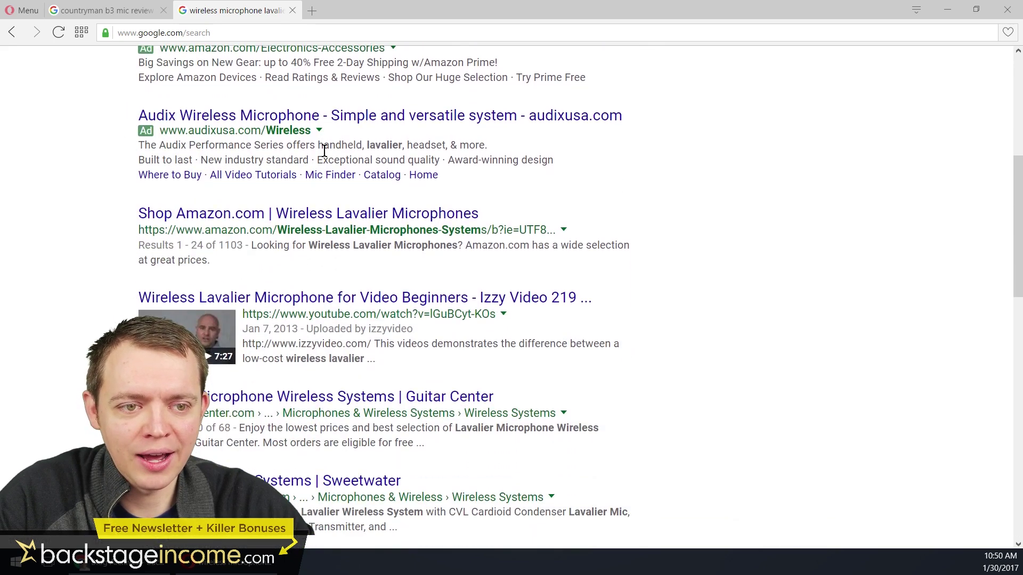
{"action": "scroll", "coordinate": [324, 150], "scroll_direction": "down", "scroll_amount": 1}
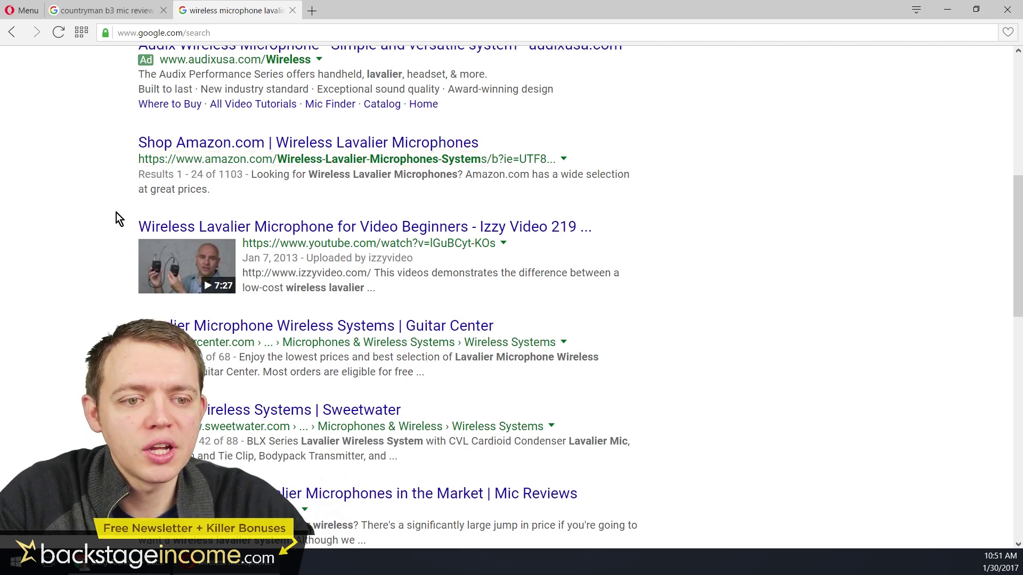
{"action": "scroll", "coordinate": [116, 216], "scroll_direction": "down", "scroll_amount": 4}
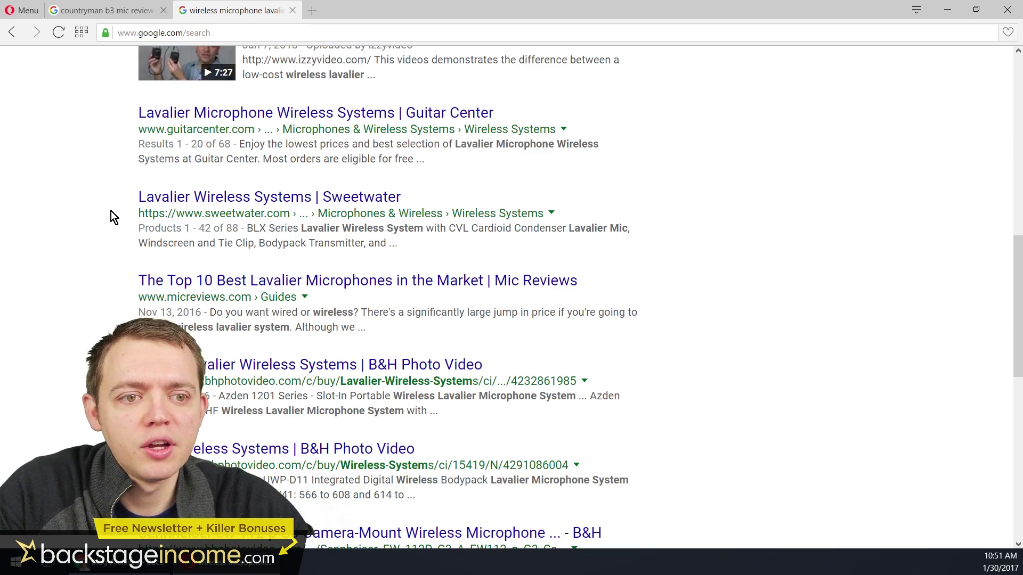
{"action": "mouse_move", "coordinate": [129, 219]}
{"action": "left_mouse_down"}
{"action": "mouse_move", "coordinate": [323, 254]}
{"action": "mouse_move", "coordinate": [651, 260]}
{"action": "left_mouse_up"}
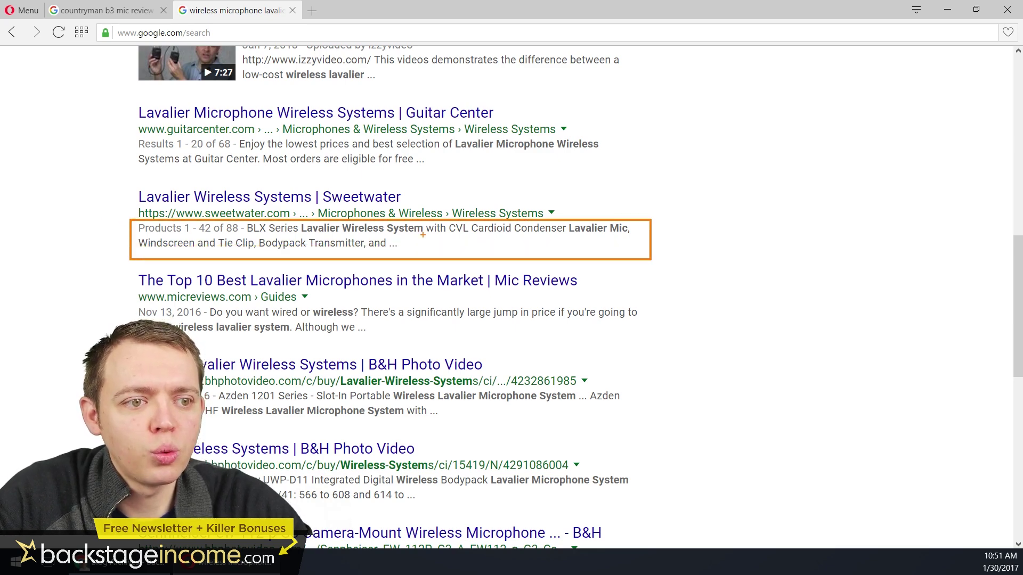
{"action": "key", "text": "Escape"}
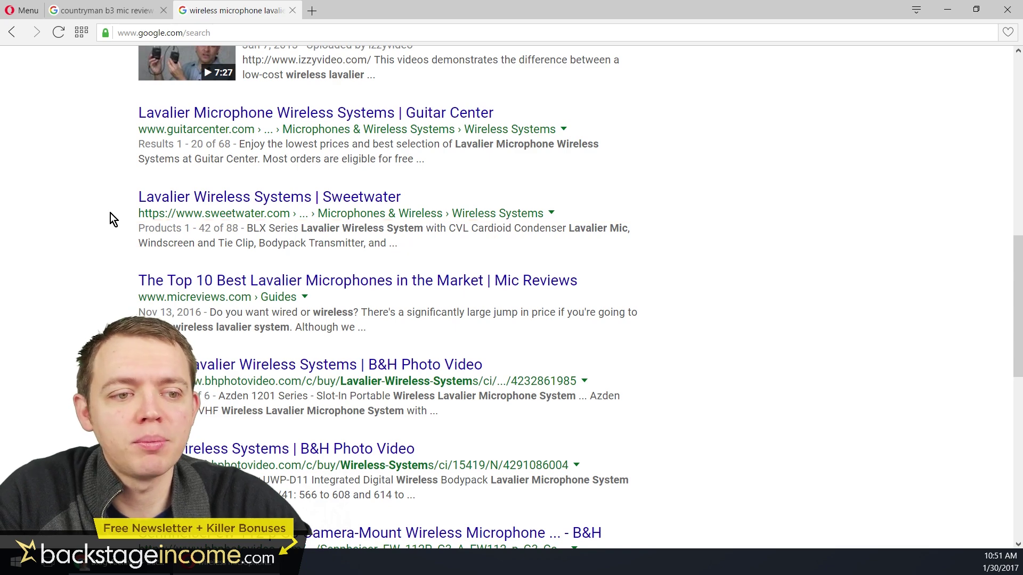
- Temporarily box the titles and descriptions of the Sennheiser B&H and Musician's Friend results, with an arrow at the B&H title's ellipsis
{"action": "scroll", "coordinate": [144, 237], "scroll_direction": "down", "scroll_amount": 4}
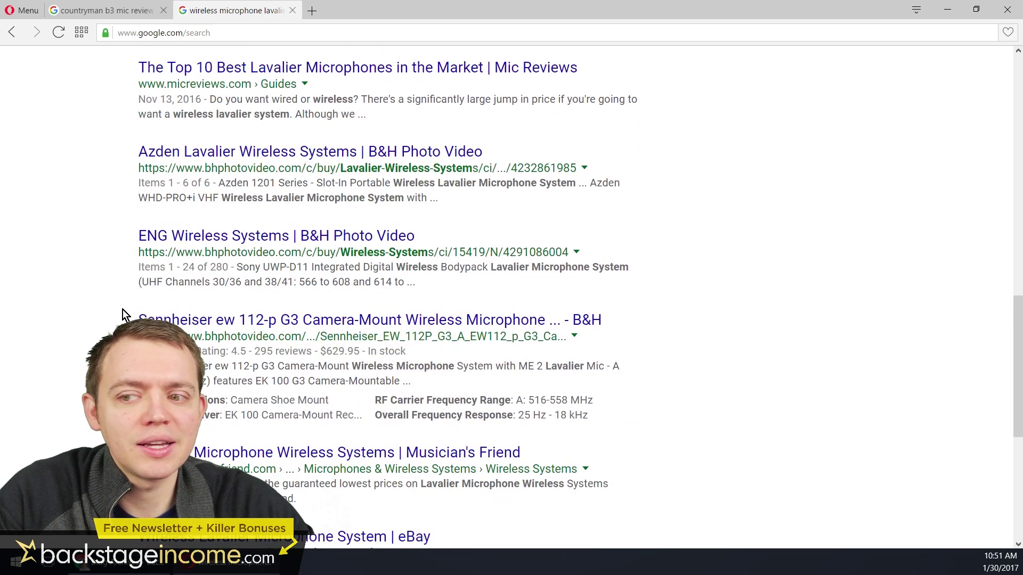
{"action": "scroll", "coordinate": [124, 302], "scroll_direction": "down", "scroll_amount": 4}
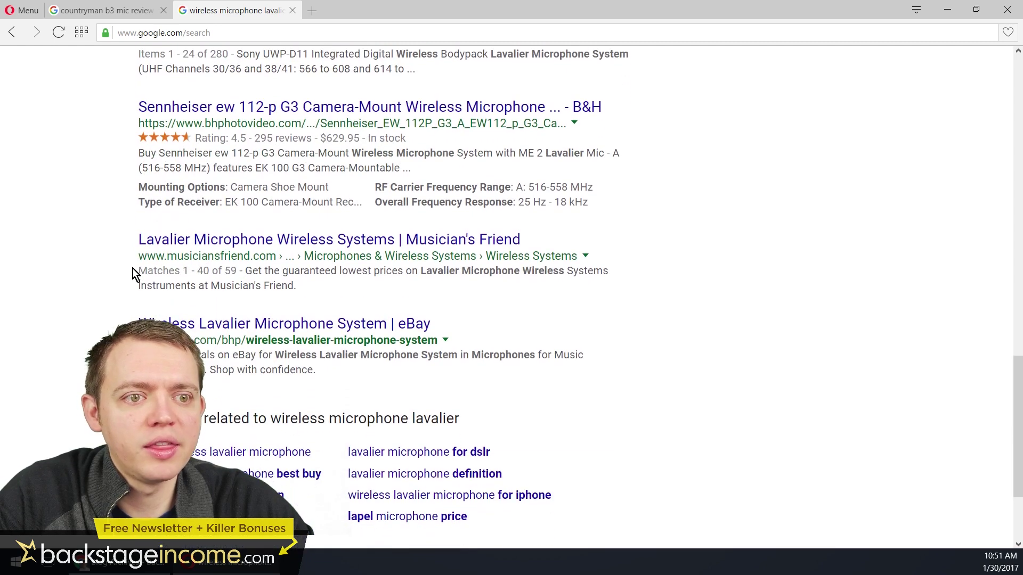
{"action": "mouse_move", "coordinate": [126, 97]}
{"action": "left_mouse_down"}
{"action": "mouse_move", "coordinate": [157, 119]}
{"action": "mouse_move", "coordinate": [649, 118]}
{"action": "left_mouse_up"}
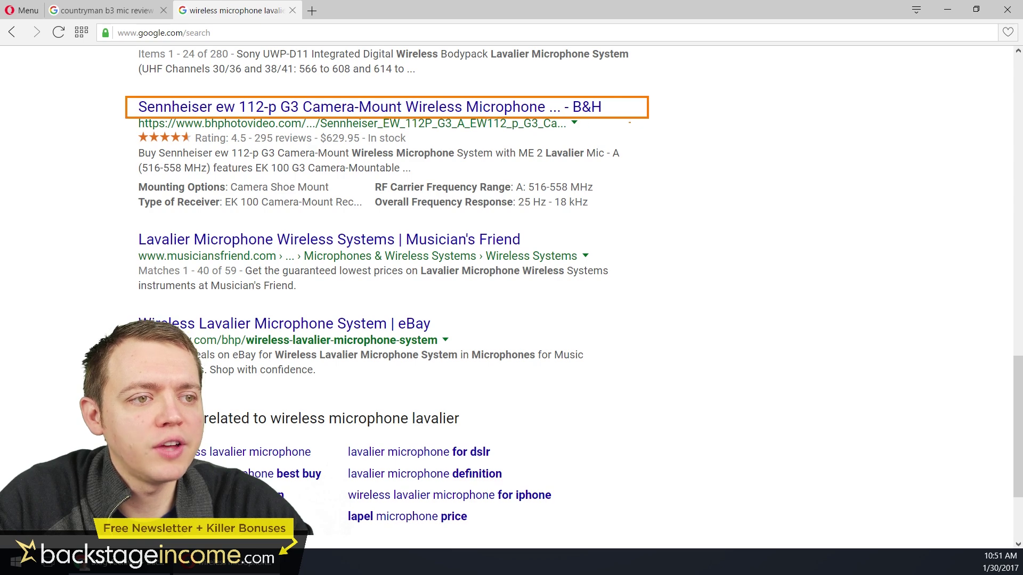
{"action": "left_click_drag", "start_coordinate": [554, 102], "coordinate": [564, 84]}
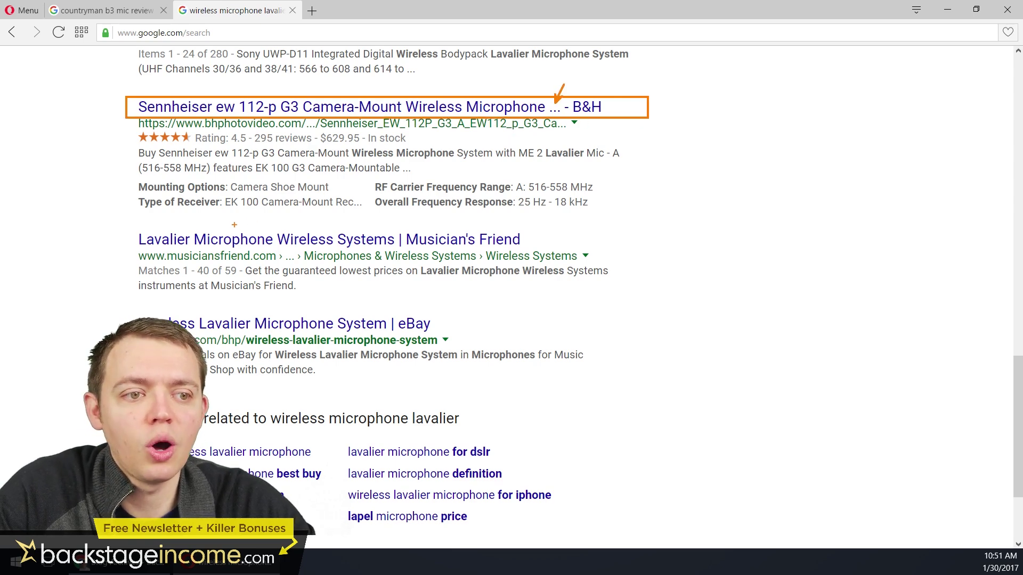
{"action": "mouse_move", "coordinate": [131, 225]}
{"action": "left_mouse_down"}
{"action": "mouse_move", "coordinate": [352, 260]}
{"action": "mouse_move", "coordinate": [541, 251]}
{"action": "left_mouse_up"}
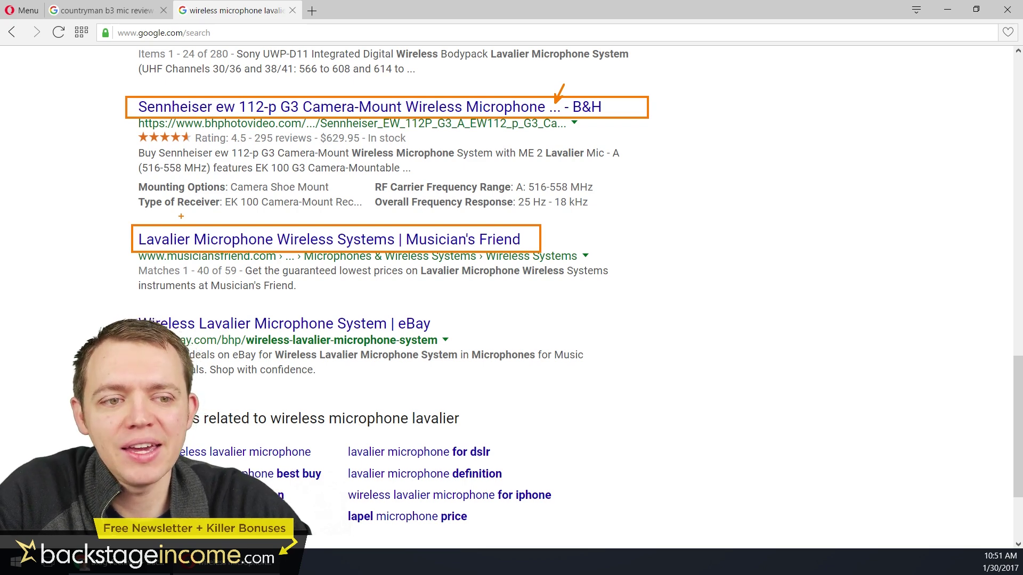
{"action": "mouse_move", "coordinate": [134, 141]}
{"action": "left_mouse_down"}
{"action": "mouse_move", "coordinate": [486, 190]}
{"action": "mouse_move", "coordinate": [635, 177]}
{"action": "left_mouse_up"}
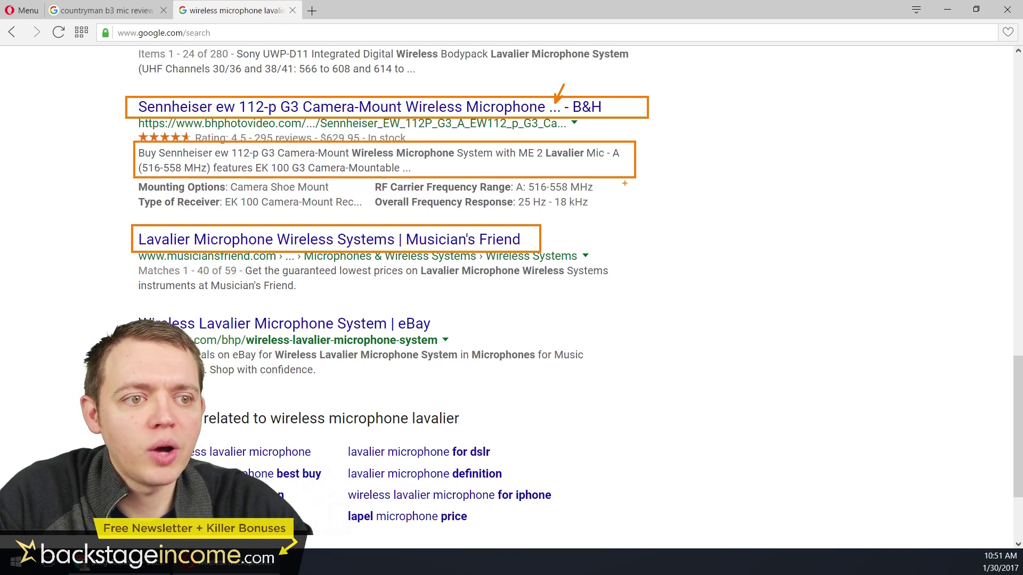
{"action": "left_click_drag", "start_coordinate": [131, 265], "coordinate": [627, 304]}
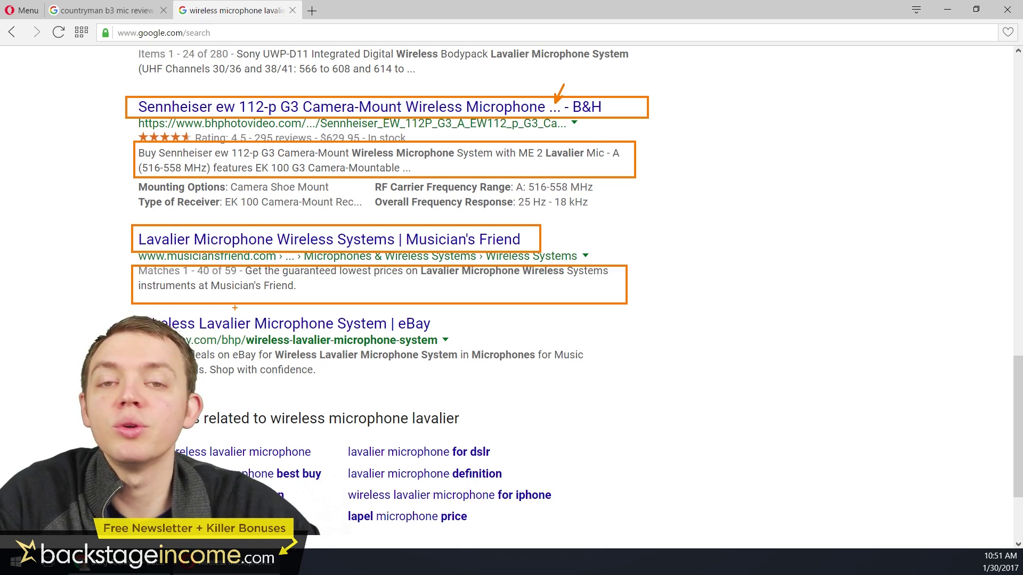
{"action": "key", "text": "Escape"}
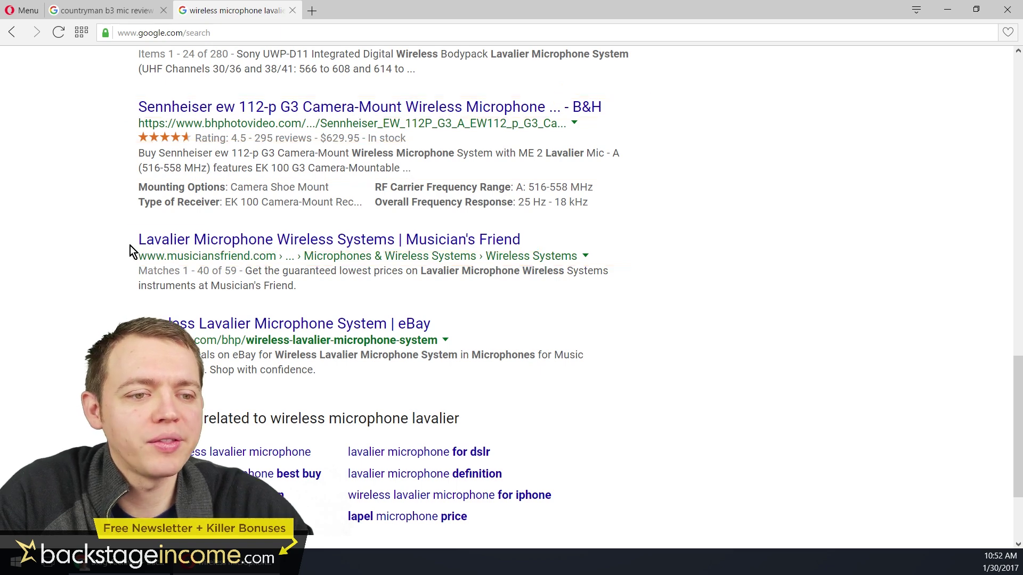
{"action": "scroll", "coordinate": [129, 235], "scroll_direction": "up", "scroll_amount": 6}
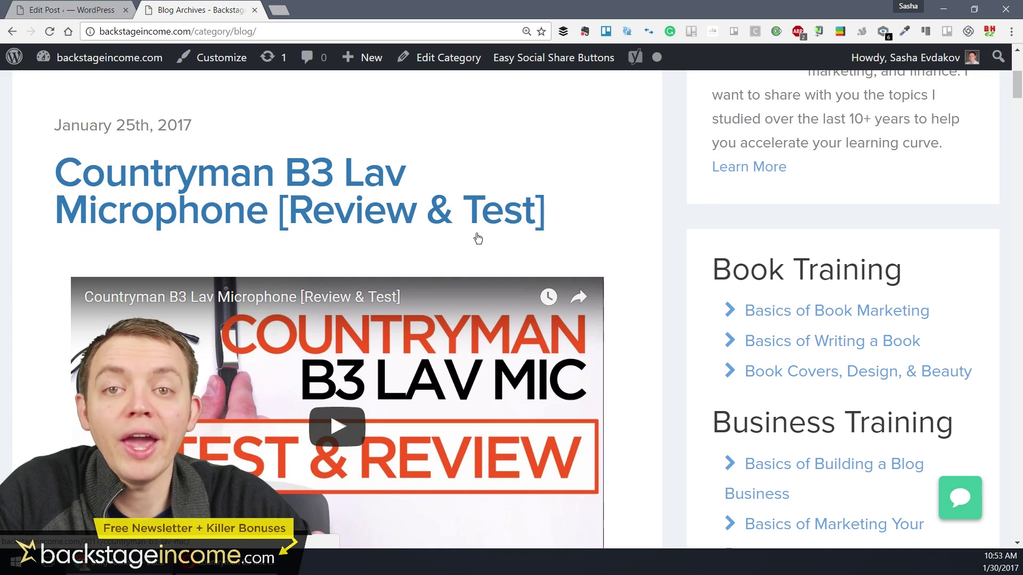
- Examine the Countryman B3 Lav Microphone entry on the blog archive page
{"action": "scroll", "coordinate": [478, 236], "scroll_direction": "down", "scroll_amount": 7}
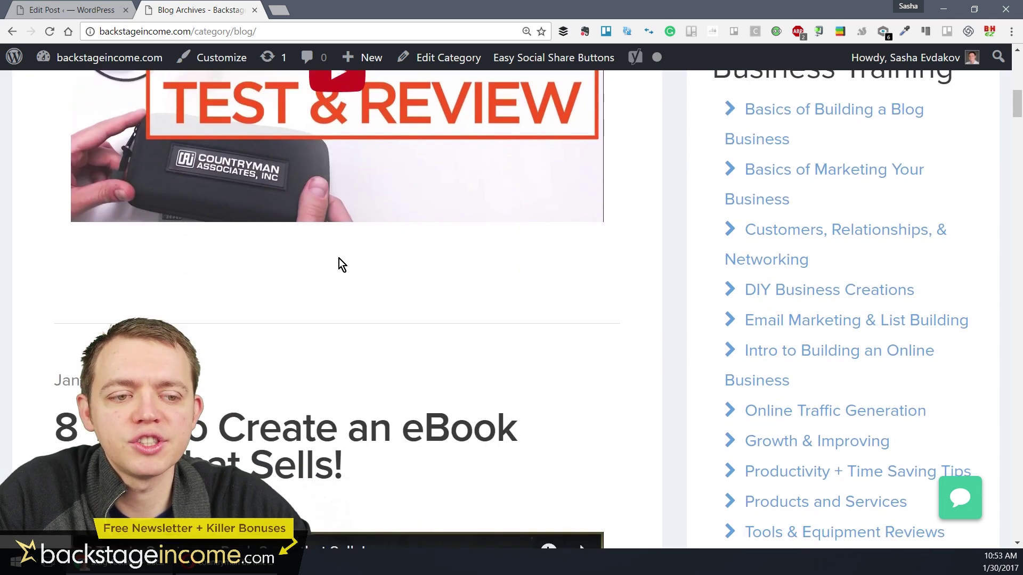
{"action": "scroll", "coordinate": [339, 261], "scroll_direction": "up", "scroll_amount": 2}
{"action": "scroll", "coordinate": [346, 257], "scroll_direction": "up", "scroll_amount": 4}
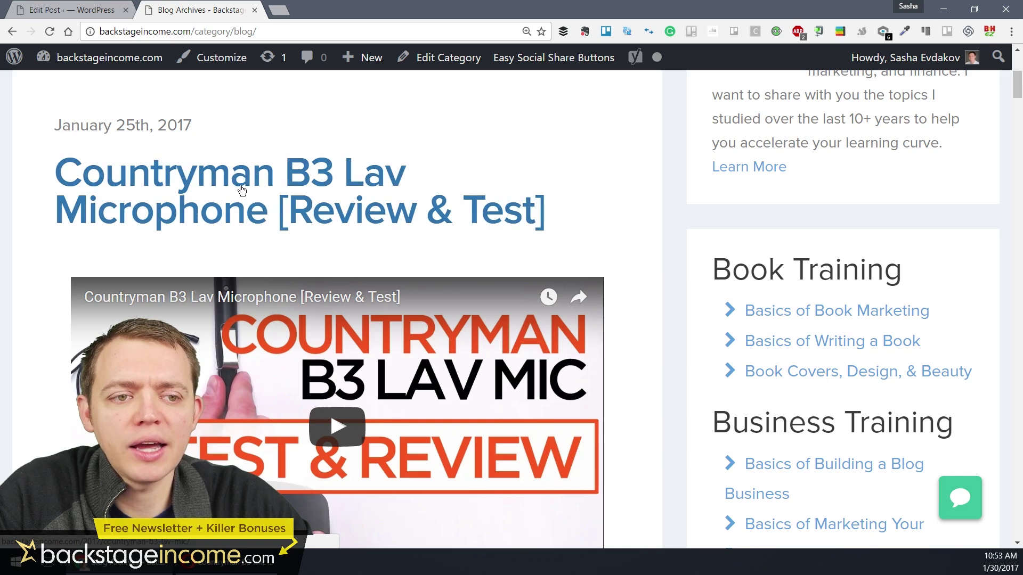
- Switch to the WordPress edit page of the Countryman B3 post and highlight its post title
{"action": "left_click", "coordinate": [88, 11]}
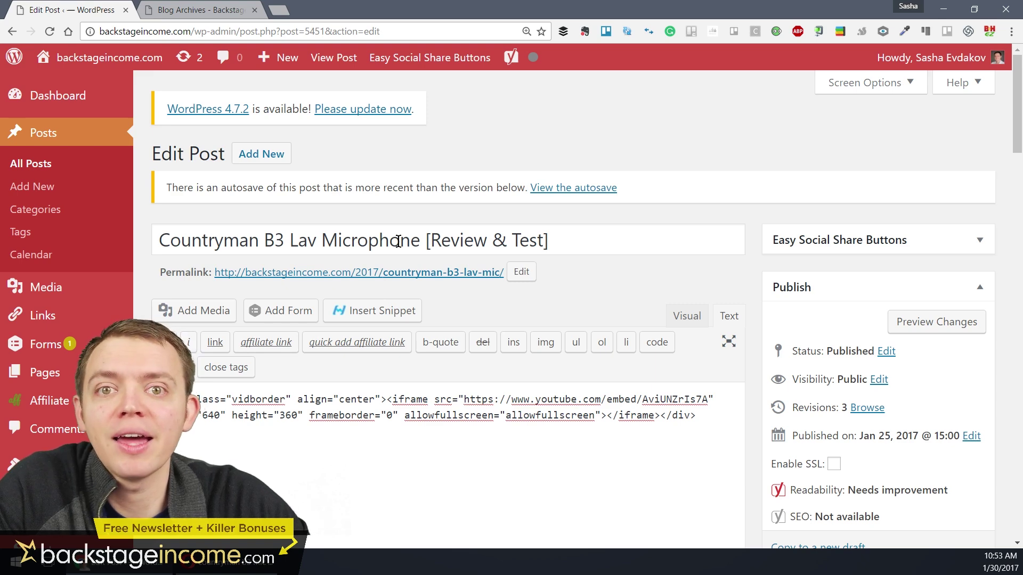
{"action": "left_click_drag", "start_coordinate": [569, 242], "coordinate": [611, 234]}
{"action": "left_click", "coordinate": [161, 241]}
{"action": "left_click_drag", "start_coordinate": [159, 241], "coordinate": [567, 241]}
{"action": "left_click", "coordinate": [561, 243]}
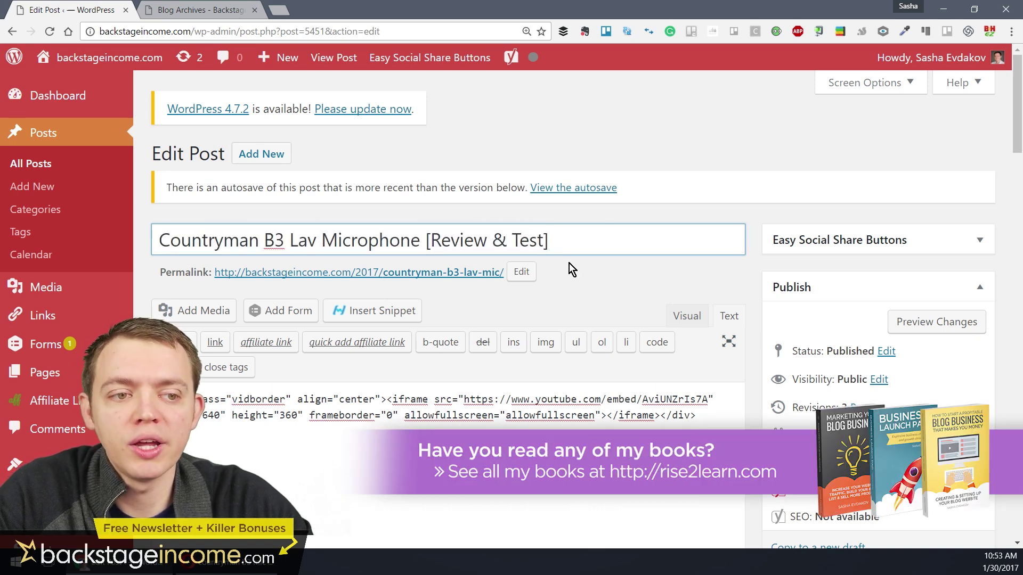
- Open the post's Yoast SEO snippet editor to examine the SEO title, slug and meta description fields, and close it
{"action": "scroll", "coordinate": [571, 268], "scroll_direction": "down", "scroll_amount": 10}
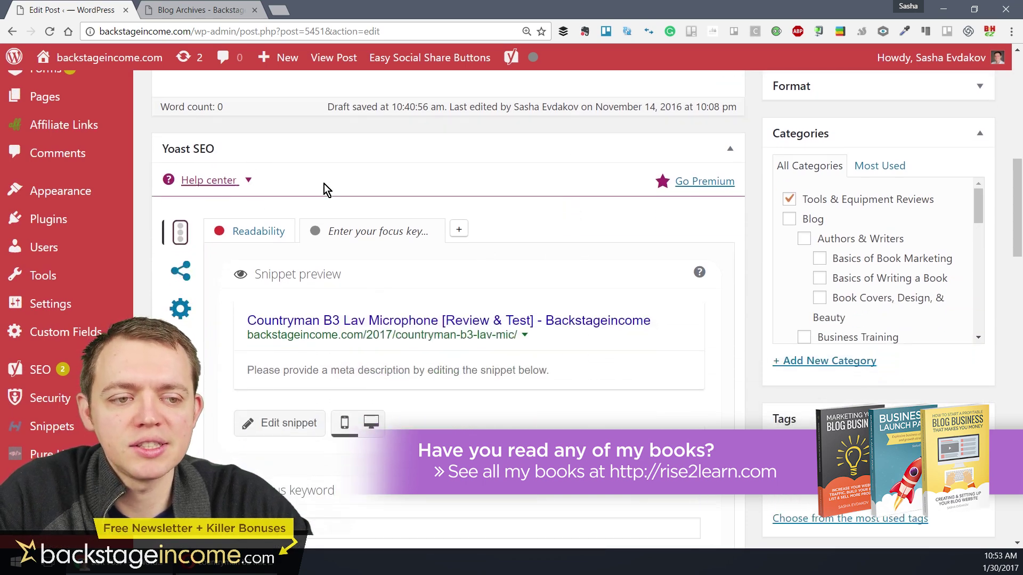
{"action": "scroll", "coordinate": [327, 190], "scroll_direction": "down", "scroll_amount": 4}
{"action": "scroll", "coordinate": [372, 218], "scroll_direction": "up", "scroll_amount": 2}
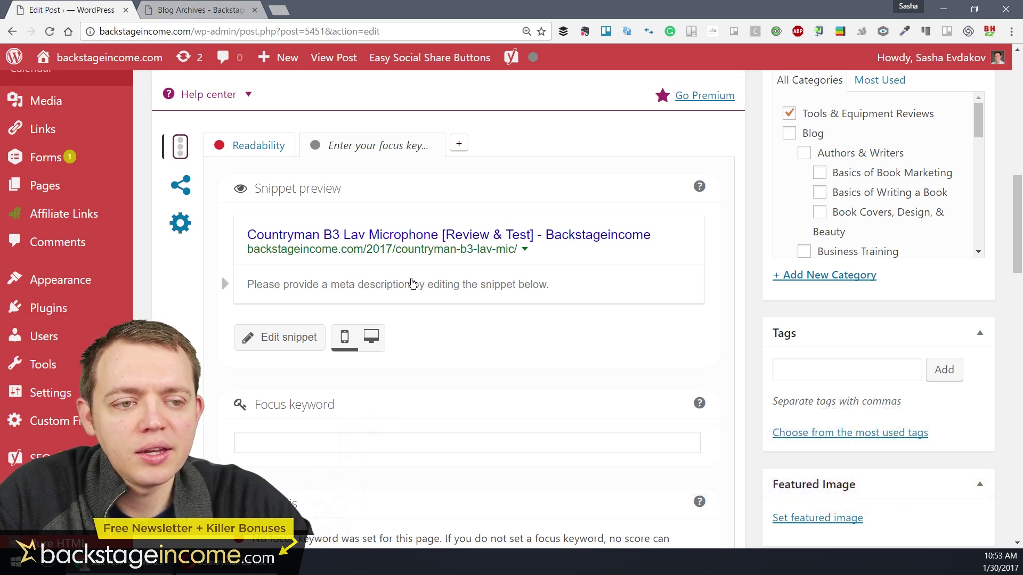
{"action": "left_click", "coordinate": [219, 288]}
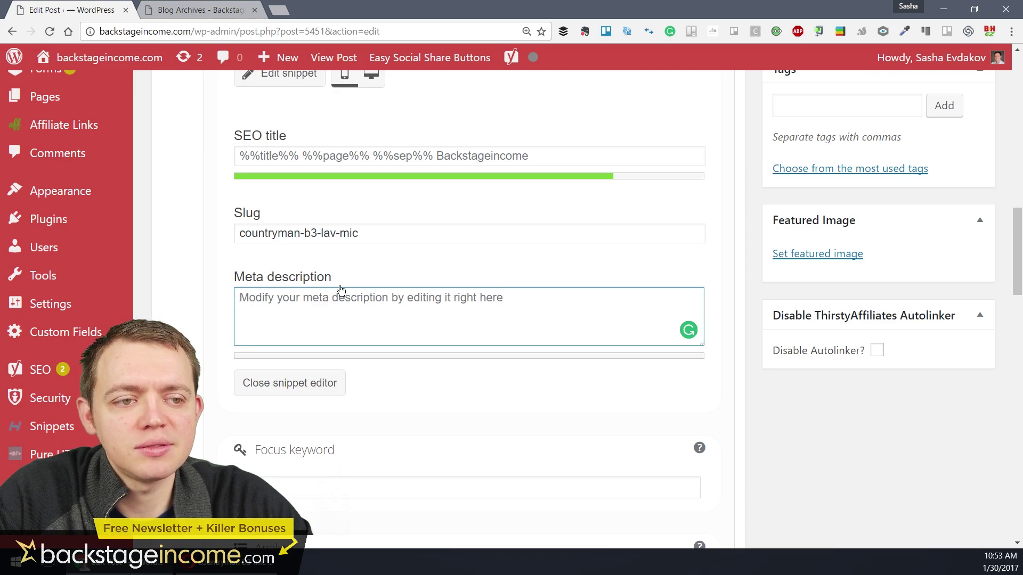
{"action": "scroll", "coordinate": [376, 305], "scroll_direction": "up", "scroll_amount": 3}
{"action": "scroll", "coordinate": [456, 335], "scroll_direction": "down", "scroll_amount": 3}
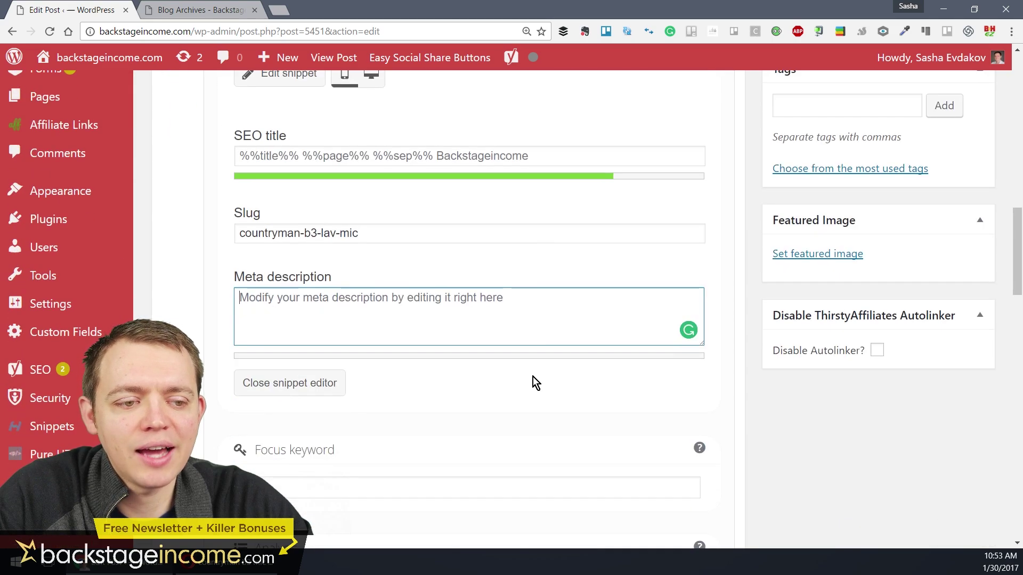
{"action": "left_click", "coordinate": [254, 382]}
{"action": "scroll", "coordinate": [359, 324], "scroll_direction": "up", "scroll_amount": 6}
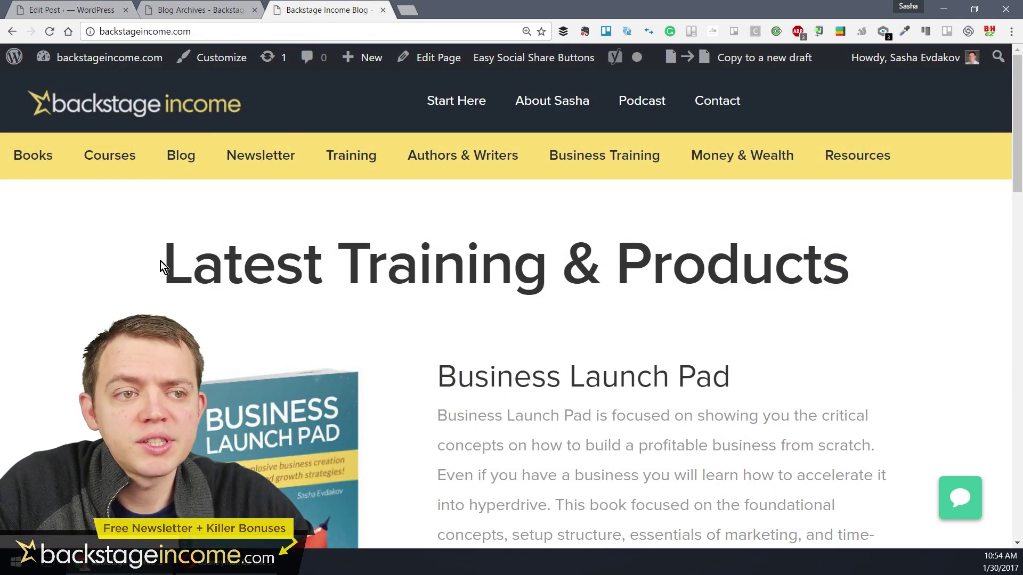
- View the source of the backstageincome.com home page and examine the title and meta description tags in its Yoast SEO section
{"action": "right_click", "coordinate": [515, 329]}
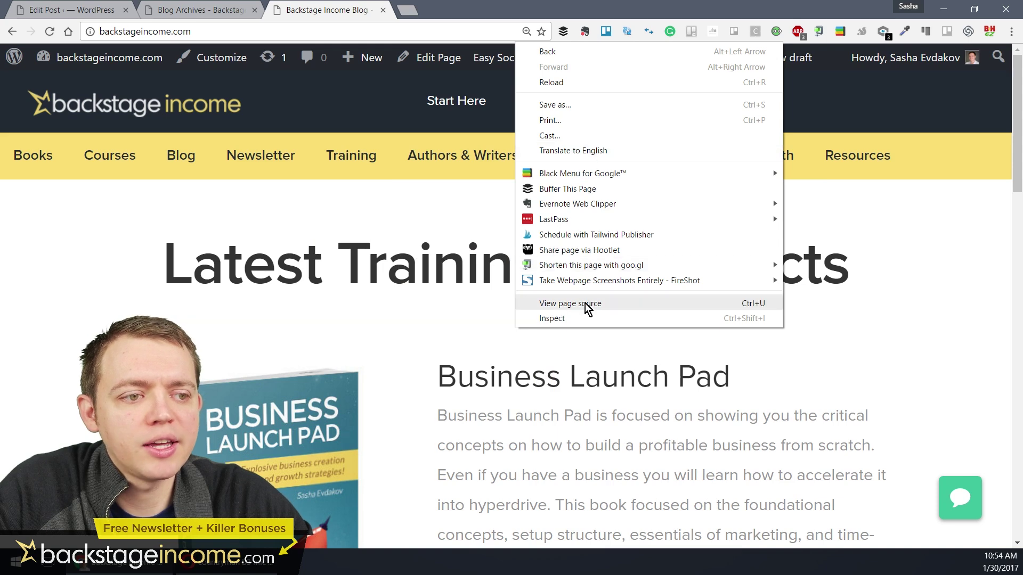
{"action": "left_click", "coordinate": [625, 303]}
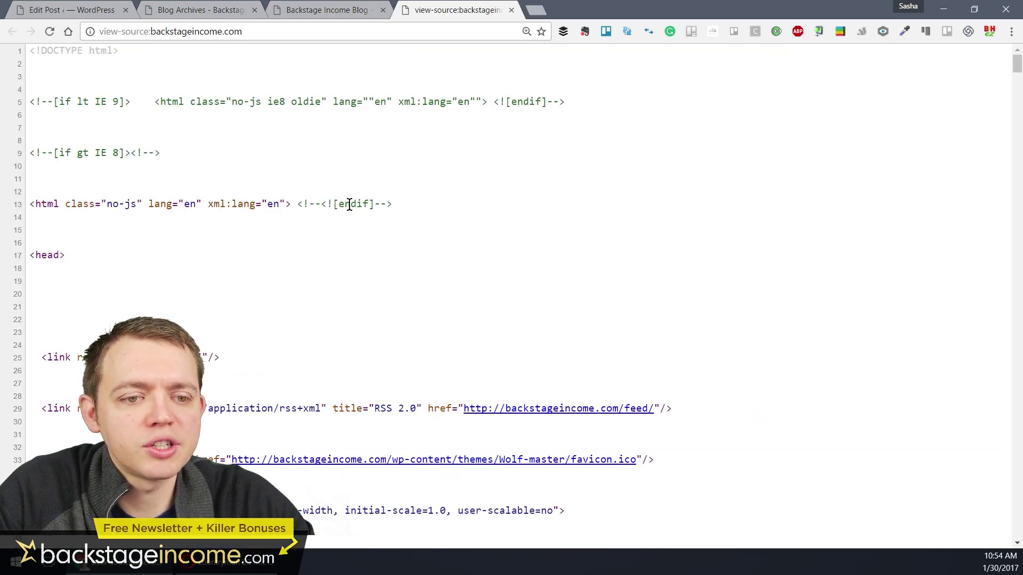
{"action": "scroll", "coordinate": [100, 103], "scroll_direction": "down", "scroll_amount": 7}
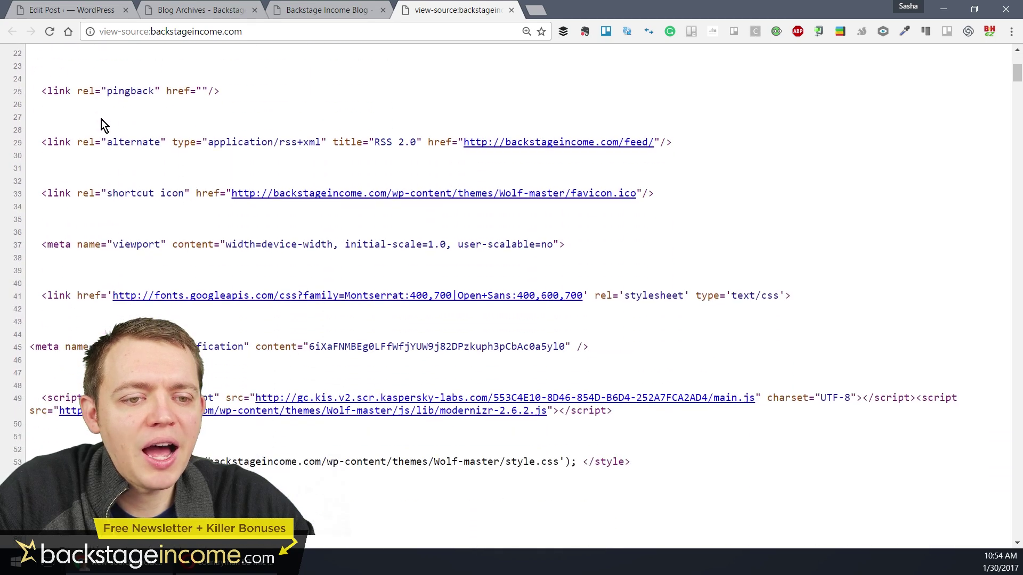
{"action": "scroll", "coordinate": [102, 126], "scroll_direction": "down", "scroll_amount": 2}
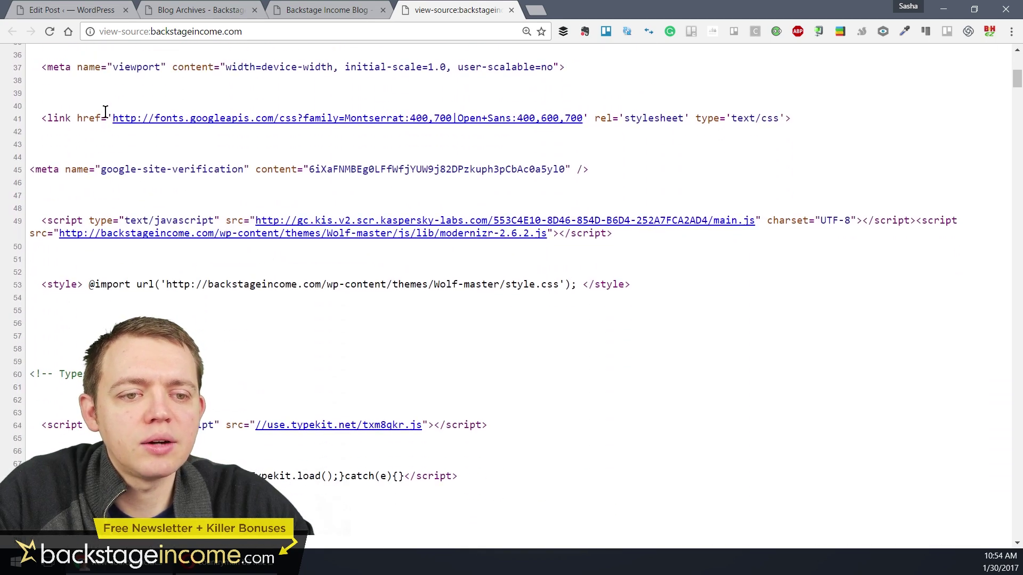
{"action": "scroll", "coordinate": [150, 131], "scroll_direction": "down", "scroll_amount": 3}
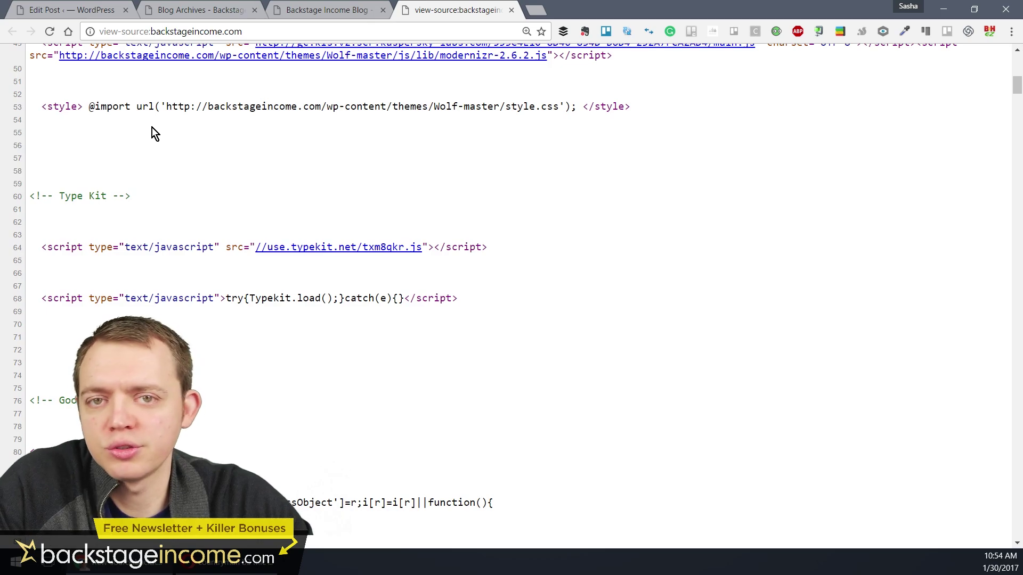
{"action": "scroll", "coordinate": [155, 141], "scroll_direction": "down", "scroll_amount": 10}
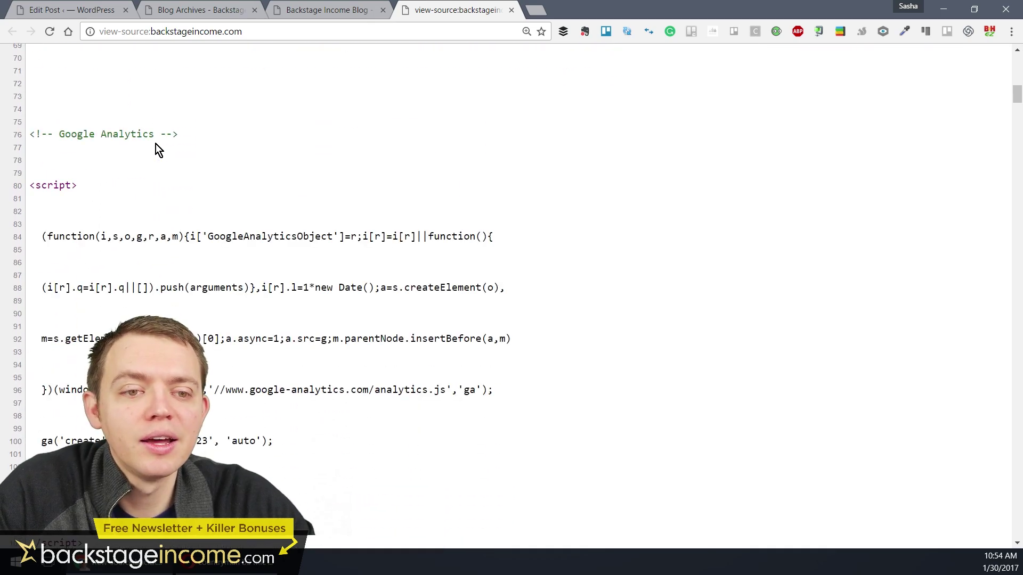
{"action": "scroll", "coordinate": [155, 144], "scroll_direction": "down", "scroll_amount": 10}
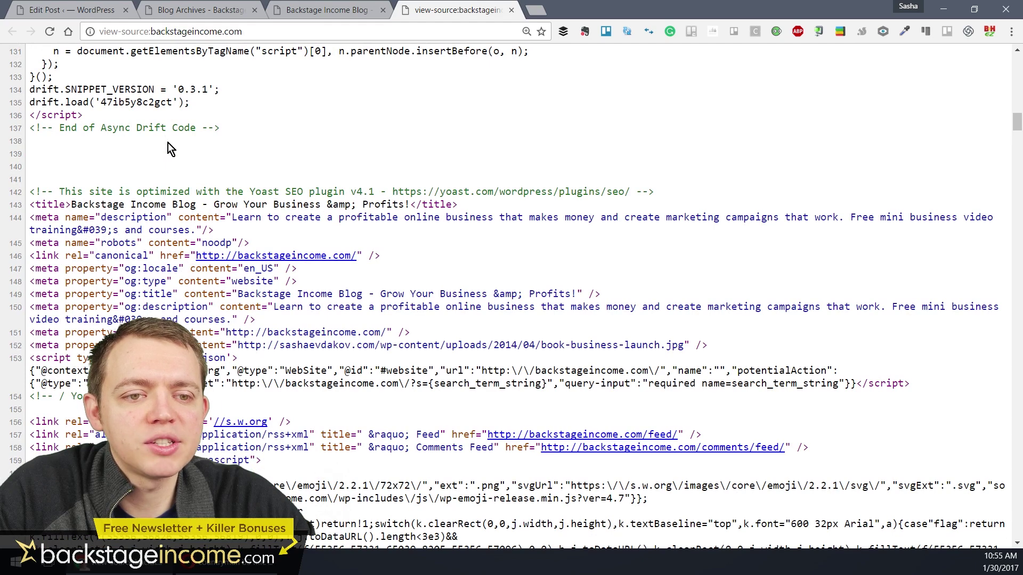
{"action": "scroll", "coordinate": [168, 143], "scroll_direction": "down", "scroll_amount": 2}
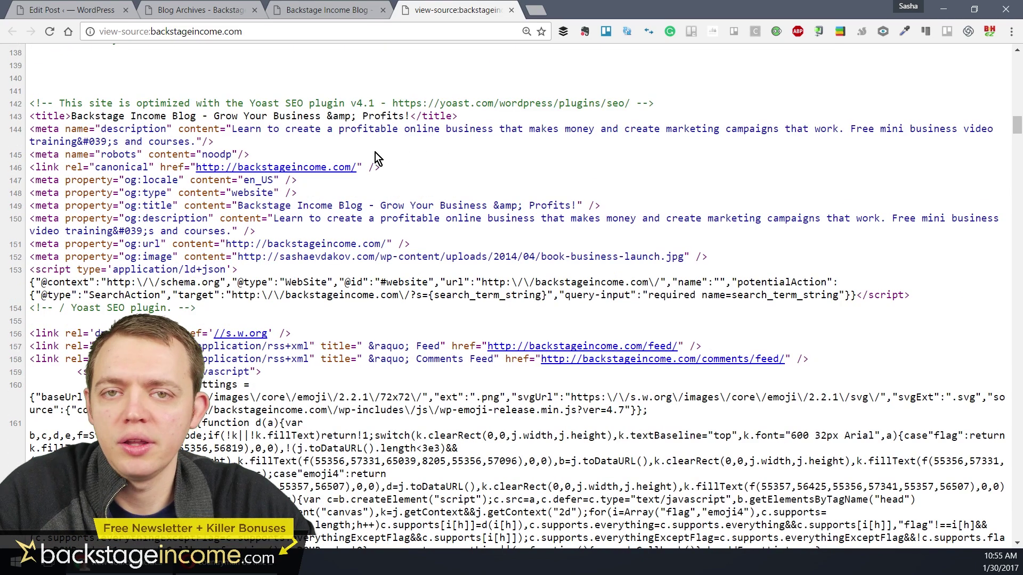
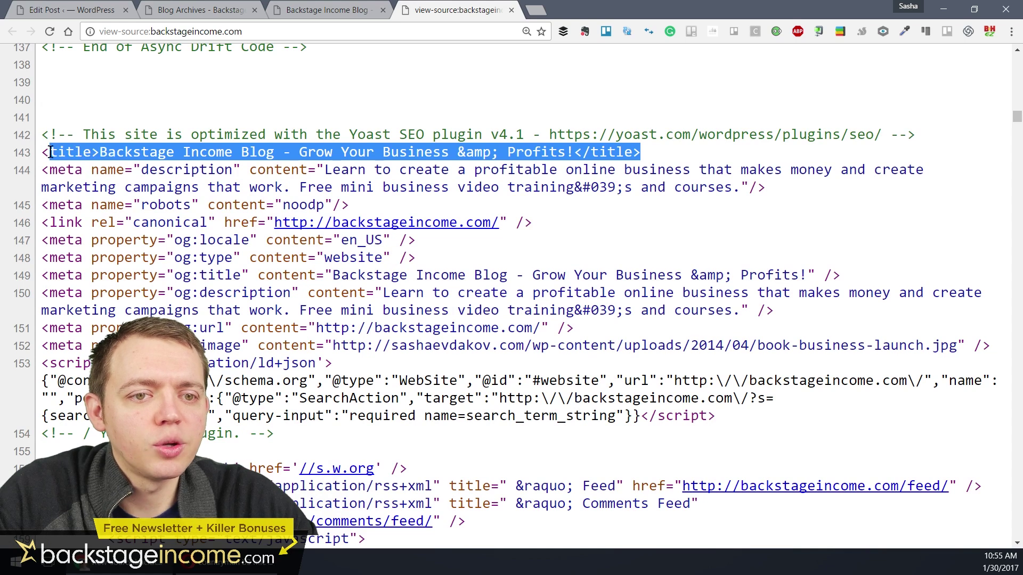
{"action": "left_click", "coordinate": [124, 126]}
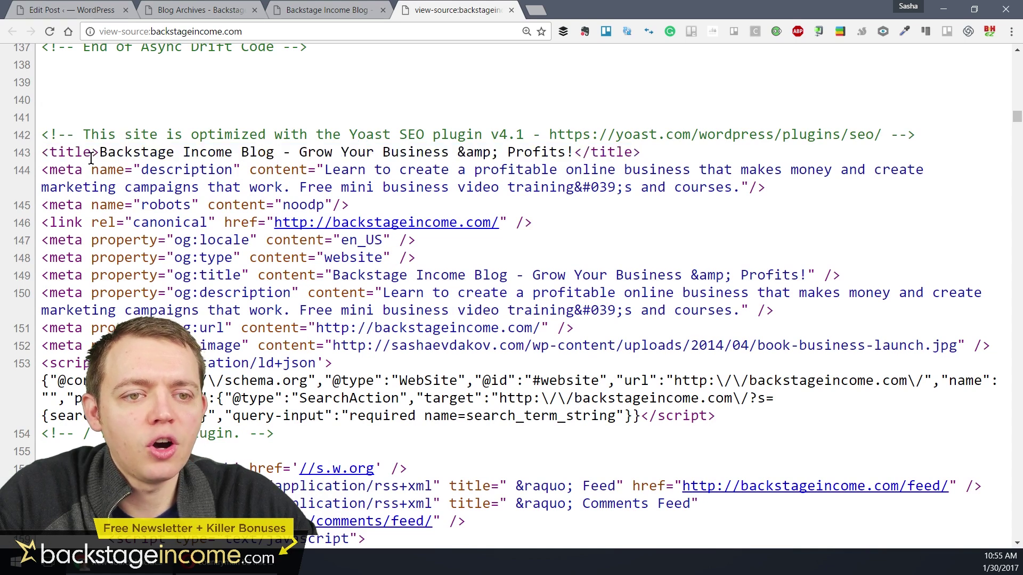
- Highlight the meta description tag in the source of the backstageincome.com home page
{"action": "left_click_drag", "start_coordinate": [50, 168], "coordinate": [794, 187]}
{"action": "left_click", "coordinate": [794, 188]}
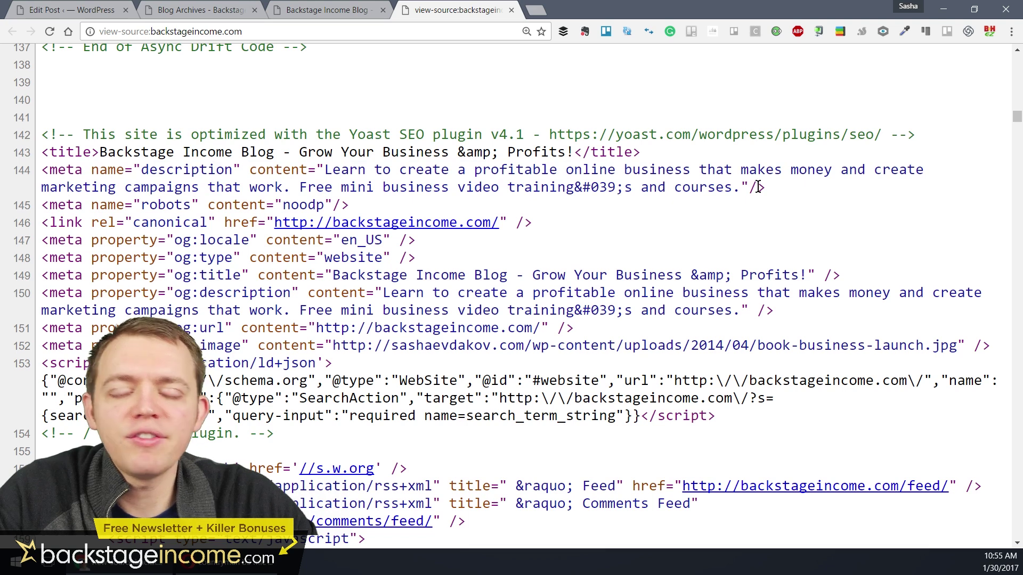
- View the source of the blog archive page and search it for "title" to find its title tag in the Yoast SEO section
{"action": "left_click", "coordinate": [200, 12]}
{"action": "right_click", "coordinate": [451, 234]}
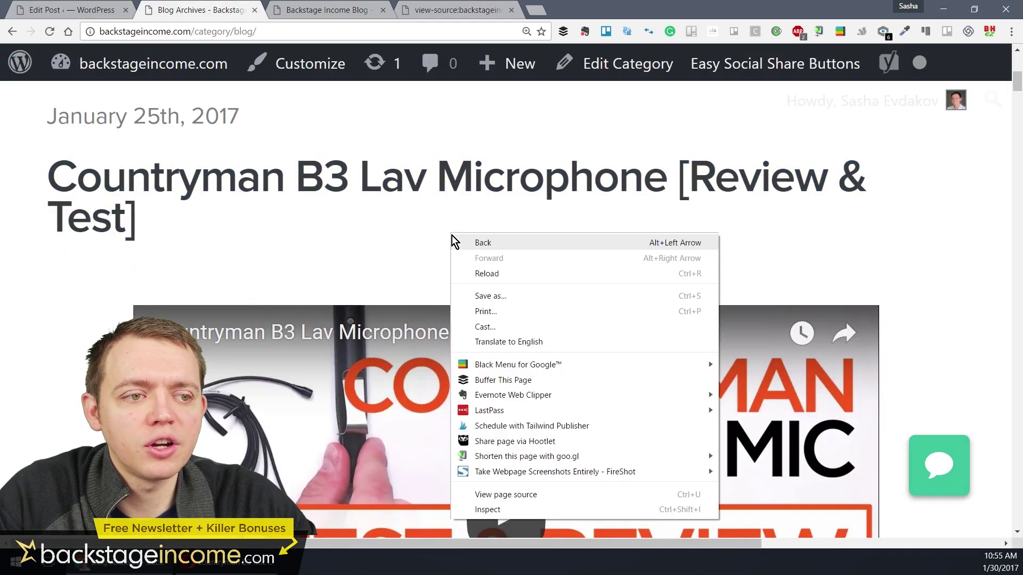
{"action": "left_click", "coordinate": [532, 495]}
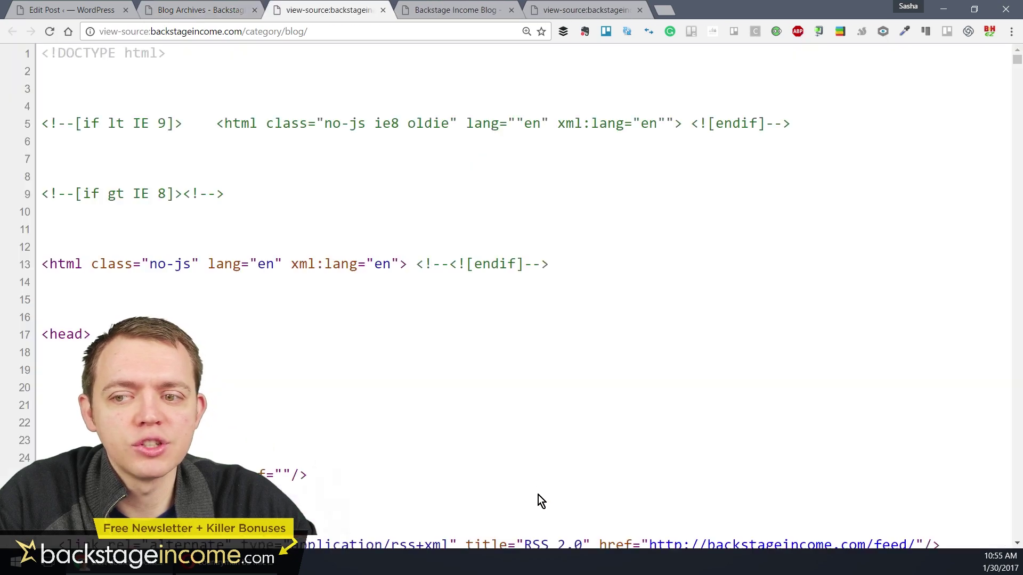
{"action": "scroll", "coordinate": [447, 250], "scroll_direction": "down", "scroll_amount": 5}
{"action": "key", "text": "ctrl+f"}
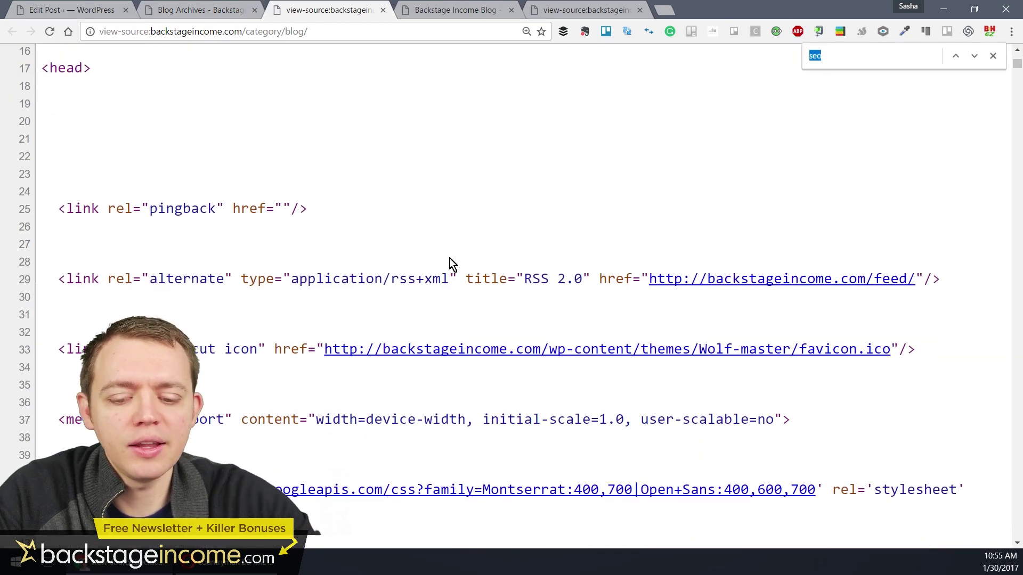
{"action": "type", "text": "title"}
{"action": "scroll", "coordinate": [449, 258], "scroll_direction": "down", "scroll_amount": 5}
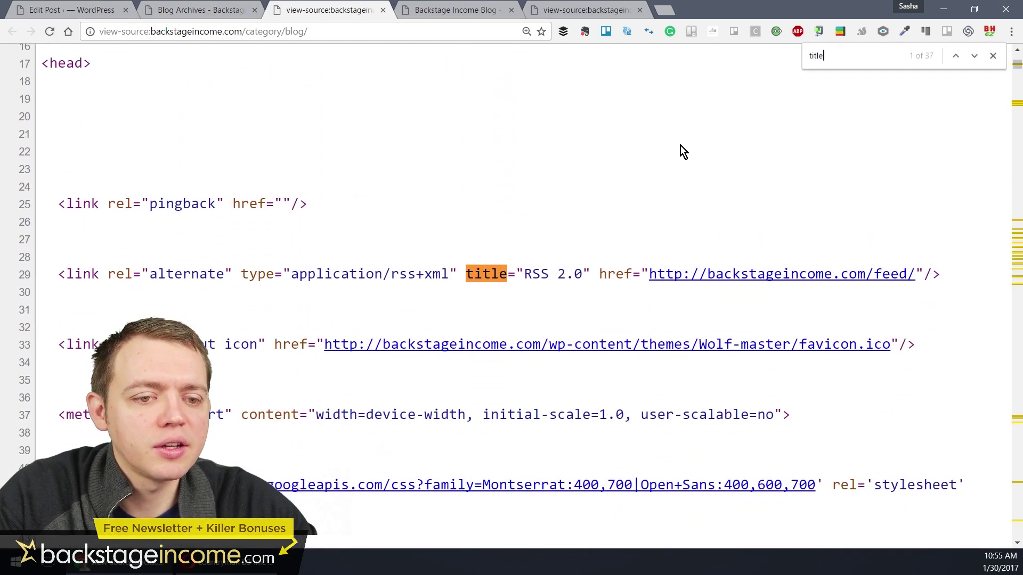
{"action": "left_click", "coordinate": [975, 56]}
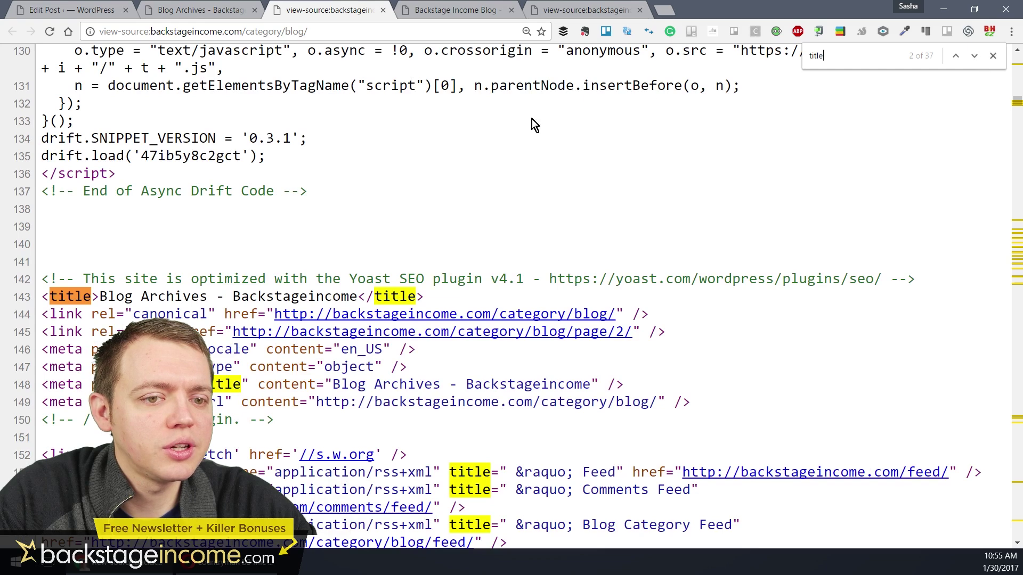
{"action": "scroll", "coordinate": [534, 125], "scroll_direction": "down", "scroll_amount": 3}
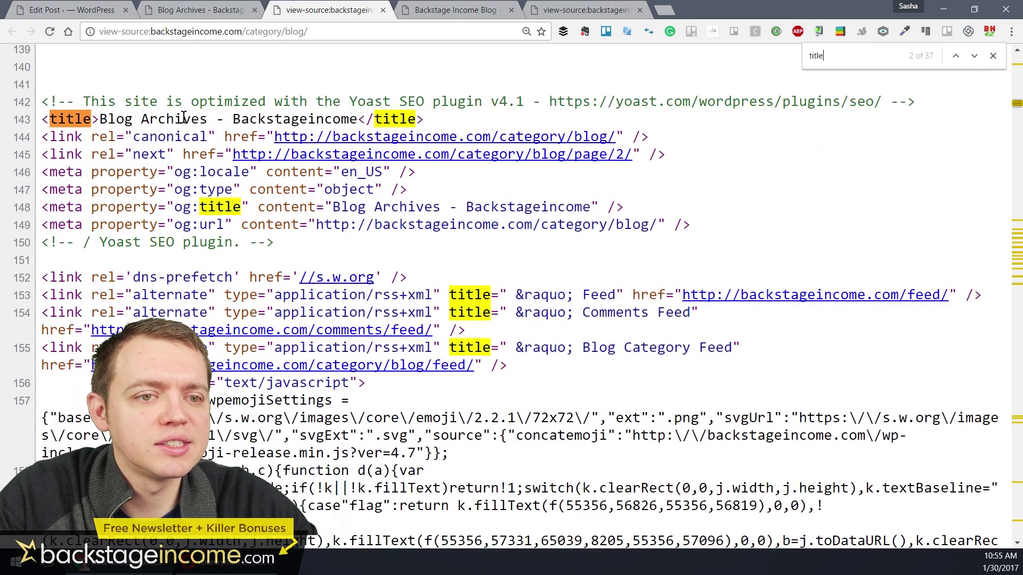
- Open the Countryman B3 Lav Microphone post from the blog archive, view its page source and search it for "<title"
{"action": "left_click", "coordinate": [213, 10]}
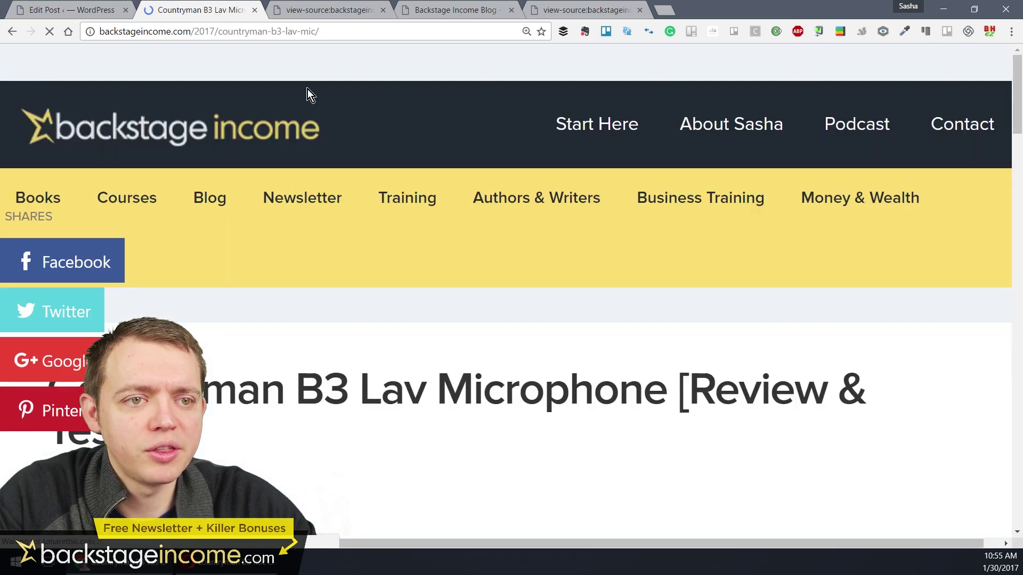
{"action": "scroll", "coordinate": [399, 255], "scroll_direction": "down", "scroll_amount": 5}
{"action": "scroll", "coordinate": [398, 247], "scroll_direction": "up", "scroll_amount": 4}
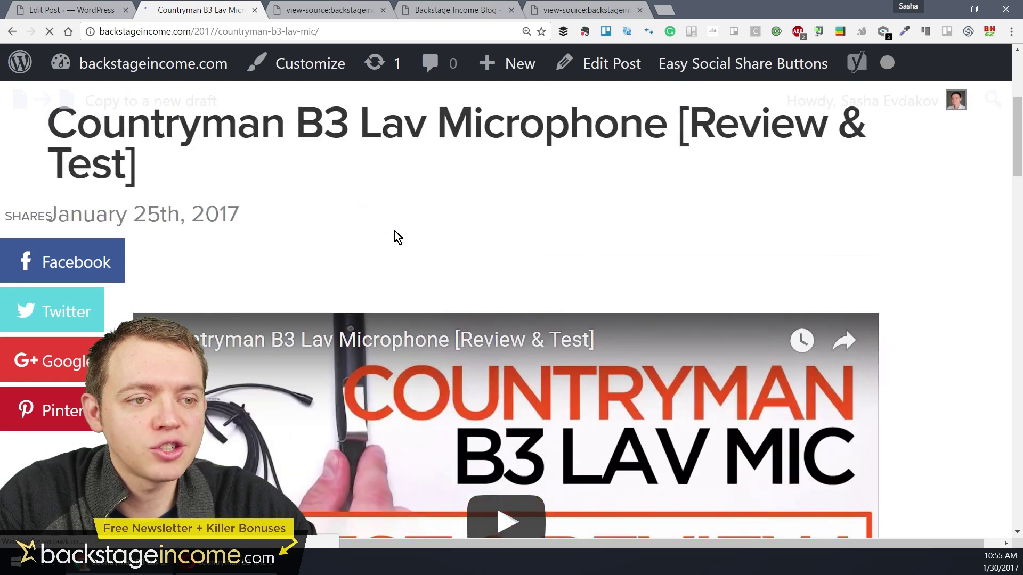
{"action": "right_click", "coordinate": [394, 207]}
{"action": "left_click", "coordinate": [489, 466]}
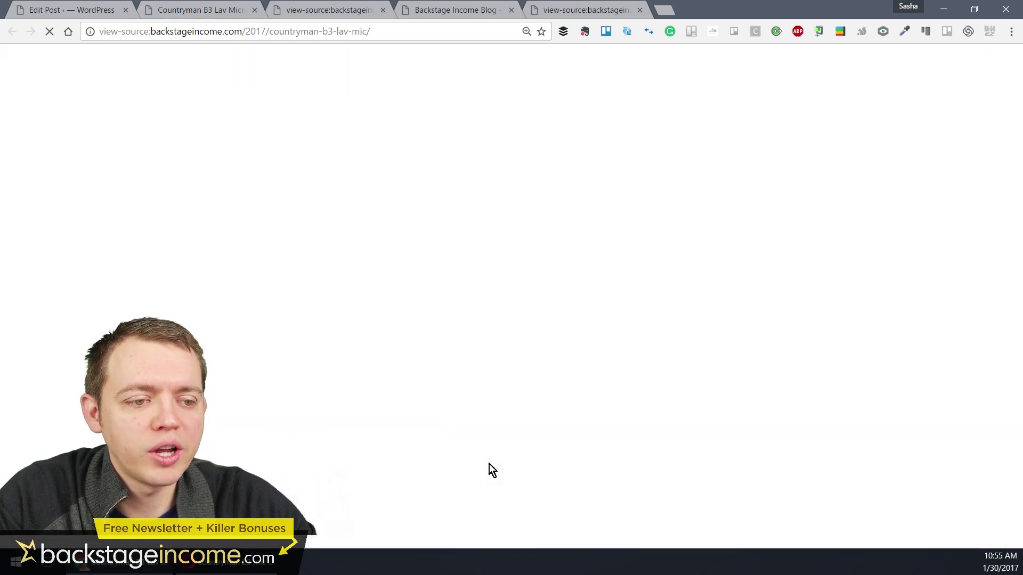
{"action": "key", "text": "ctrl+f"}
{"action": "type", "text": "<title"}
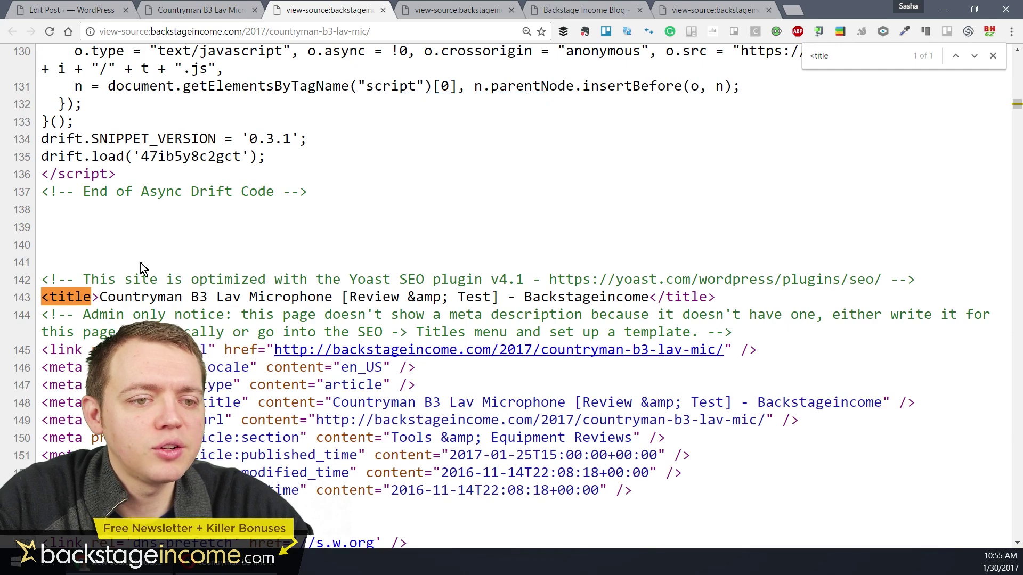
- Examine the title tag and the highlighted admin notice about the meta description in the Countryman B3 post's source
{"action": "scroll", "coordinate": [159, 235], "scroll_direction": "down", "scroll_amount": 3}
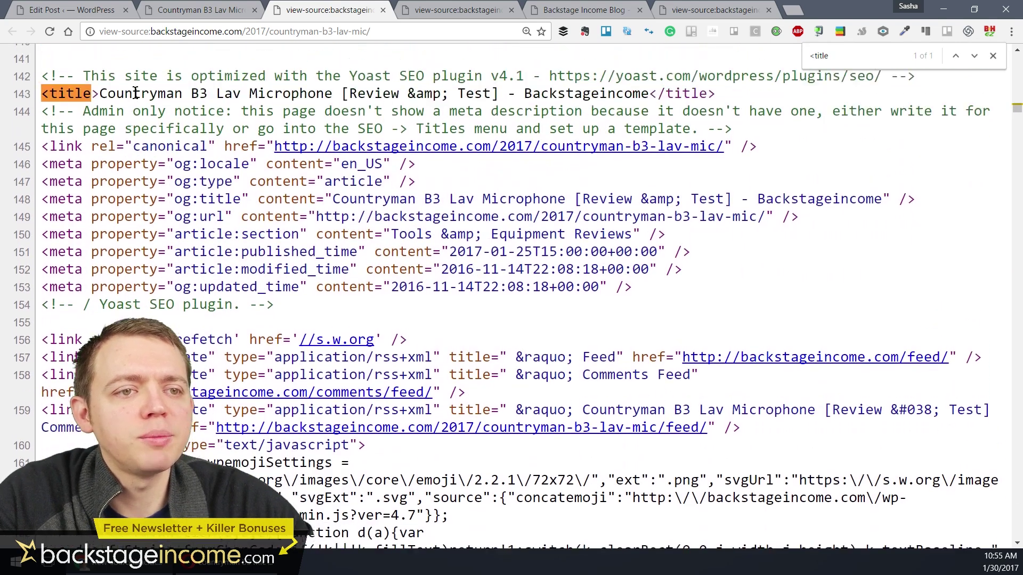
{"action": "left_click_drag", "start_coordinate": [291, 121], "coordinate": [649, 124]}
{"action": "left_click", "coordinate": [489, 128]}
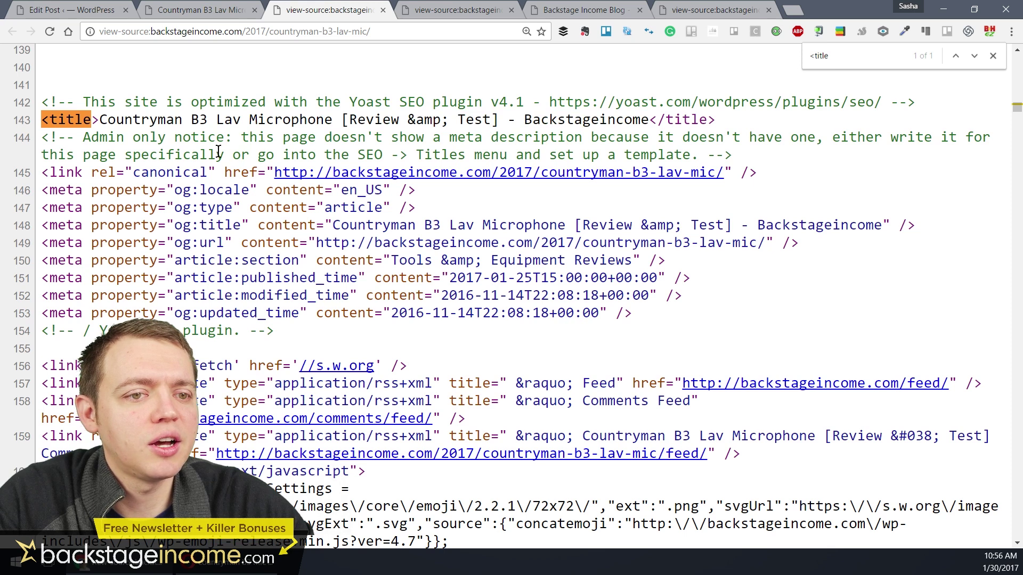
{"action": "left_click_drag", "start_coordinate": [285, 137], "coordinate": [942, 154]}
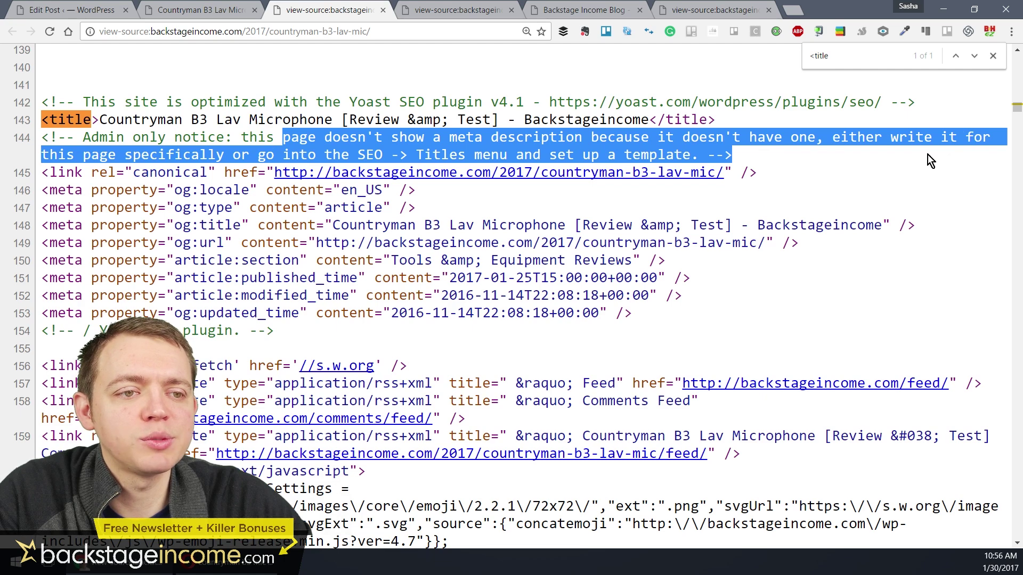
{"action": "left_click", "coordinate": [494, 150]}
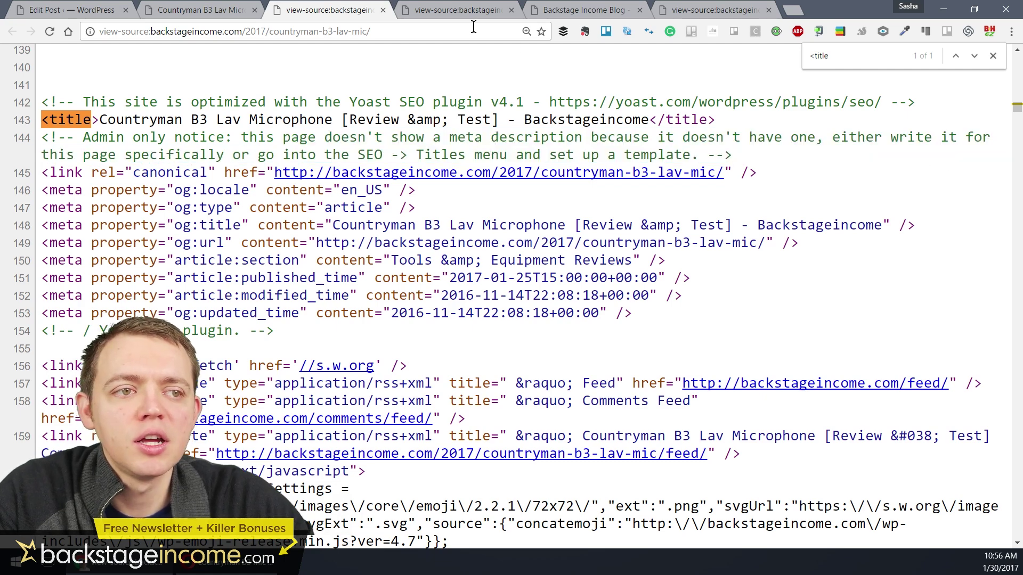
- Return to the Countryman B3 post page, reset its zoom, and switch to the post's Yoast SEO snippet preview in WordPress
{"action": "left_click", "coordinate": [461, 11]}
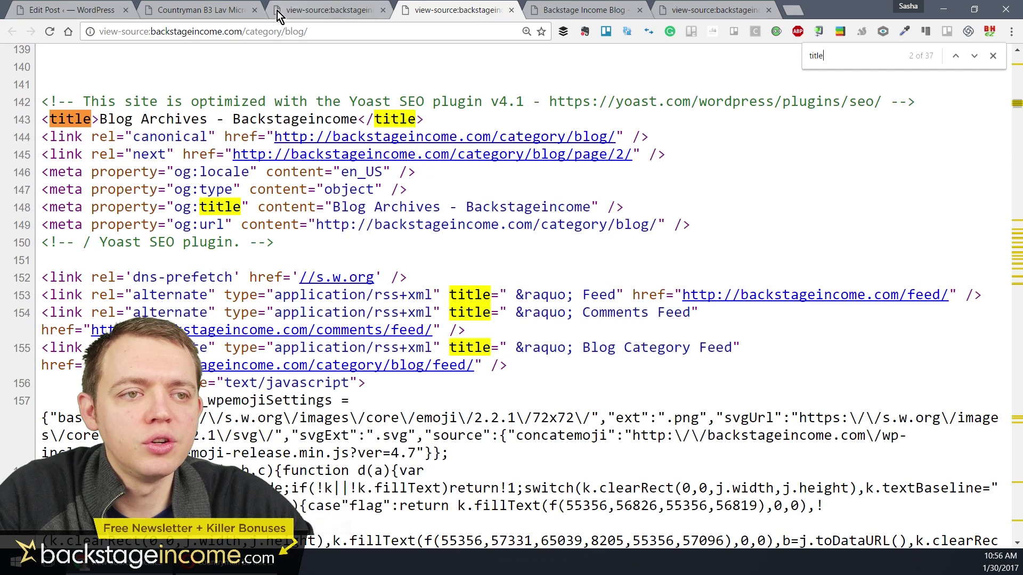
{"action": "left_click", "coordinate": [214, 11]}
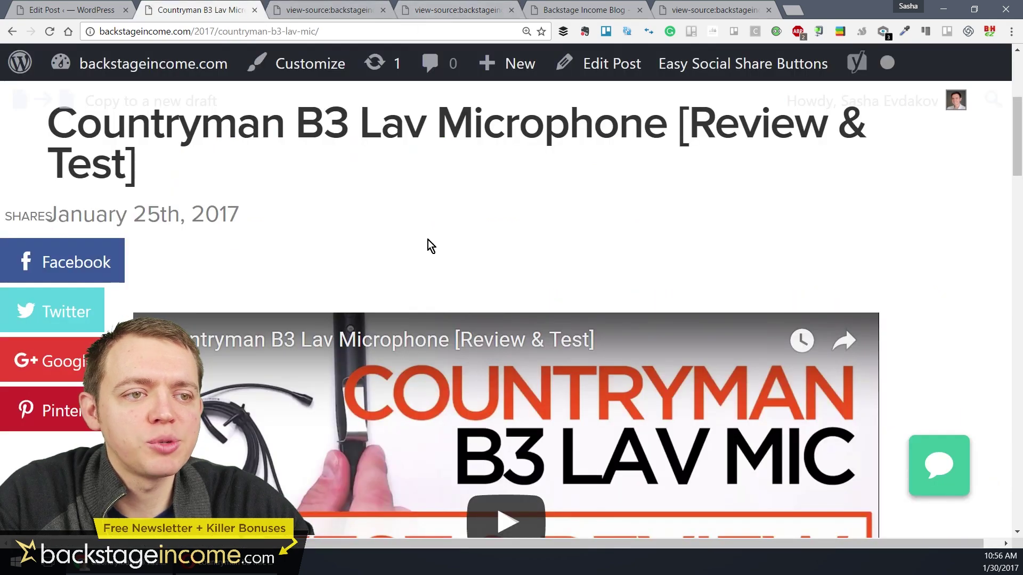
{"action": "key", "text": "ctrl+0"}
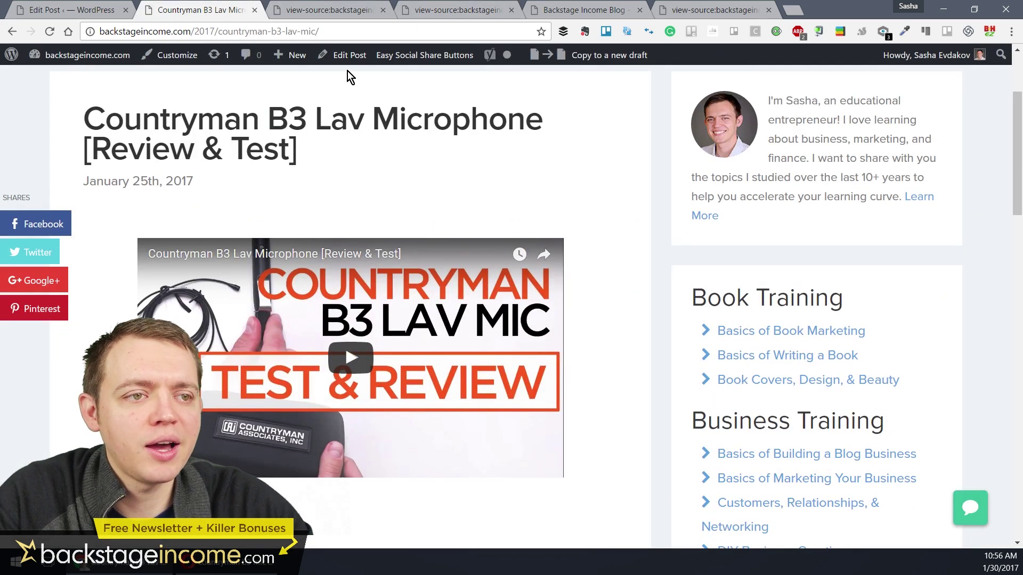
{"action": "left_click", "coordinate": [85, 9]}
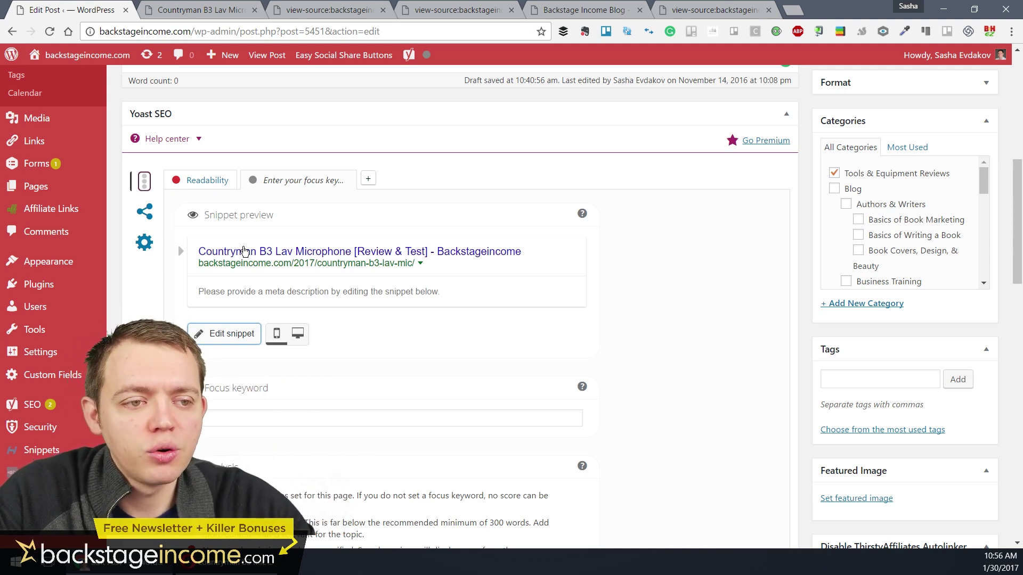
- Switch to Google in Opera and rerun the search for "countryman b3 mic review"
{"action": "left_click", "coordinate": [254, 567]}
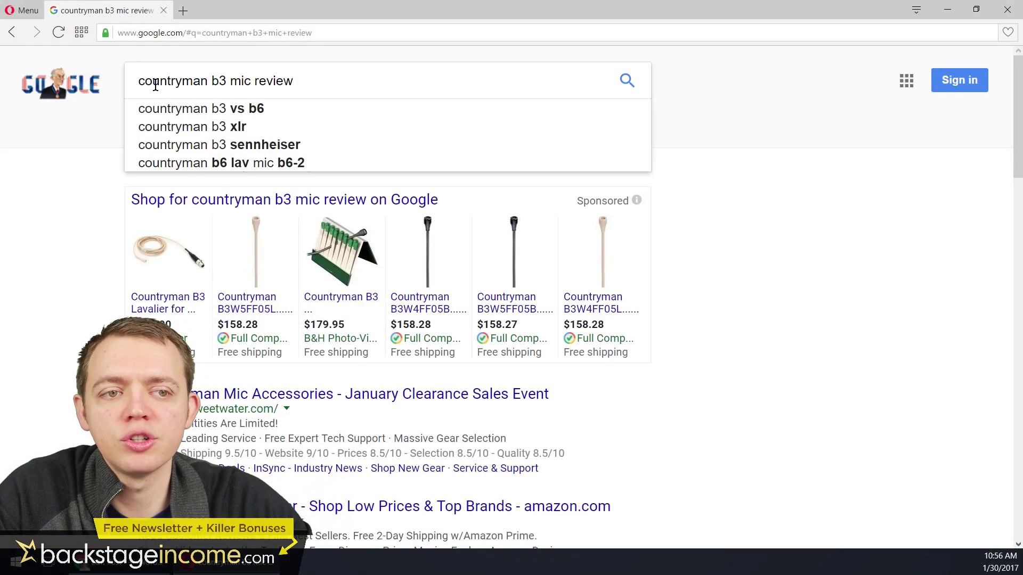
{"action": "left_click", "coordinate": [627, 81]}
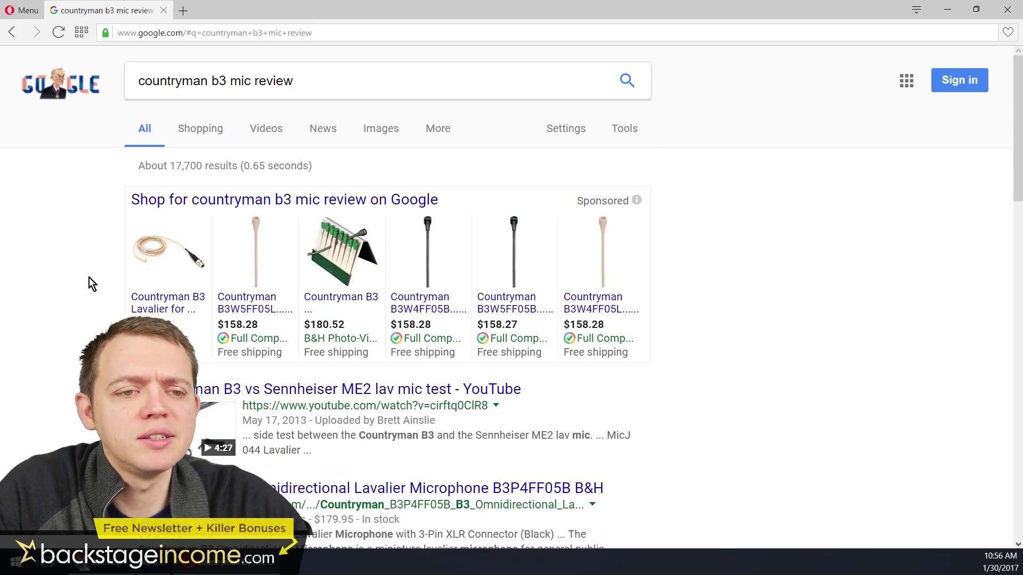
{"action": "scroll", "coordinate": [89, 278], "scroll_direction": "down", "scroll_amount": 3}
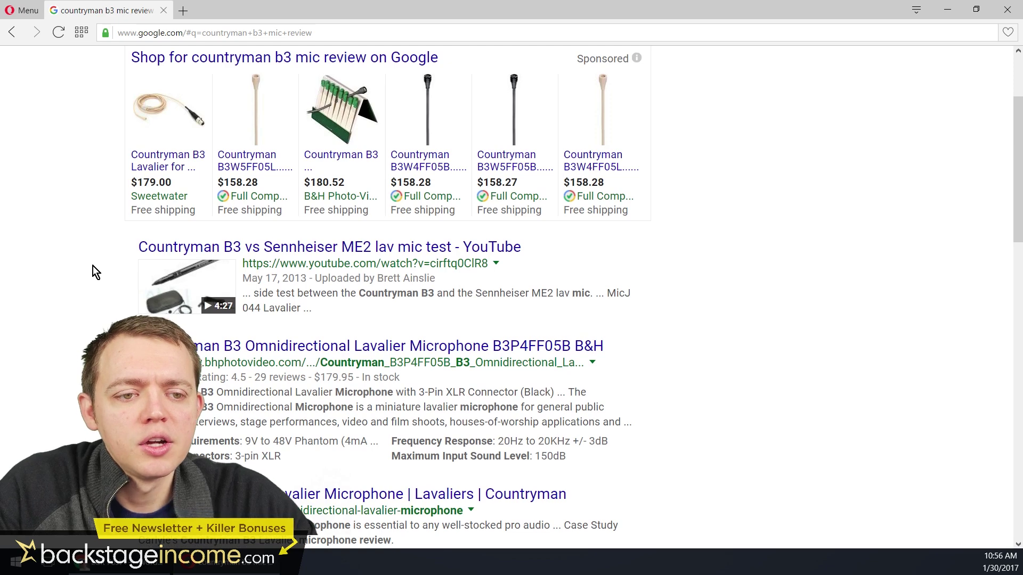
- Mark "Countryman B3 Omnidirectional Lavalier Microphone" in the B&H result title with arrows and a box, and clear the annotations
{"action": "scroll", "coordinate": [92, 269], "scroll_direction": "down", "scroll_amount": 1}
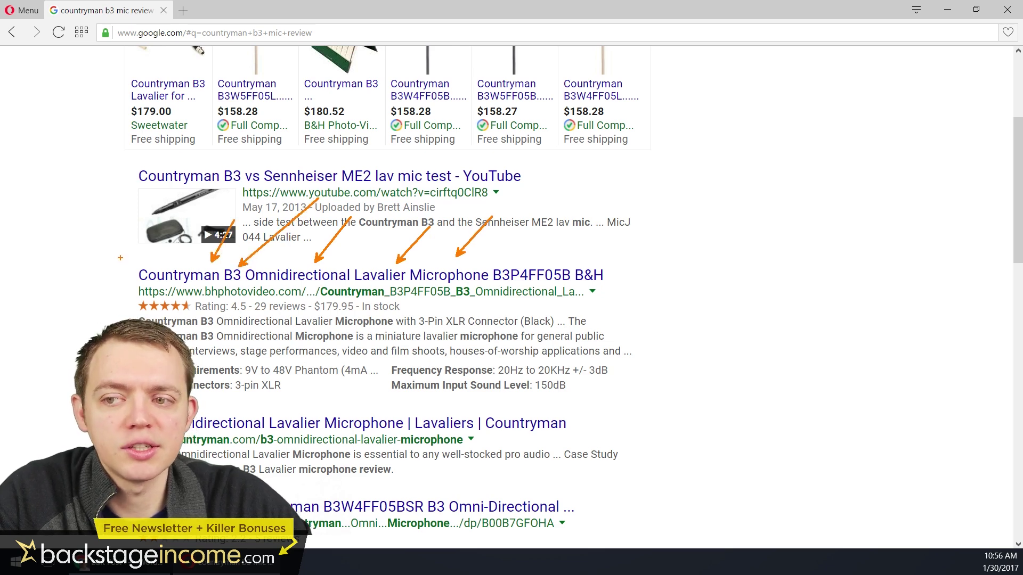
{"action": "mouse_move", "coordinate": [125, 260]}
{"action": "left_mouse_down"}
{"action": "mouse_move", "coordinate": [142, 275]}
{"action": "mouse_move", "coordinate": [625, 290]}
{"action": "mouse_move", "coordinate": [491, 287]}
{"action": "left_mouse_up"}
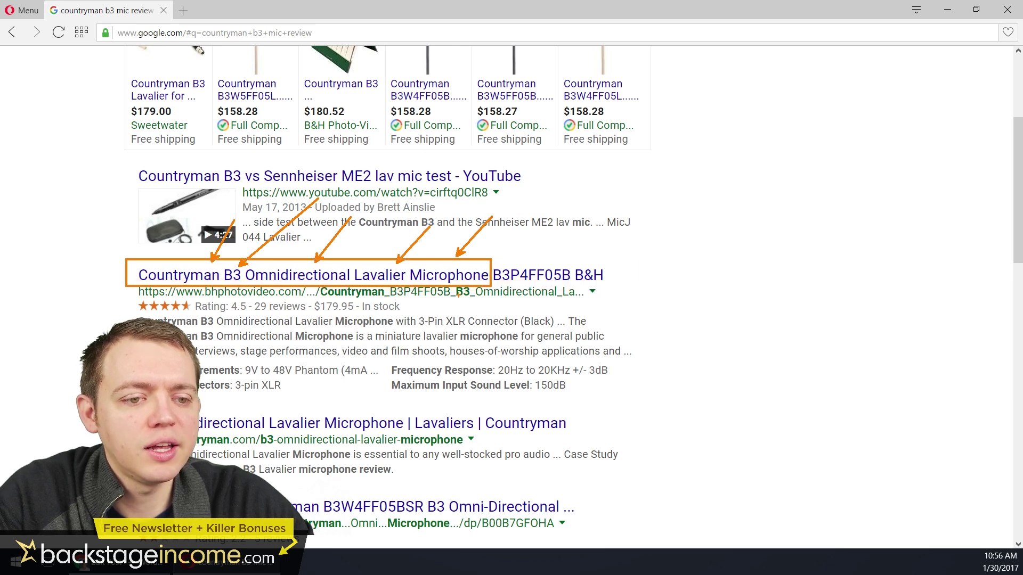
{"action": "key", "text": "Escape"}
- Examine the titles and descriptions of the remaining results on the first Google results page
{"action": "scroll", "coordinate": [123, 248], "scroll_direction": "down", "scroll_amount": 3}
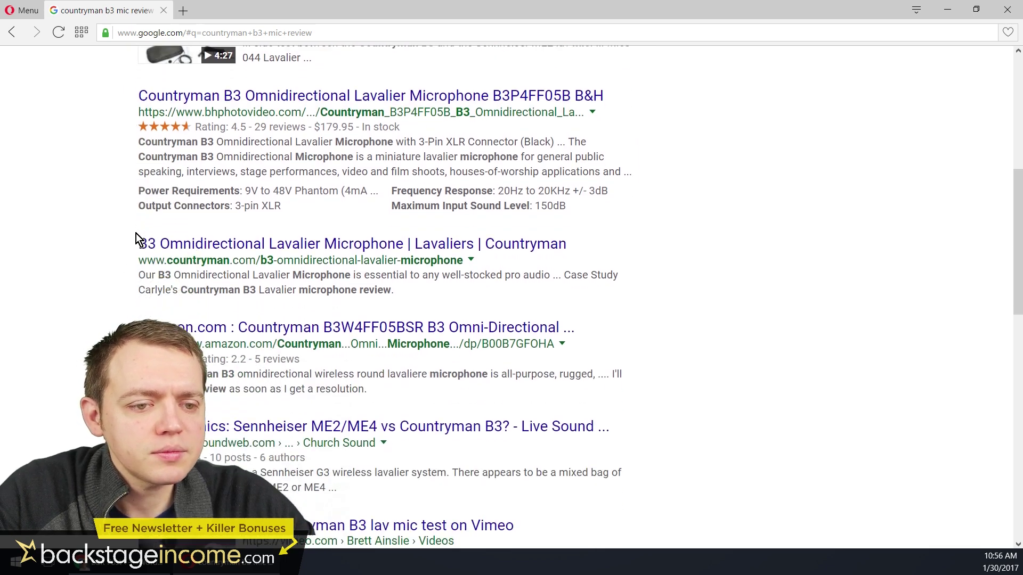
{"action": "scroll", "coordinate": [137, 232], "scroll_direction": "down", "scroll_amount": 1}
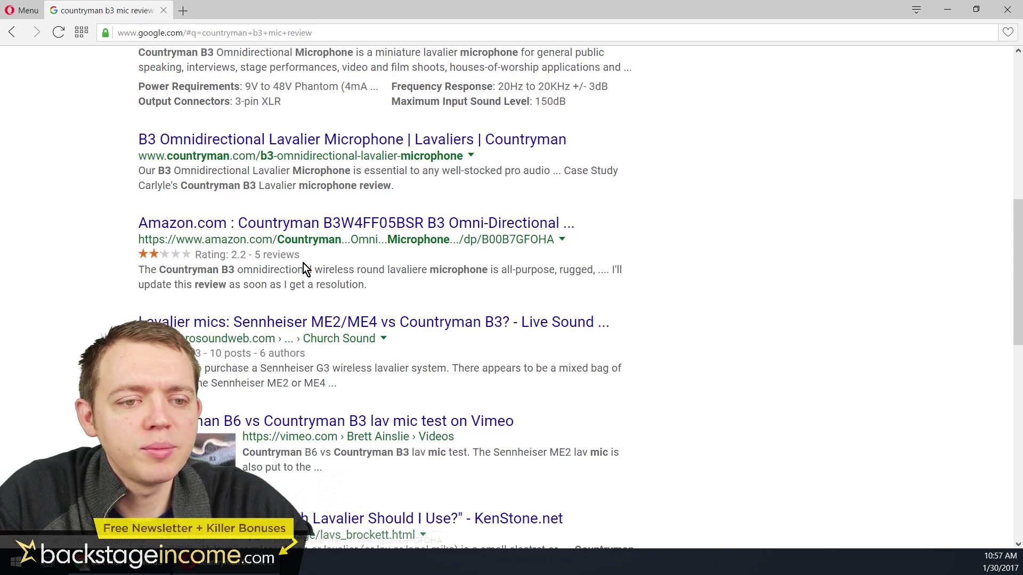
{"action": "scroll", "coordinate": [397, 385], "scroll_direction": "down", "scroll_amount": 3}
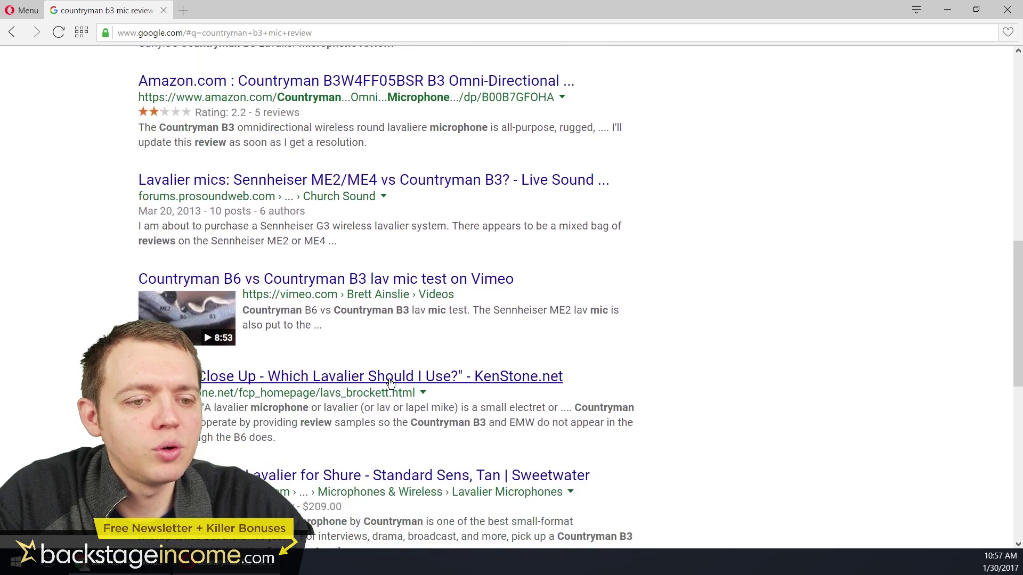
{"action": "scroll", "coordinate": [391, 383], "scroll_direction": "down", "scroll_amount": 5}
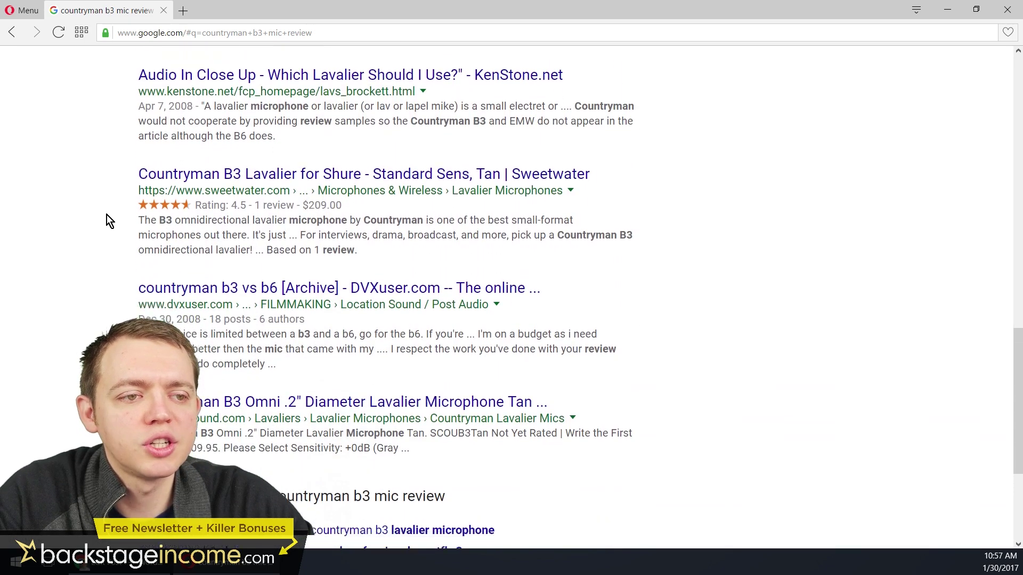
- Mark the related searches "lavalier microphone", "sound professionals sp-tfb-2" and "vs b6" with arrows, and clear the annotations
{"action": "scroll", "coordinate": [108, 213], "scroll_direction": "down", "scroll_amount": 4}
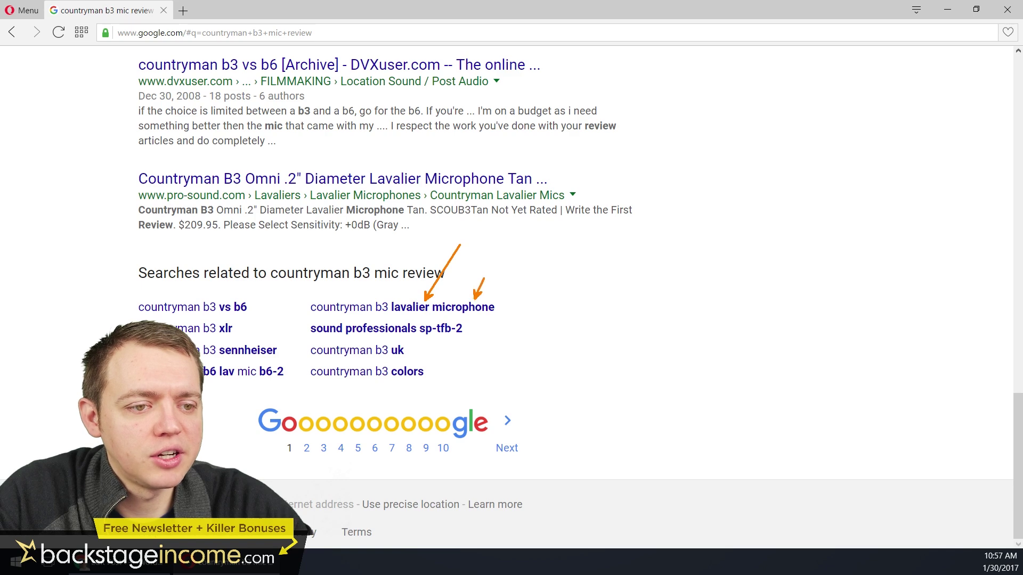
{"action": "left_click_drag", "start_coordinate": [416, 340], "coordinate": [486, 367]}
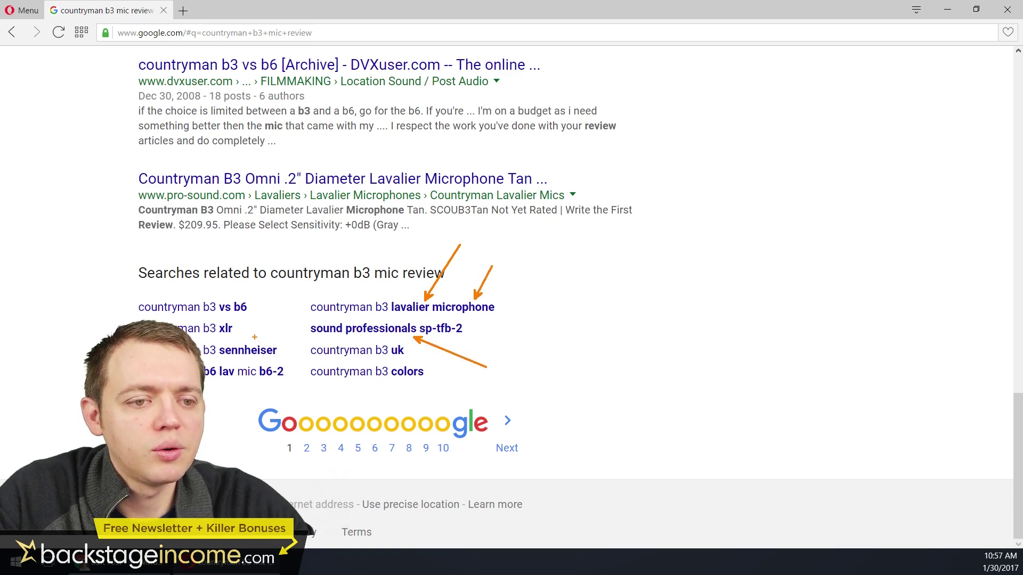
{"action": "left_click_drag", "start_coordinate": [230, 296], "coordinate": [244, 272]}
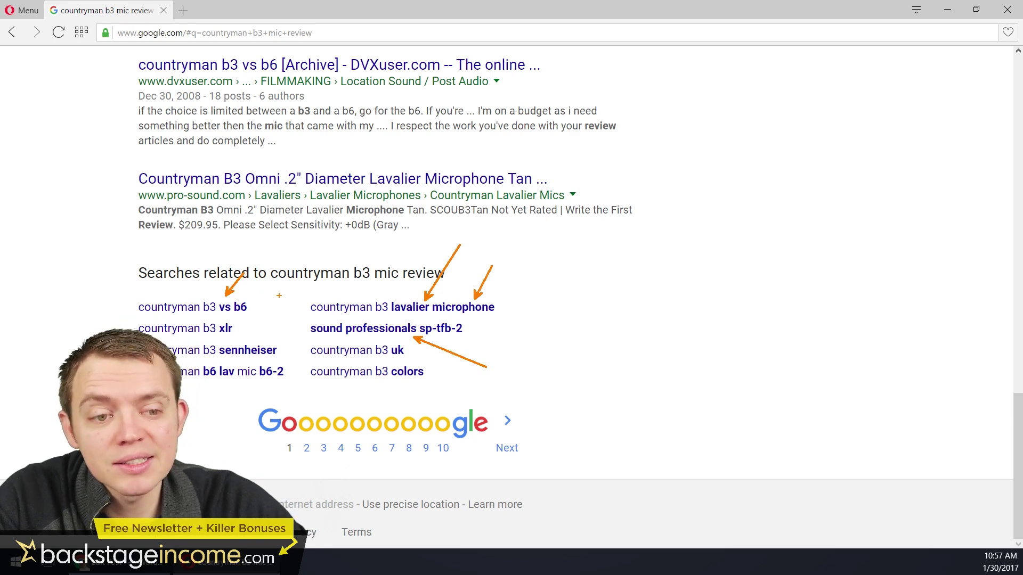
{"action": "key", "text": "Escape"}
- Copy "Countryman B3 Omnidirectional Lavalier Microphone" from the title of the B&H search result
{"action": "scroll", "coordinate": [534, 296], "scroll_direction": "up", "scroll_amount": 1}
{"action": "scroll", "coordinate": [534, 296], "scroll_direction": "up", "scroll_amount": 4}
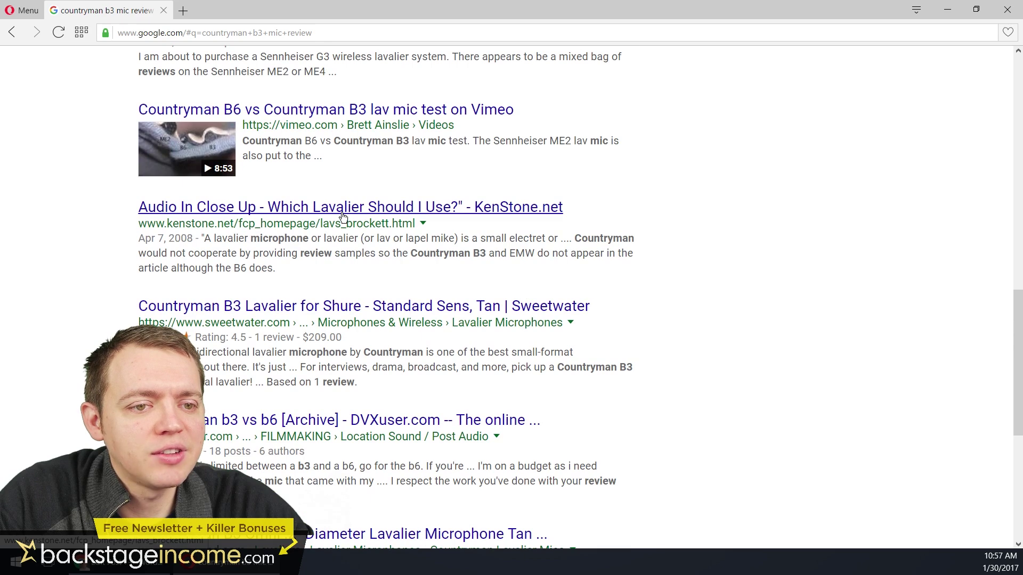
{"action": "scroll", "coordinate": [351, 229], "scroll_direction": "up", "scroll_amount": 2}
{"action": "scroll", "coordinate": [376, 256], "scroll_direction": "up", "scroll_amount": 1}
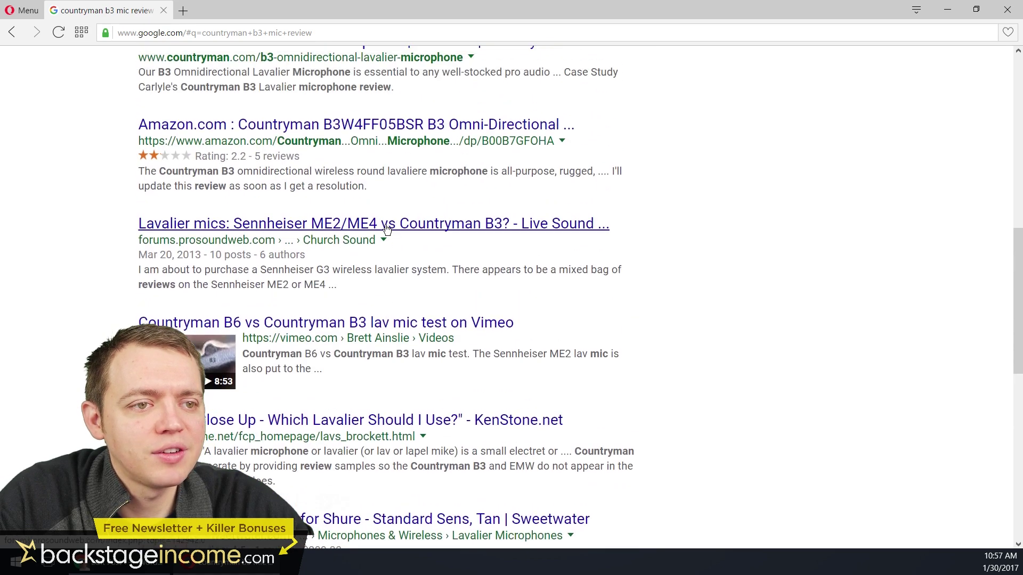
{"action": "scroll", "coordinate": [387, 228], "scroll_direction": "up", "scroll_amount": 2}
{"action": "scroll", "coordinate": [321, 250], "scroll_direction": "up", "scroll_amount": 1}
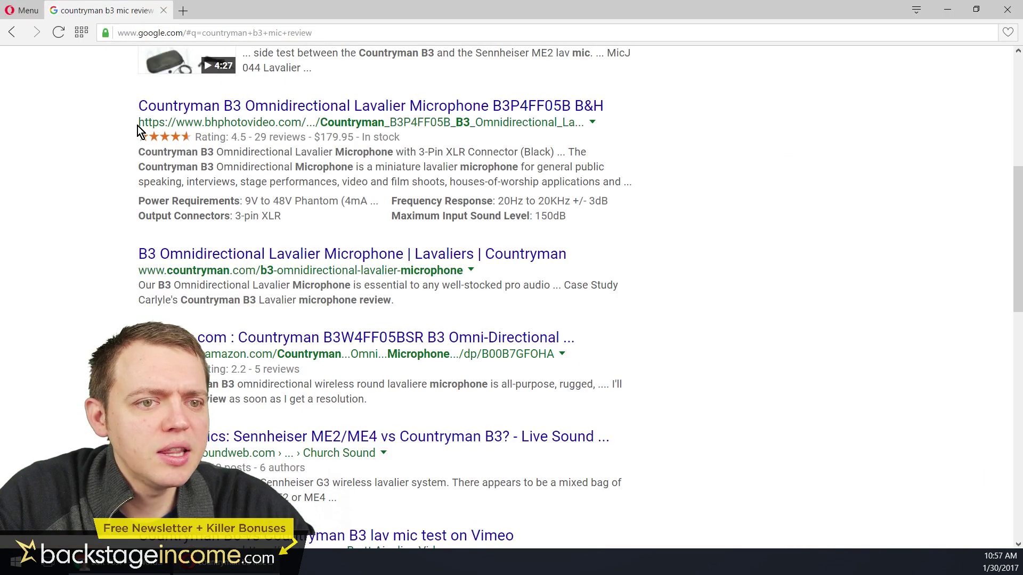
{"action": "left_click_drag", "start_coordinate": [132, 105], "coordinate": [489, 107]}
{"action": "key", "text": "ctrl+c"}
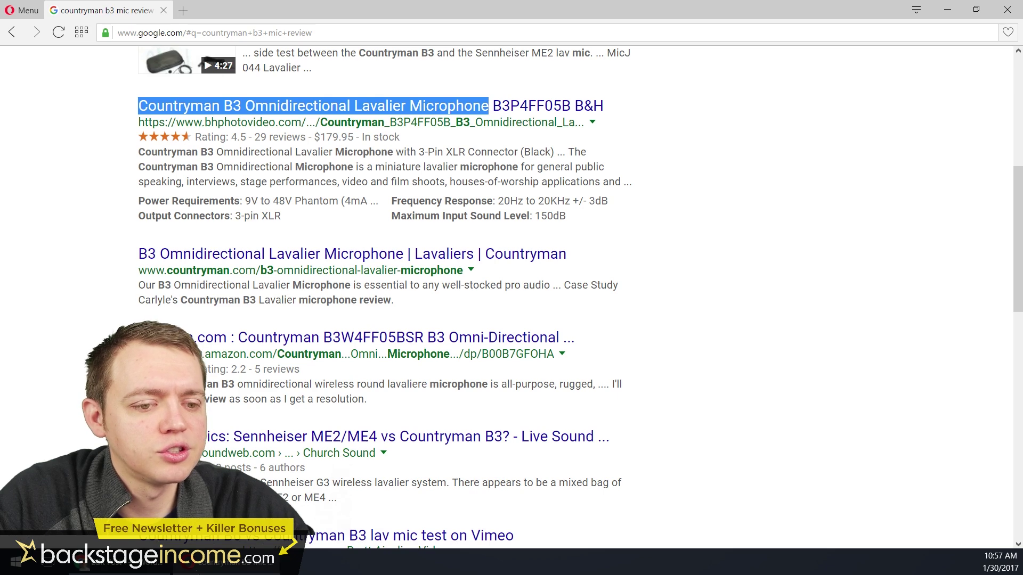
- Switch to the WordPress post editor and paste "Countryman B3 Omnidirectional Lavalier Microphone" into the Yoast SEO meta description
{"action": "key", "text": "alt+Tab"}
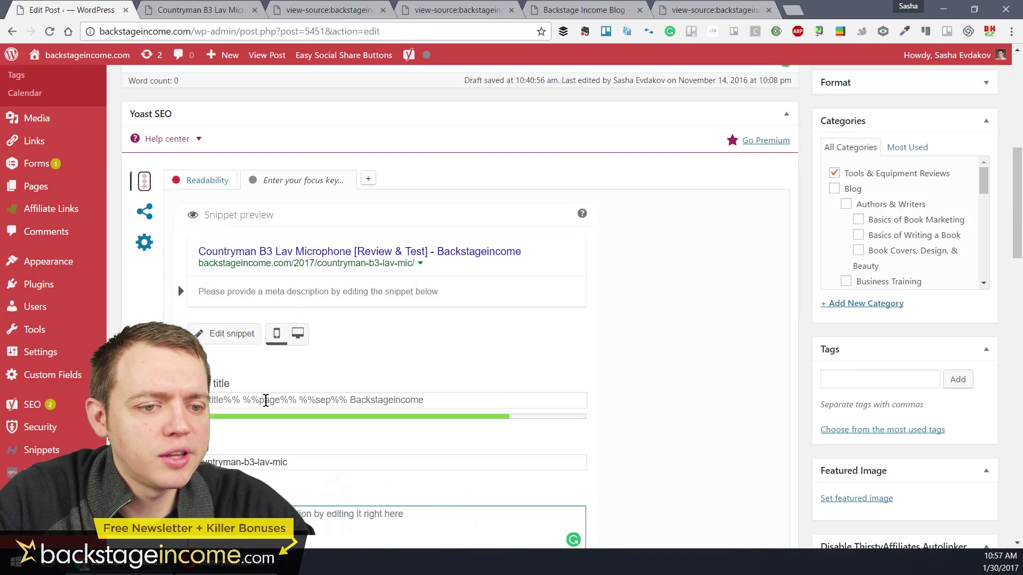
{"action": "key", "text": "ctrl+v"}
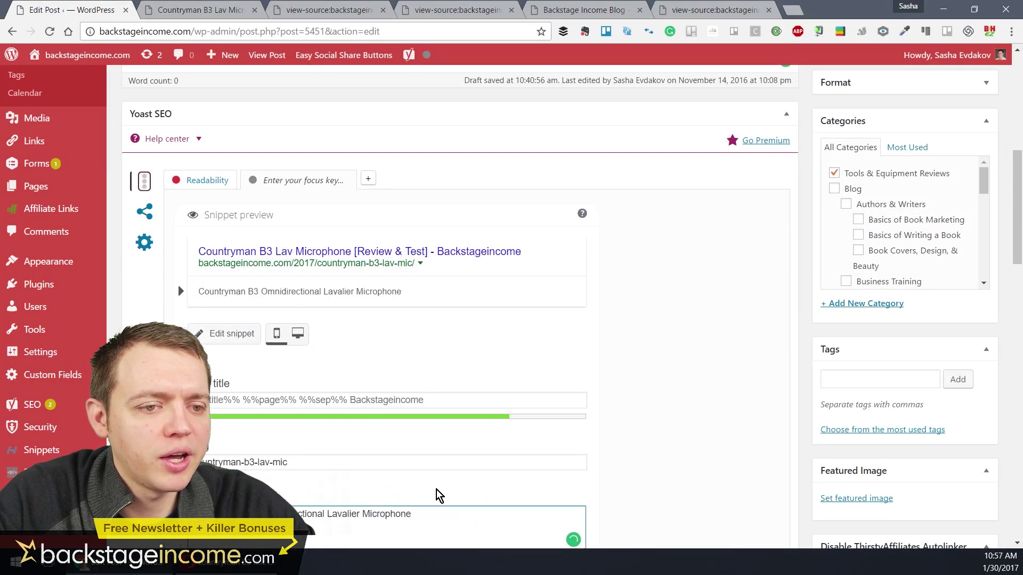
{"action": "left_click", "coordinate": [710, 433]}
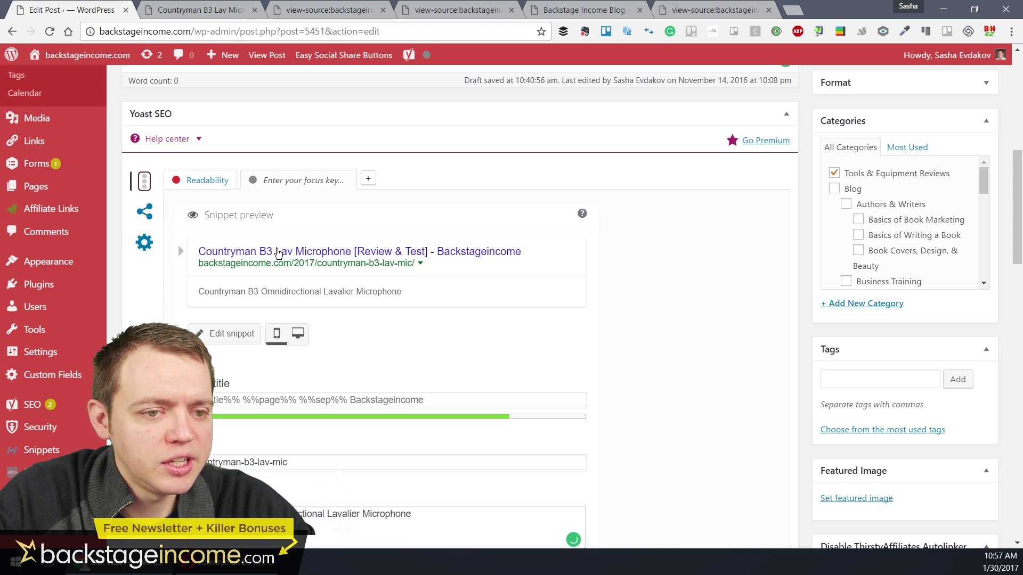
- Examine the snippet preview's title and the default template in the SEO title field
{"action": "left_click", "coordinate": [256, 252]}
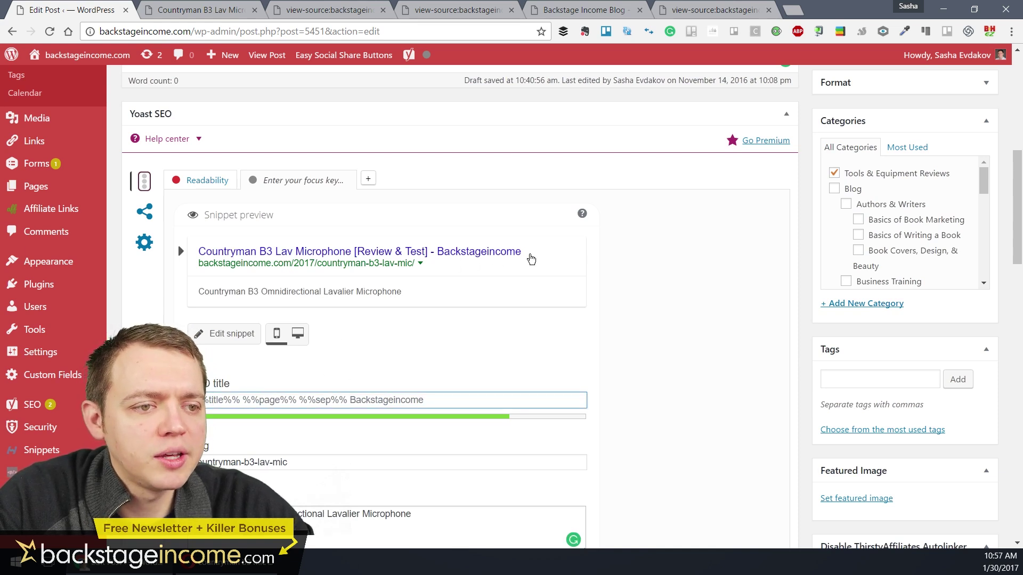
{"action": "left_click", "coordinate": [407, 394]}
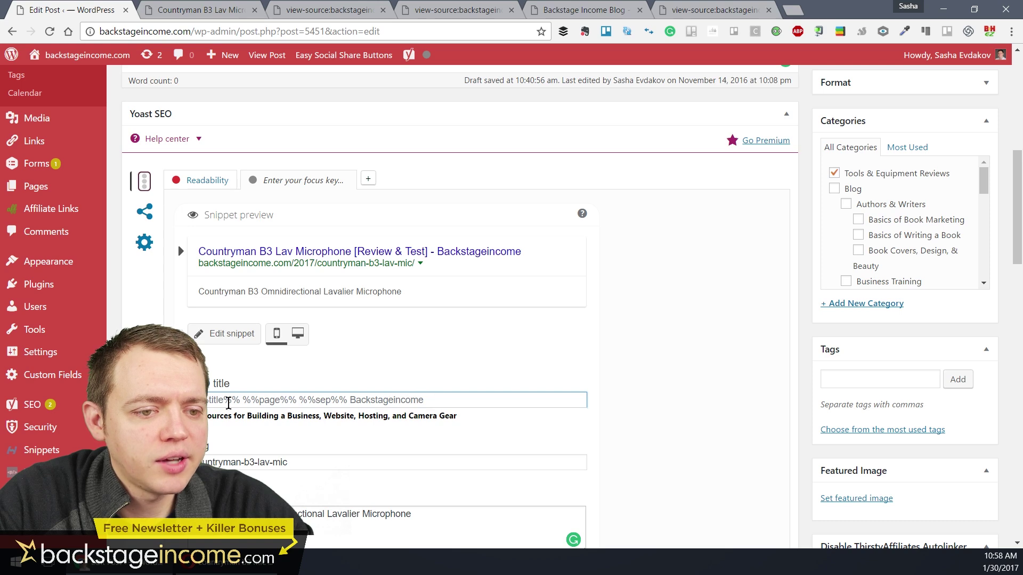
{"action": "scroll", "coordinate": [440, 401], "scroll_direction": "down", "scroll_amount": 3}
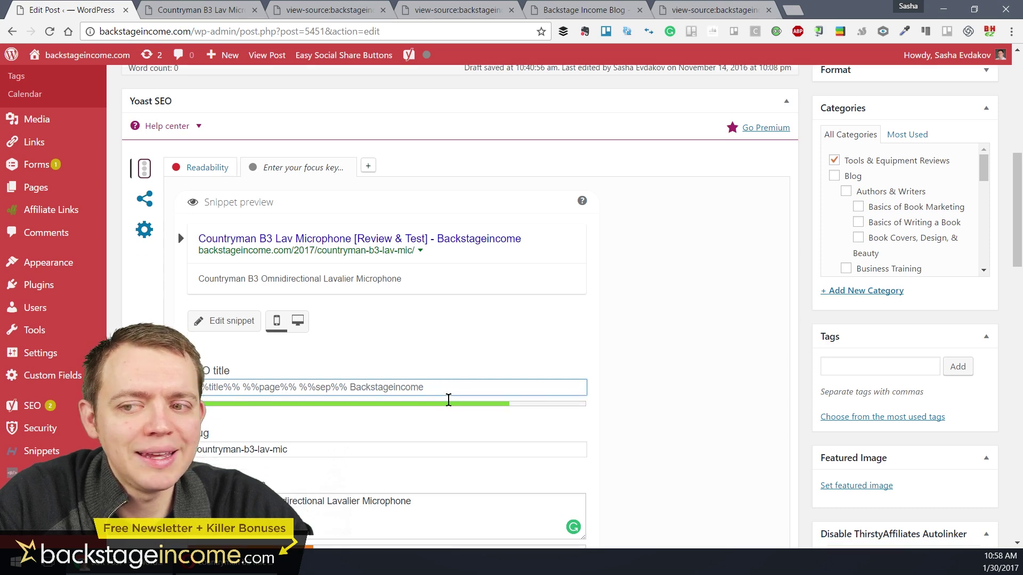
{"action": "scroll", "coordinate": [440, 268], "scroll_direction": "up", "scroll_amount": 1}
{"action": "left_click", "coordinate": [449, 312]}
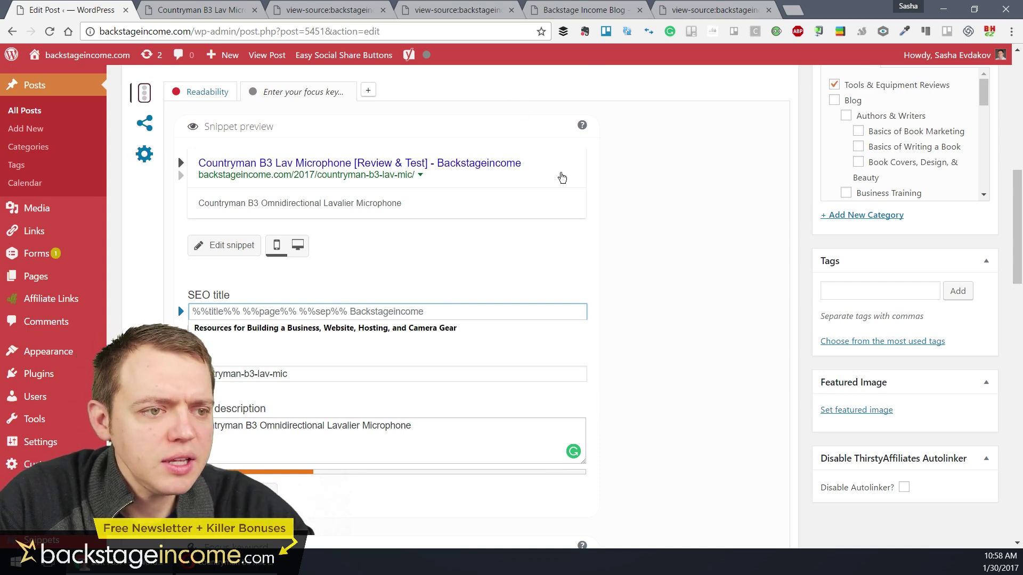
- Try to select the snippet preview's title, and paste "Countryman B3 Omnidirectional Lavalier Microphone" again at the end of the meta description
{"action": "left_click_drag", "start_coordinate": [528, 165], "coordinate": [196, 169]}
{"action": "left_click", "coordinate": [192, 176]}
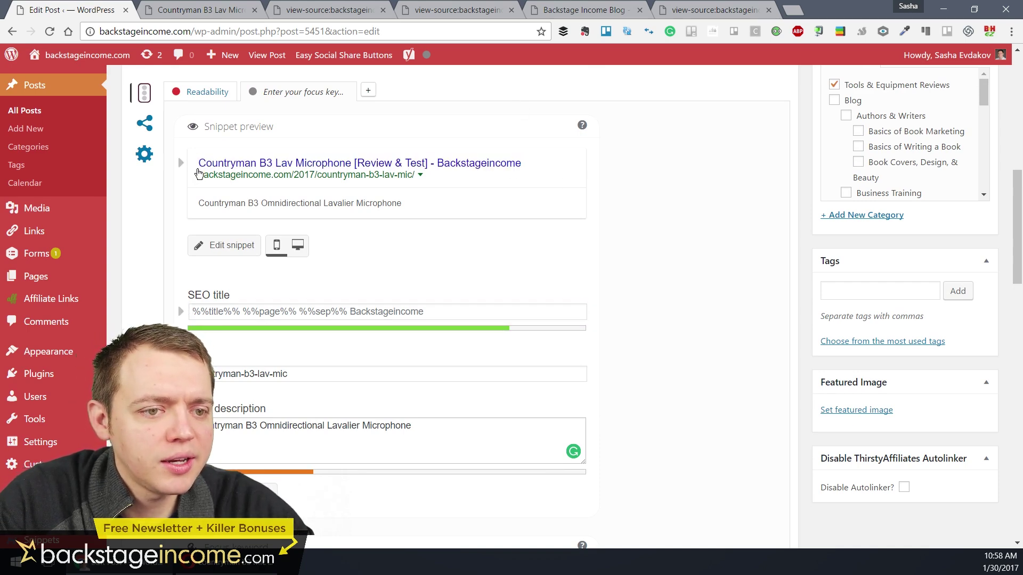
{"action": "left_click", "coordinate": [456, 165]}
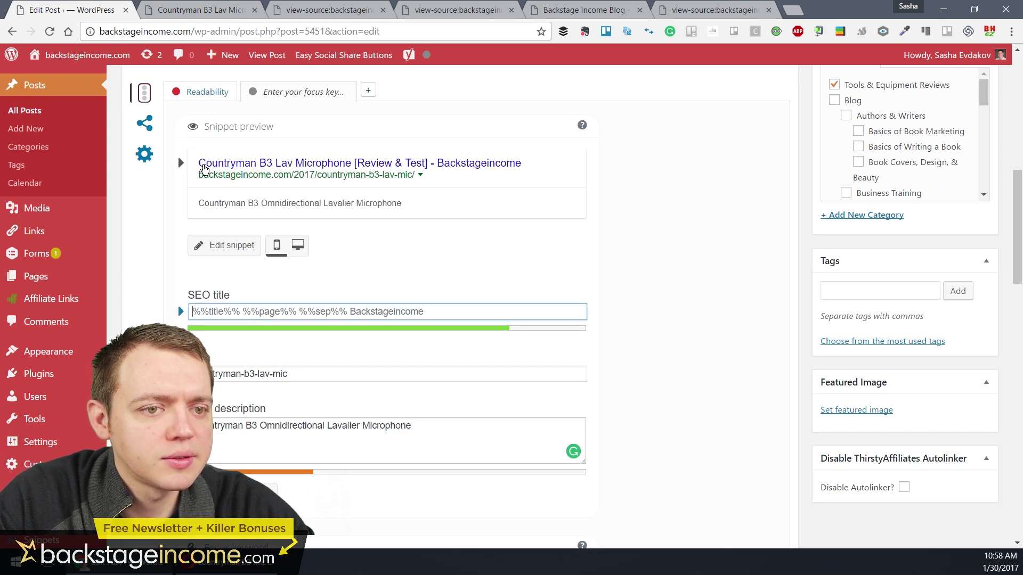
{"action": "left_click_drag", "start_coordinate": [204, 168], "coordinate": [525, 167]}
{"action": "left_click", "coordinate": [429, 426]}
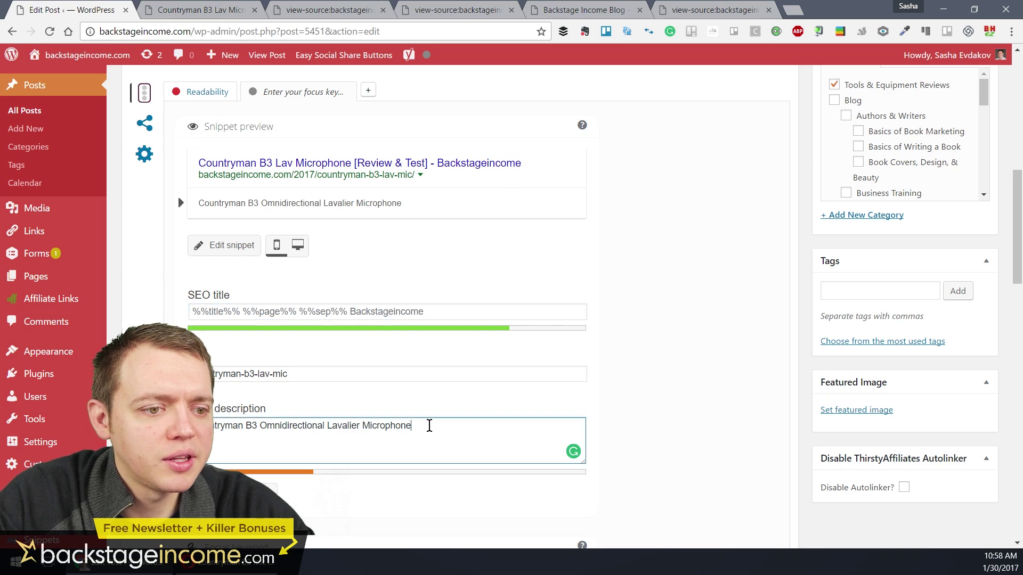
{"action": "key", "text": "ctrl+v"}
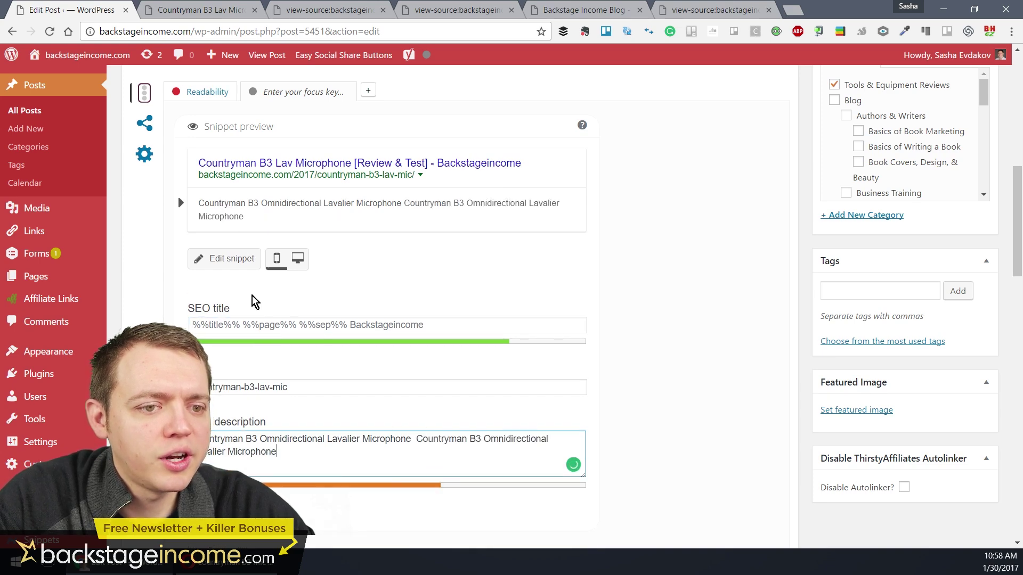
- Enter "Countryman B3 Omni-directional Lavalier Mic" as the beginning of the SEO title
{"action": "left_click", "coordinate": [259, 330]}
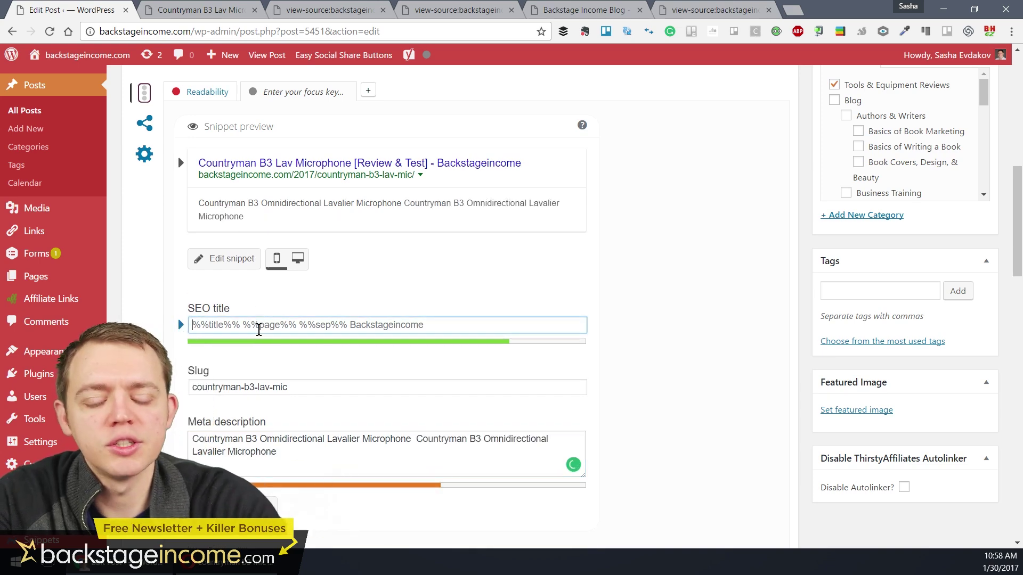
{"action": "type", "text": "Country"}
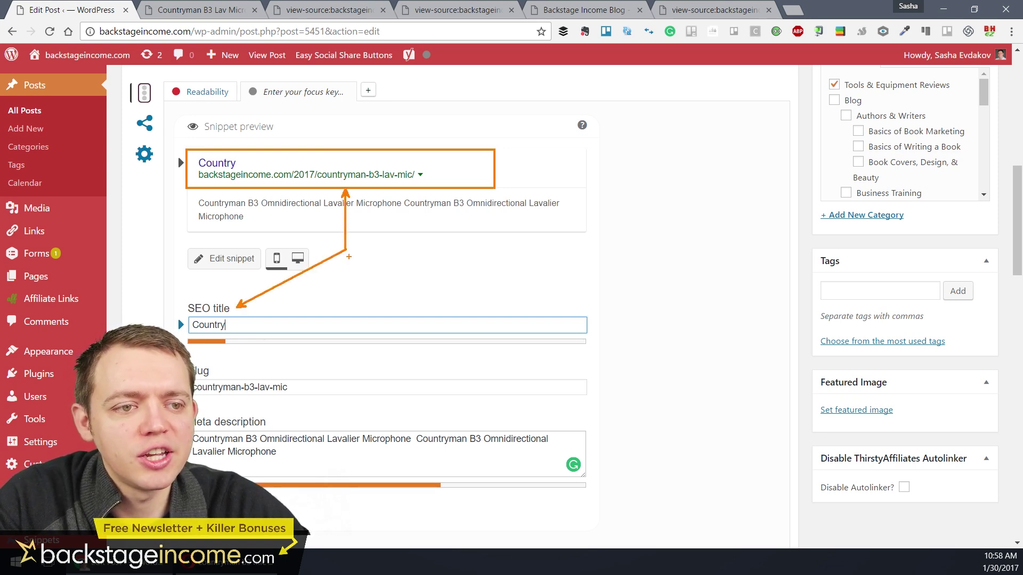
{"action": "scroll", "coordinate": [251, 327], "scroll_direction": "down", "scroll_amount": 2}
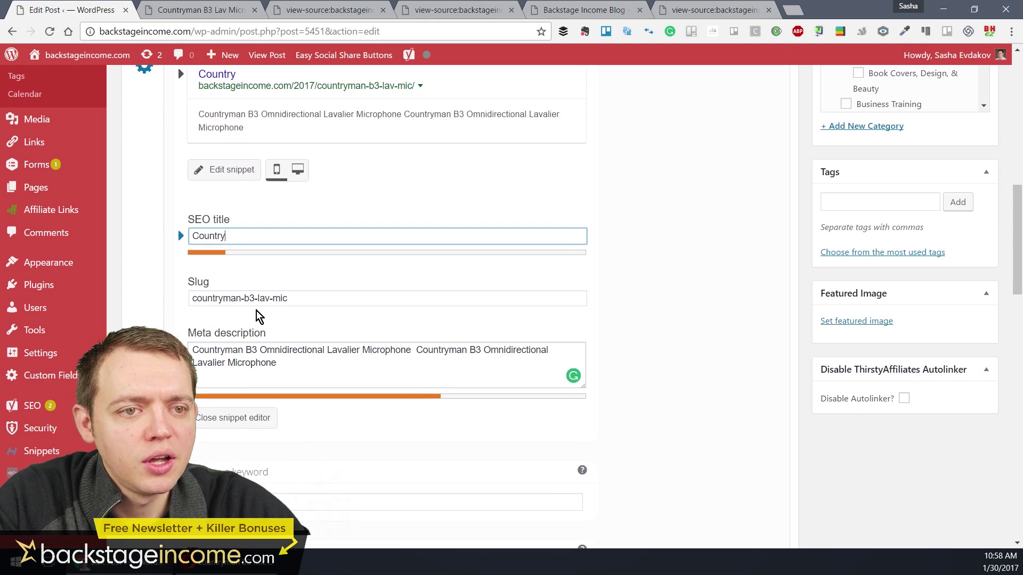
{"action": "scroll", "coordinate": [1013, 232], "scroll_direction": "up", "scroll_amount": 1}
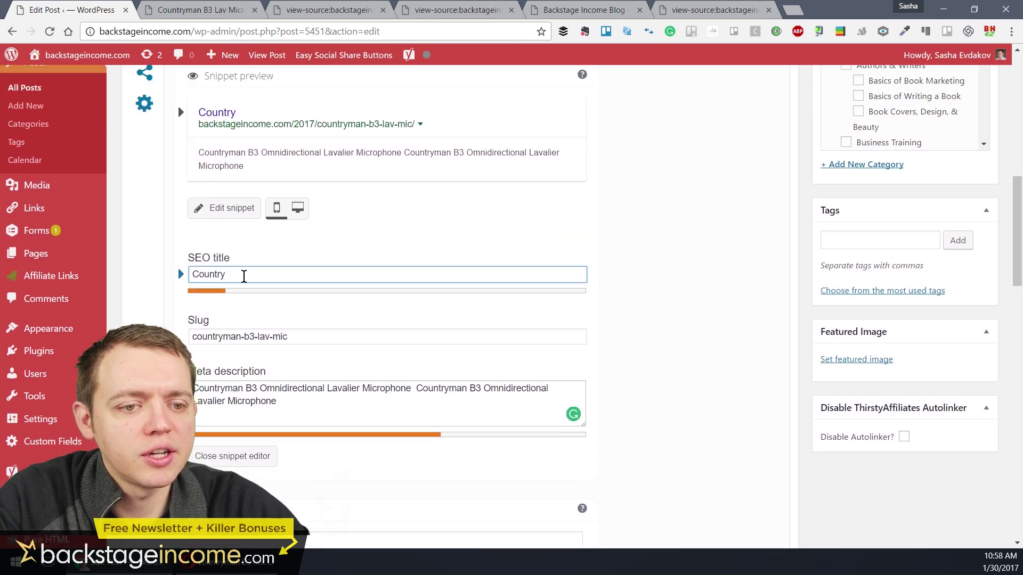
{"action": "type", "text": "man B3"}
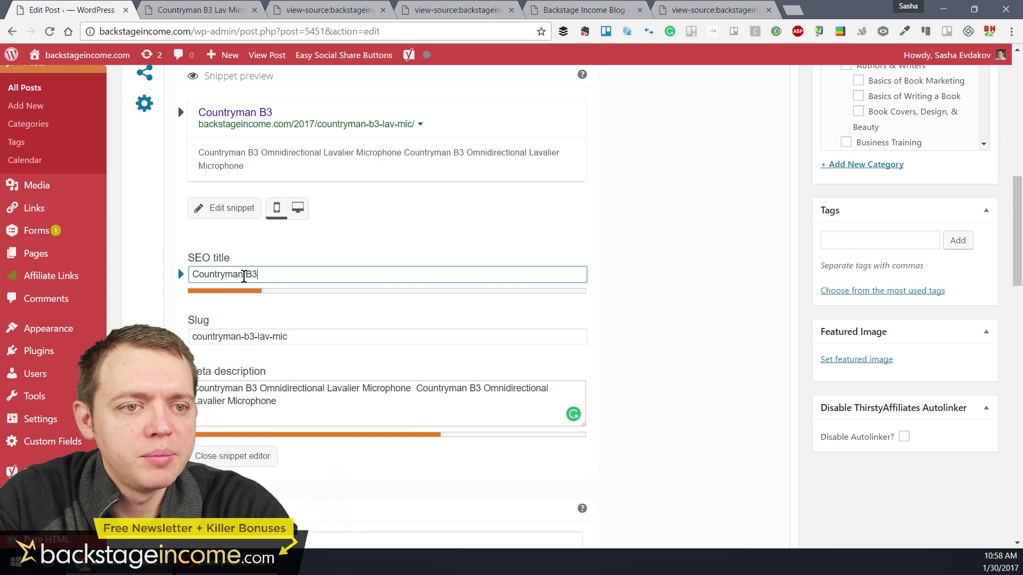
{"action": "type", "text": " Omindirectional"}
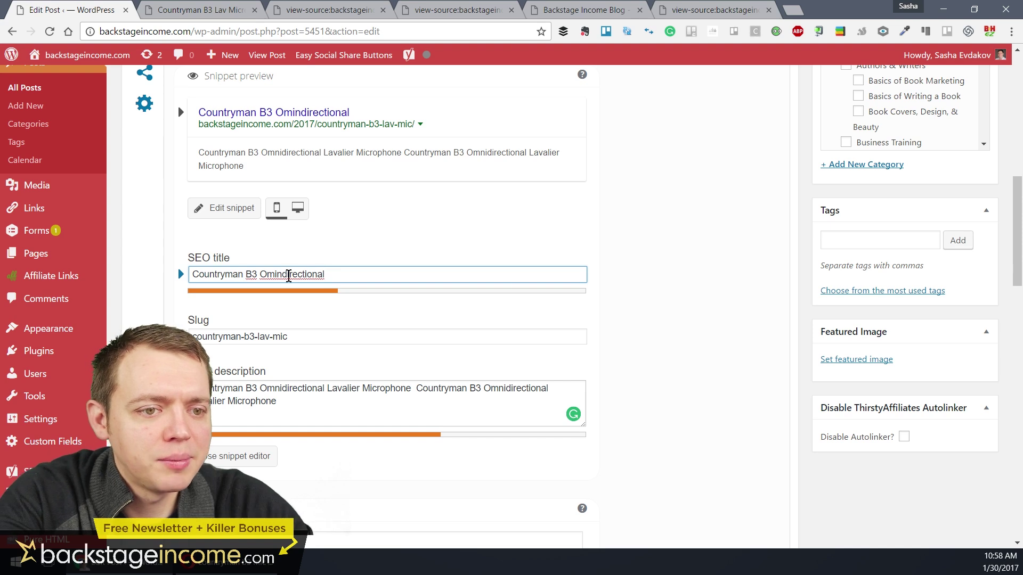
{"action": "key", "text": "BackSpace"}
{"action": "key", "text": "BackSpace"}
{"action": "type", "text": "ni-"}
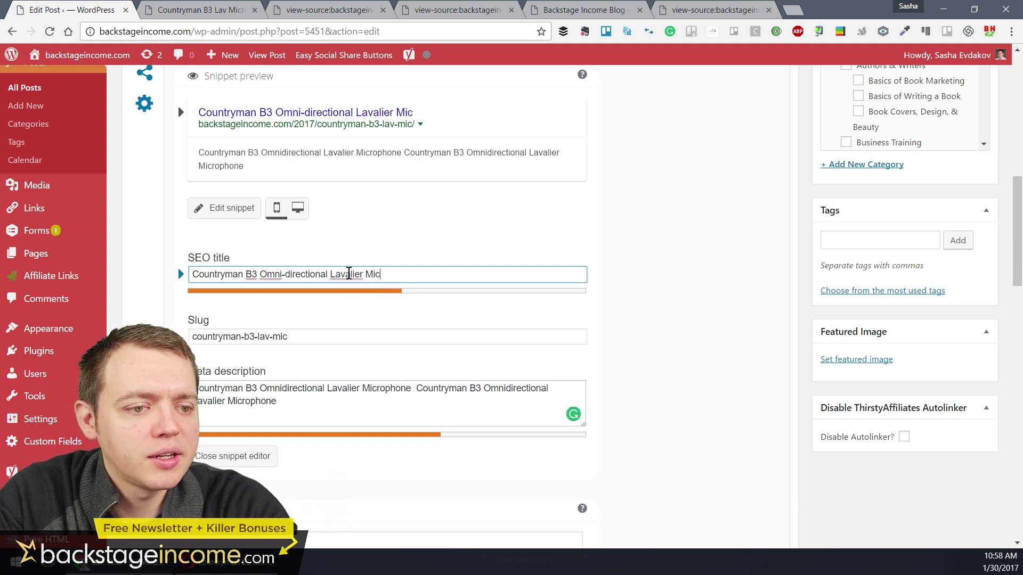
- Complete the SEO title as "Countryman B3 Omni-directional Lavalier Microphone [Review & Test]"
{"action": "type", "text": "phone Revie"}
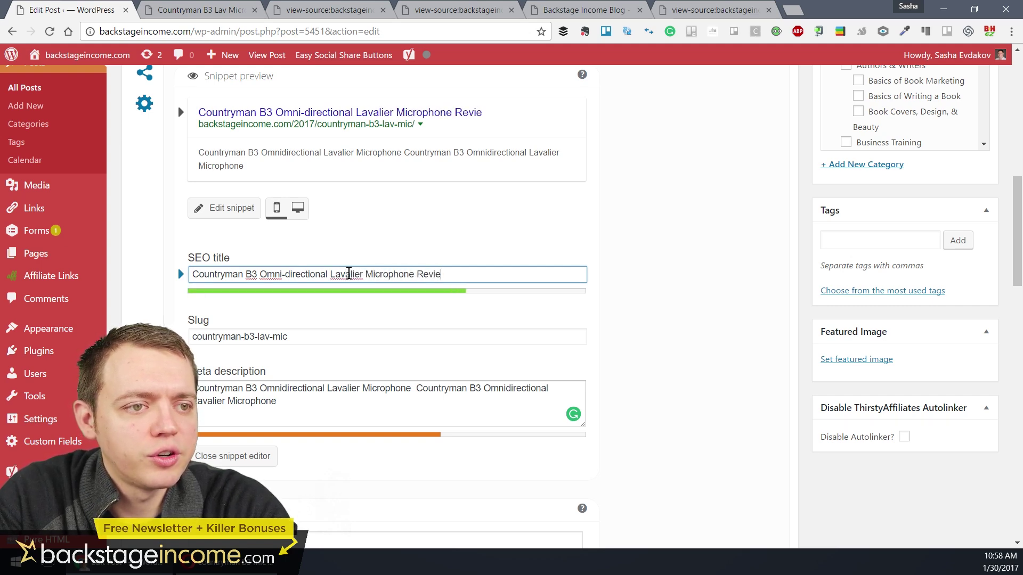
{"action": "type", "text": "w & Test"}
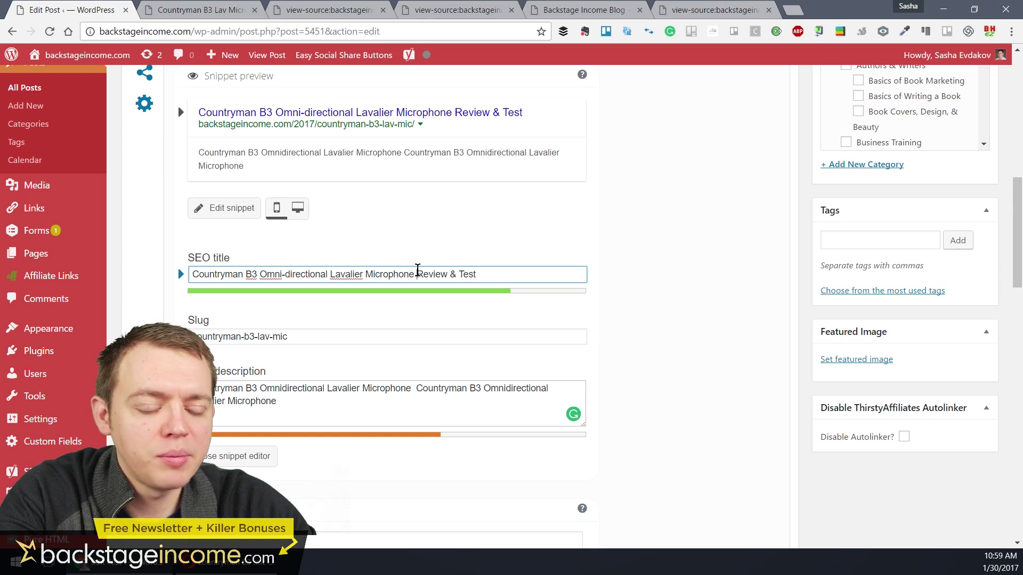
{"action": "left_click", "coordinate": [418, 274]}
{"action": "type", "text": "{"}
{"action": "key", "text": "BackSpace"}
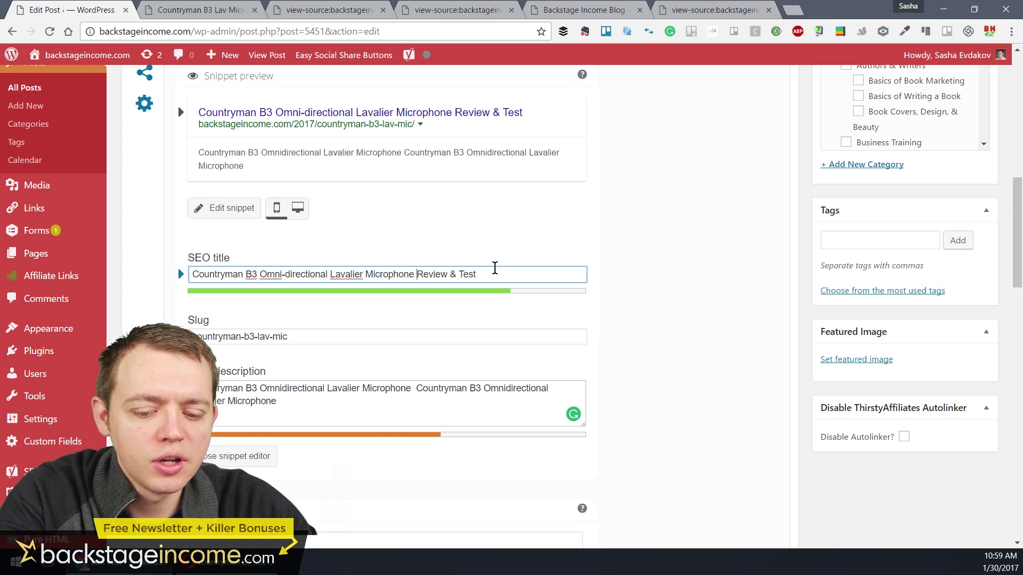
{"action": "type", "text": "["}
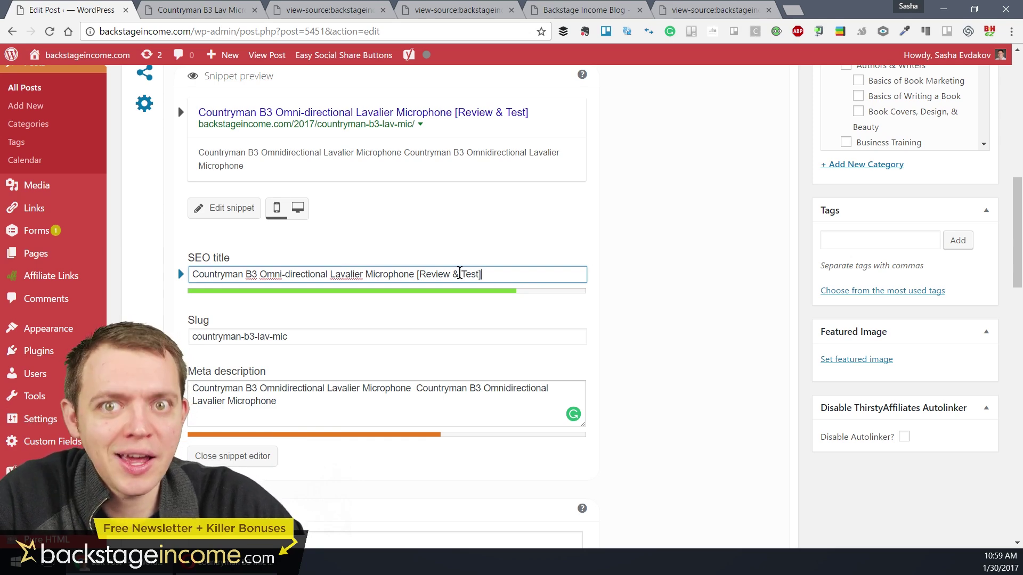
- In the SEO title, apply the spelling suggestion "Lavaliere" and replace "Omni-directional" with "Omnidirectional" copied from the meta description
{"action": "right_click", "coordinate": [356, 278]}
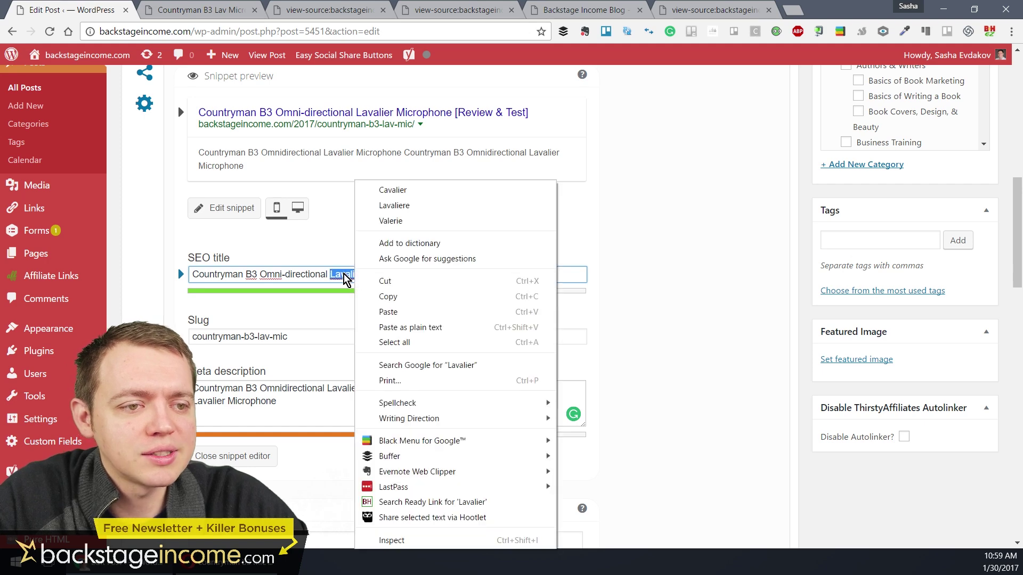
{"action": "left_click", "coordinate": [394, 206]}
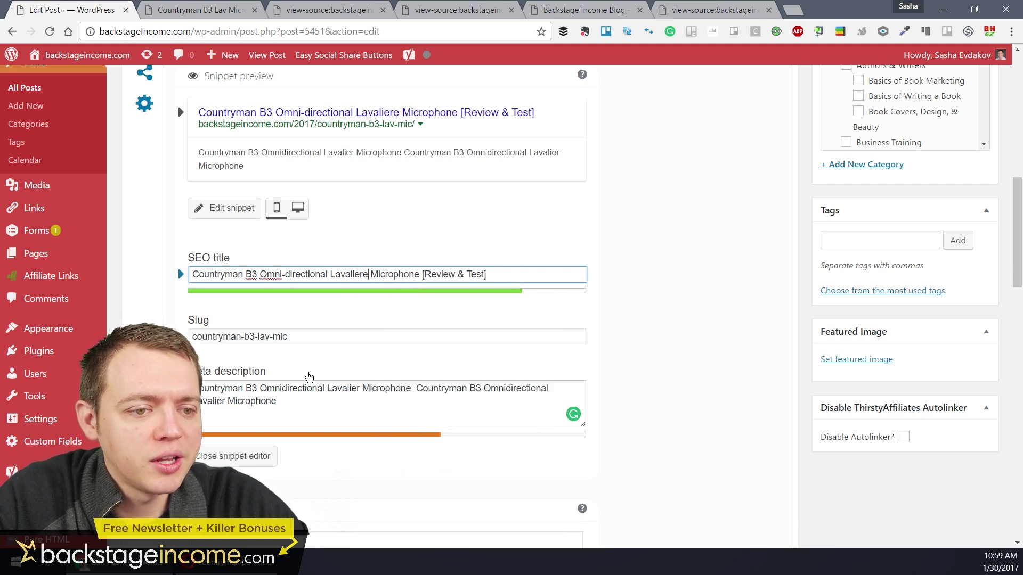
{"action": "double_click", "coordinate": [292, 388]}
{"action": "key", "text": "ctrl+shift+space"}
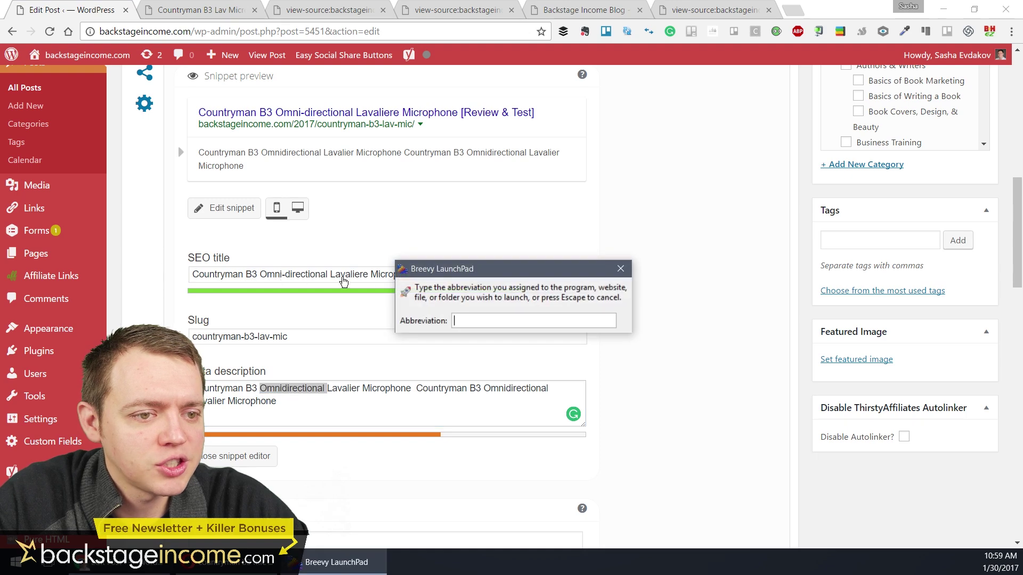
{"action": "left_click", "coordinate": [621, 269]}
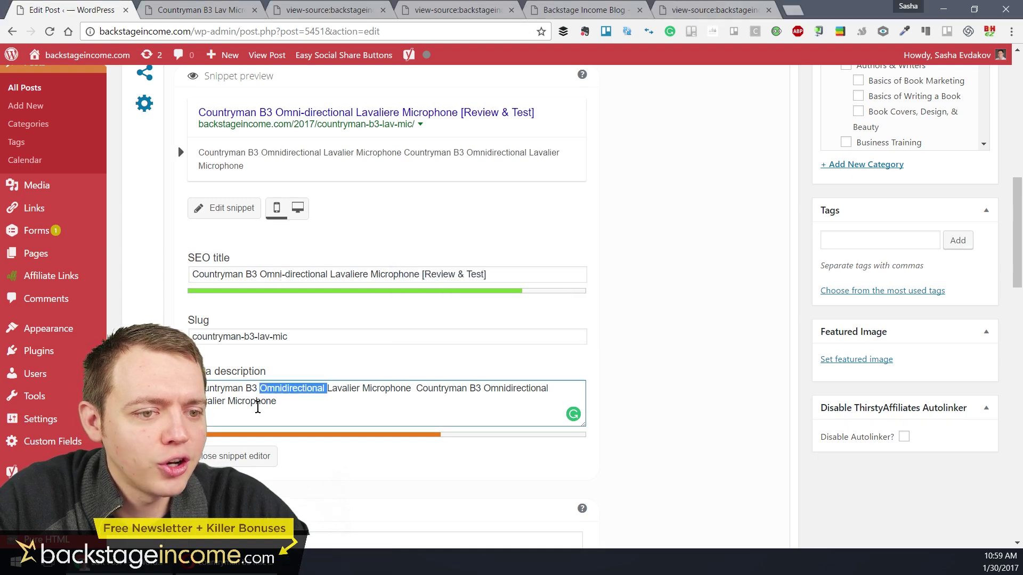
{"action": "left_click", "coordinate": [298, 401]}
{"action": "double_click", "coordinate": [293, 388]}
{"action": "key", "text": "ctrl+c"}
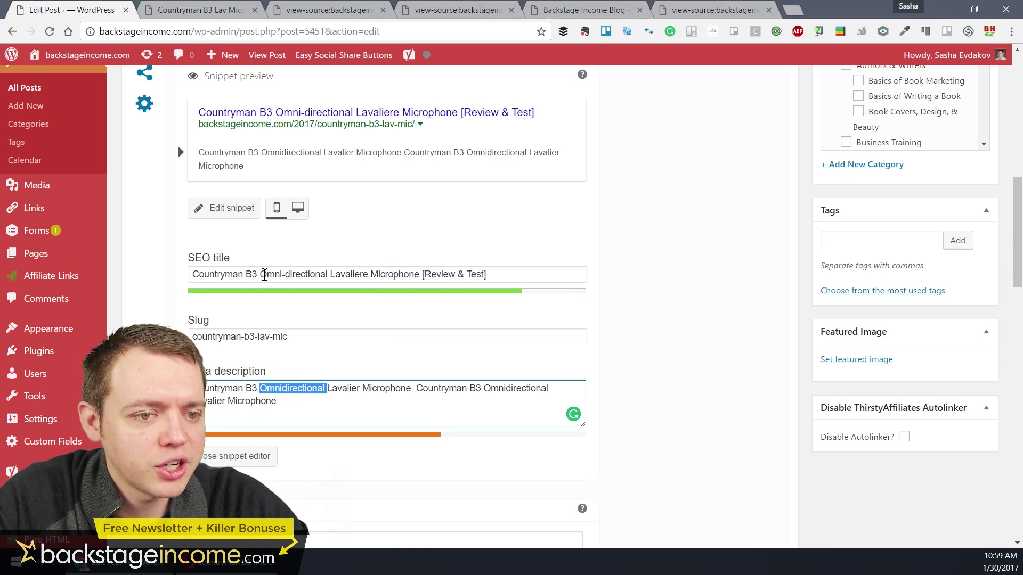
{"action": "left_click_drag", "start_coordinate": [262, 274], "coordinate": [326, 277]}
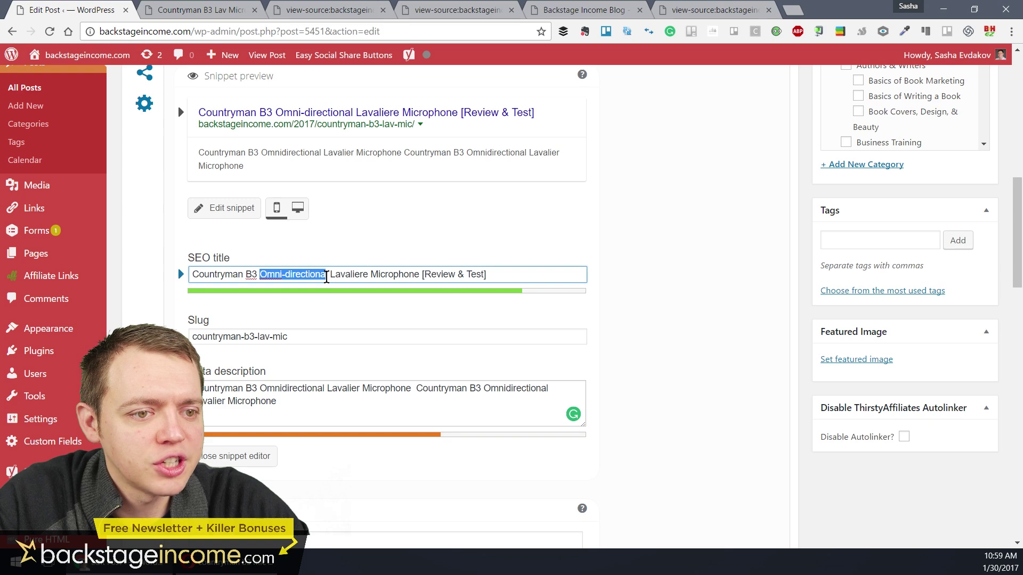
{"action": "key", "text": "ctrl+v"}
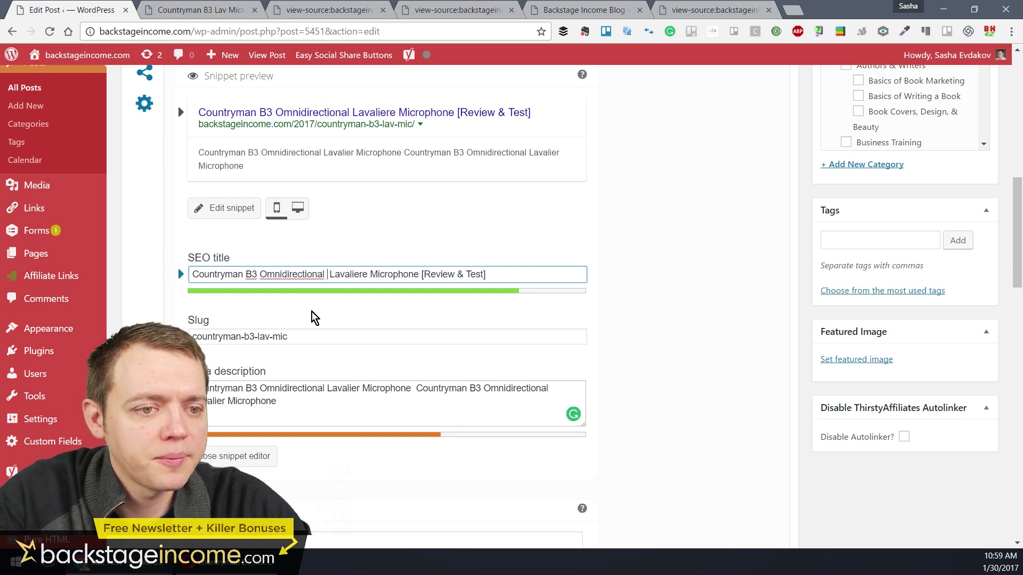
- Check the spelling suggestions for "Omnidirectional" in the SEO title, and search the Google results page for that word
{"action": "double_click", "coordinate": [293, 275]}
{"action": "right_click", "coordinate": [294, 274]}
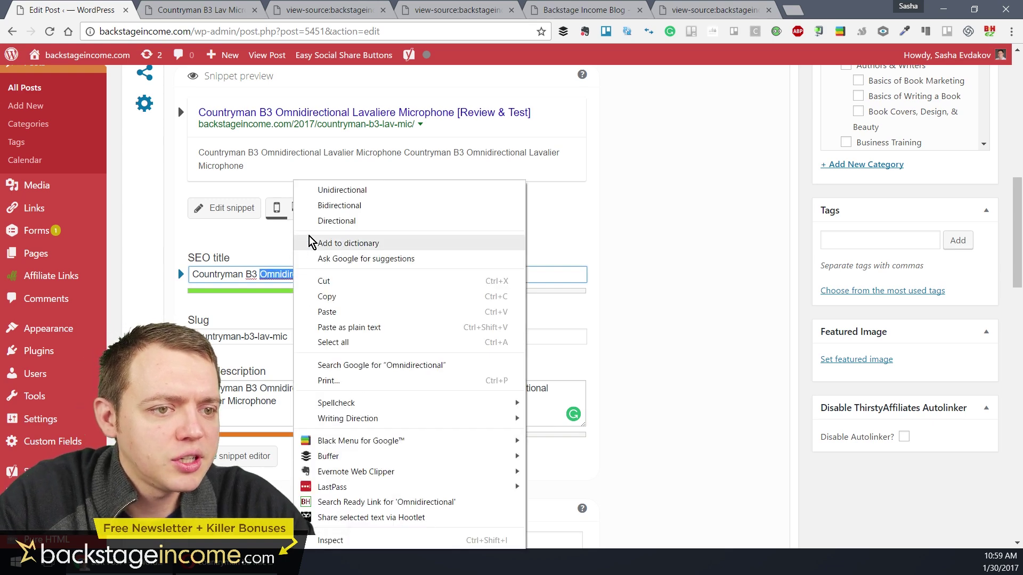
{"action": "left_click", "coordinate": [651, 319]}
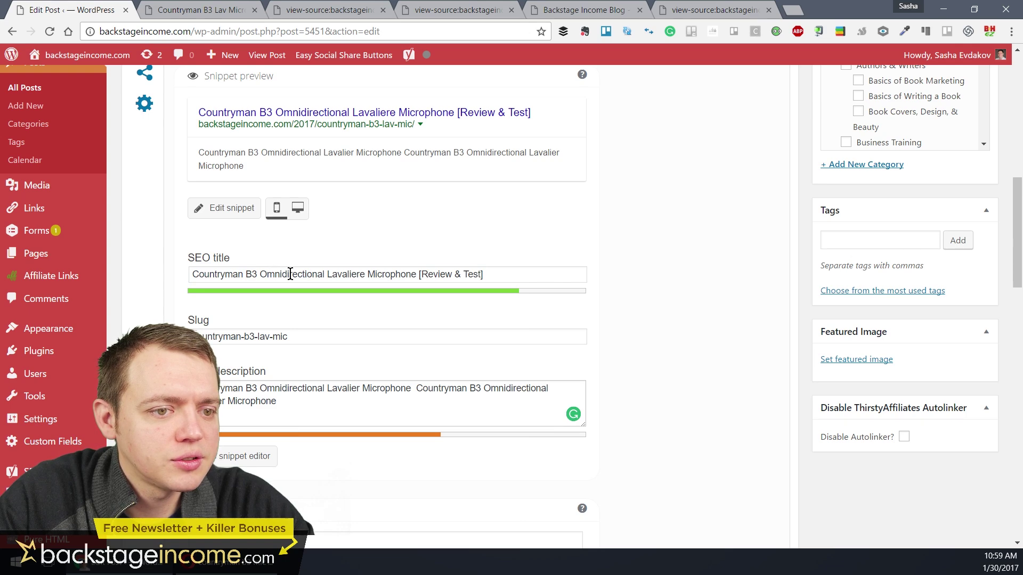
{"action": "double_click", "coordinate": [290, 274]}
{"action": "key", "text": "ctrl+c"}
{"action": "key", "text": "alt+Tab"}
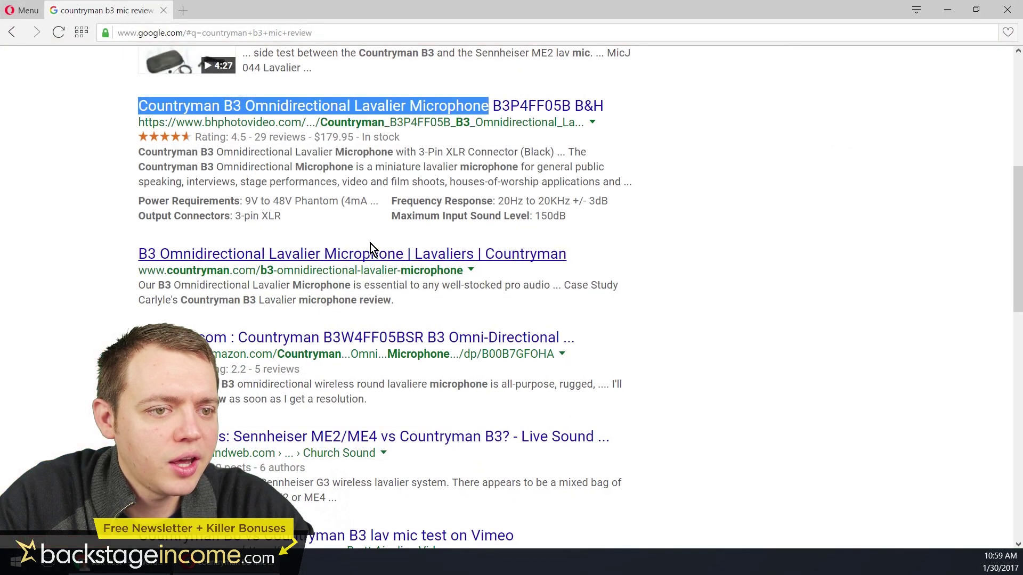
{"action": "left_click", "coordinate": [83, 202]}
{"action": "key", "text": "ctrl+f"}
{"action": "key", "text": "ctrl+v"}
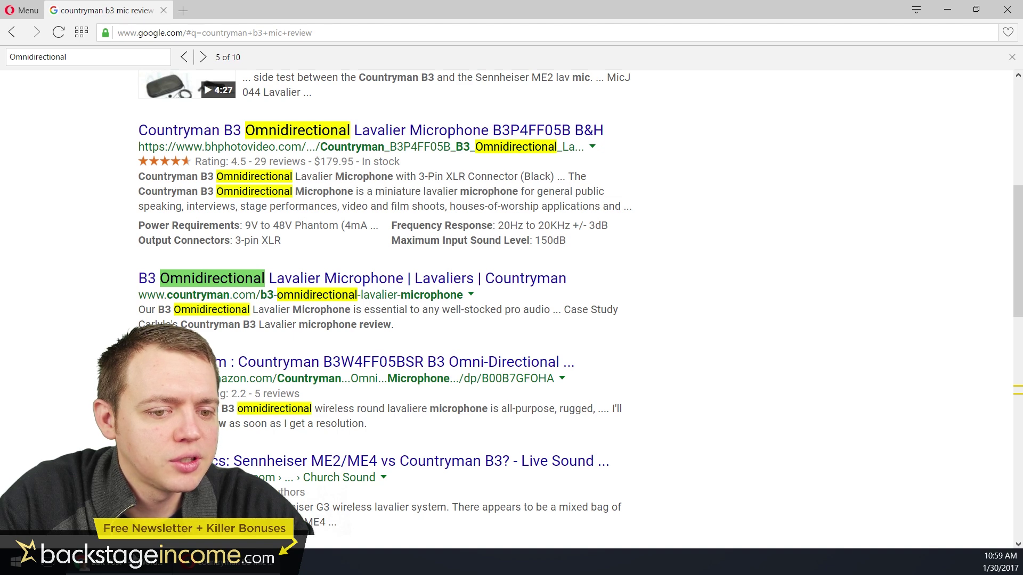
- Return to the WordPress post editor and clear the entire meta description
{"action": "key", "text": "alt+Tab"}
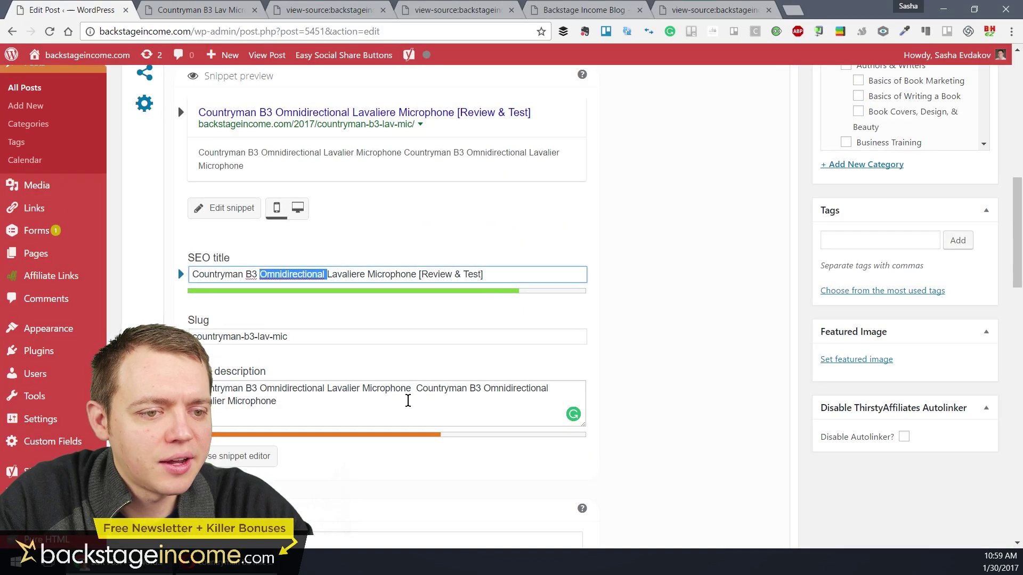
{"action": "left_click", "coordinate": [377, 402]}
{"action": "key", "text": "ctrl+a"}
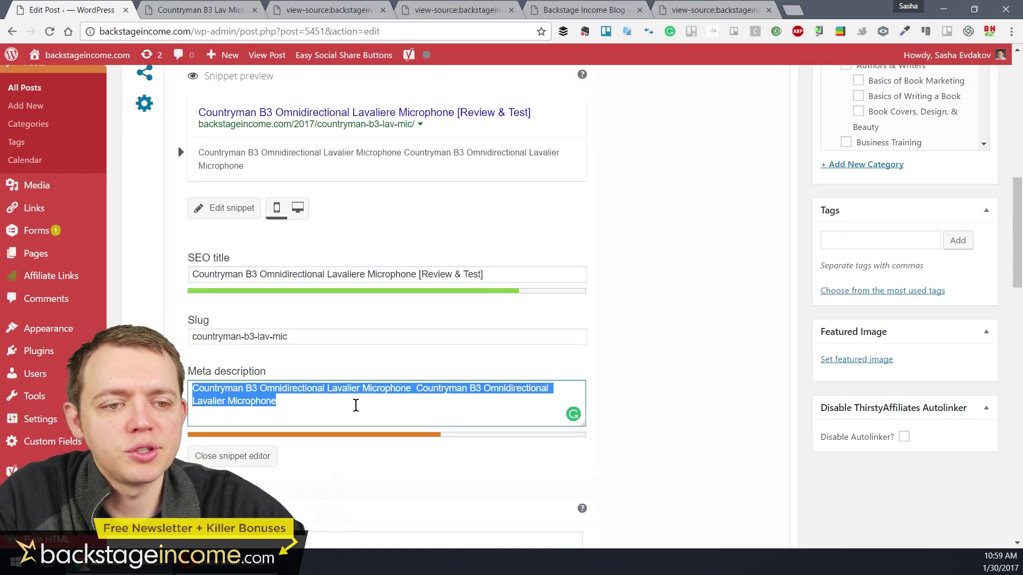
{"action": "key", "text": "BackSpace"}
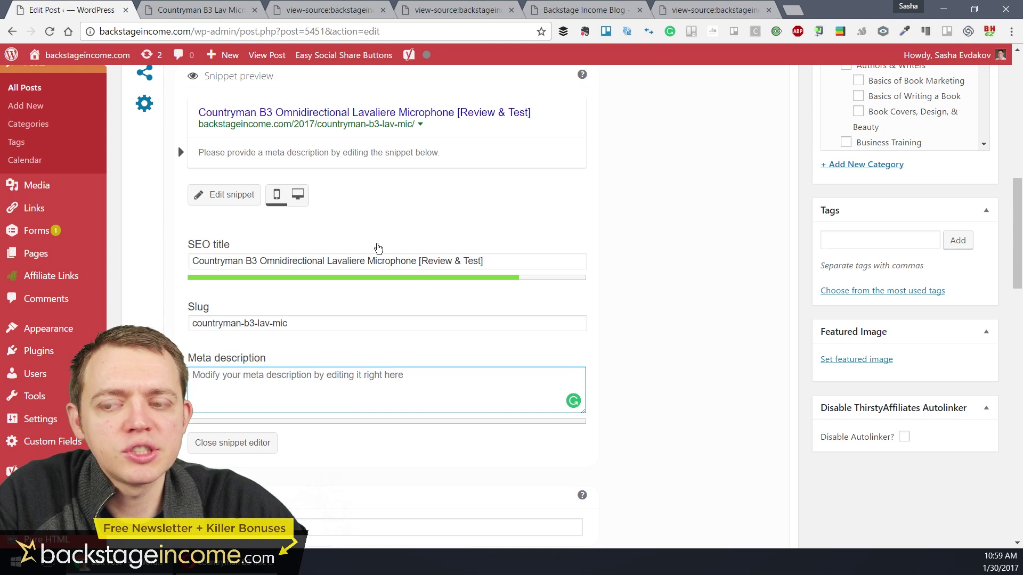
- Try appending "Learn more about this plugin!" to the SEO title, and remove the added text
{"action": "left_click", "coordinate": [498, 263]}
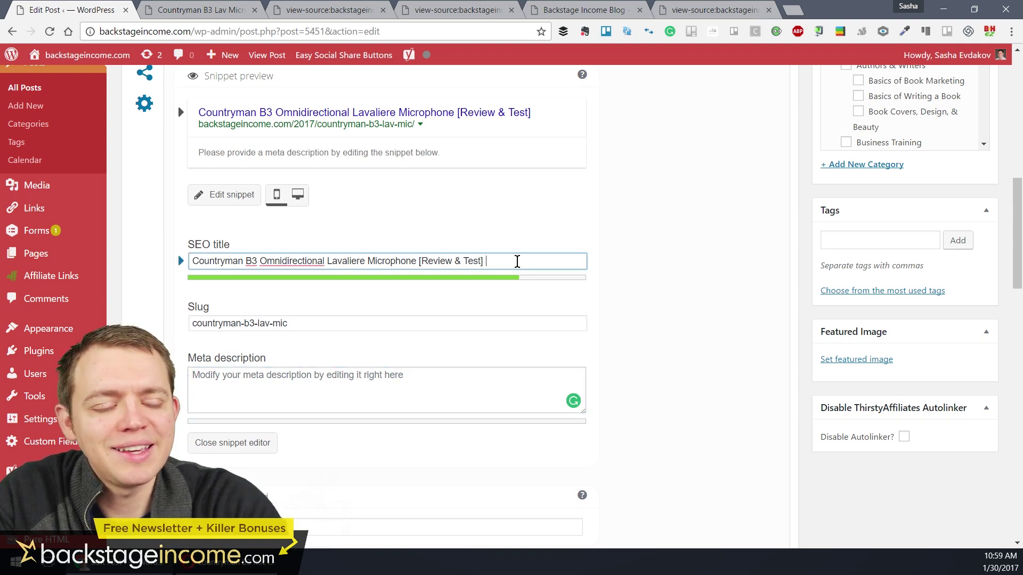
{"action": "type", "text": "K"}
{"action": "key", "text": "BackSpace"}
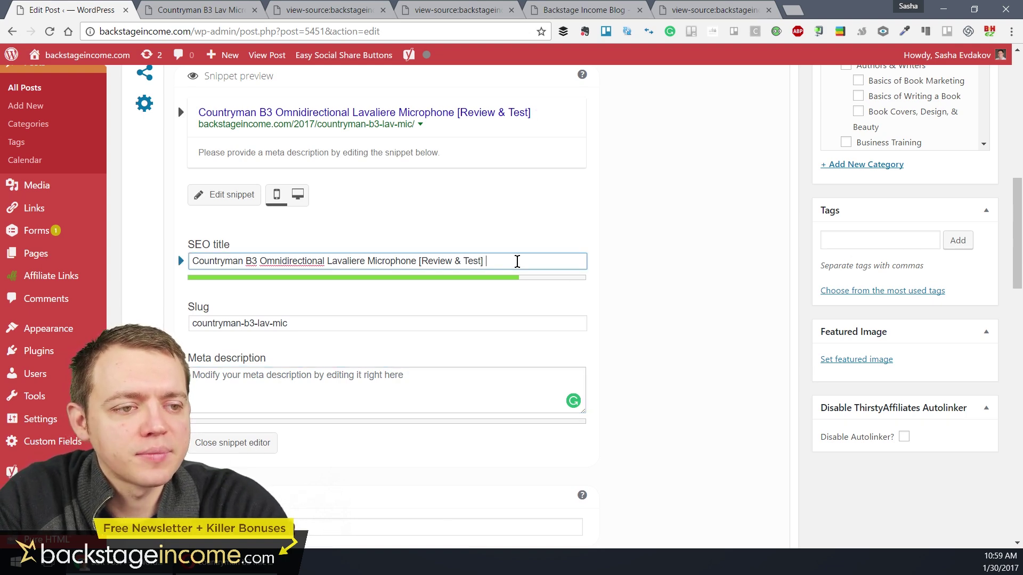
{"action": "type", "text": "Learn more about t"}
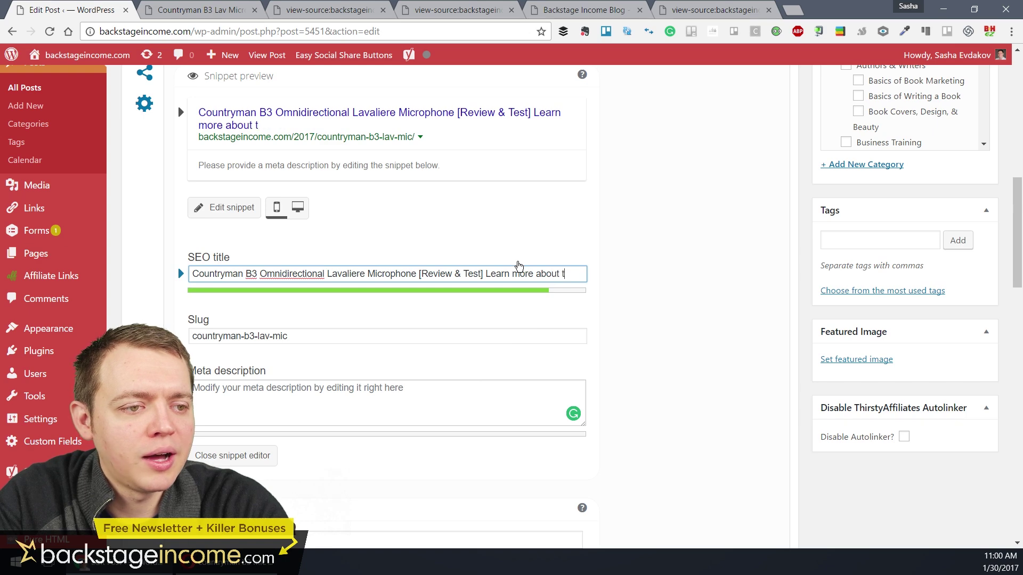
{"action": "type", "text": "his plugin!"}
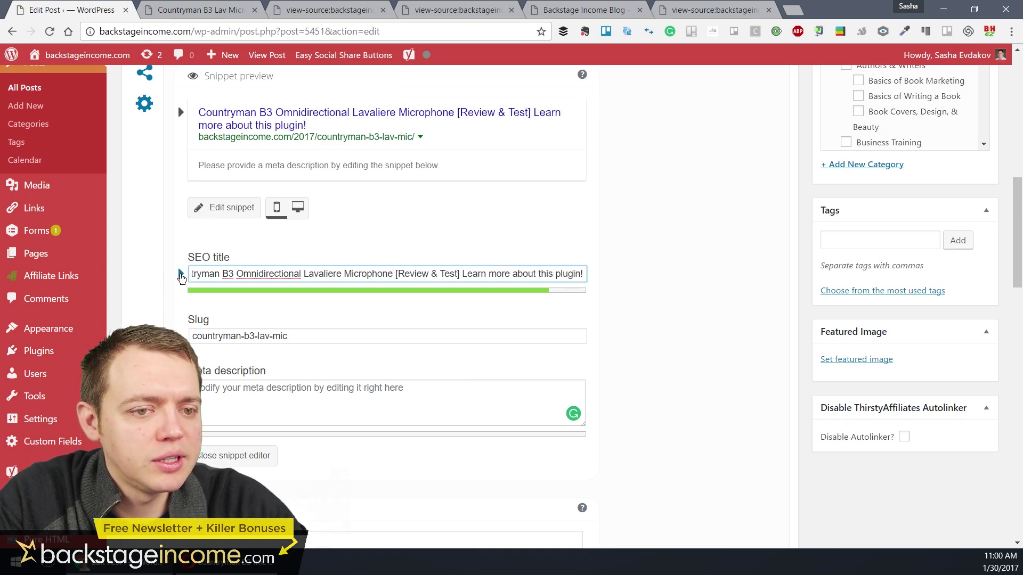
{"action": "left_click", "coordinate": [181, 277]}
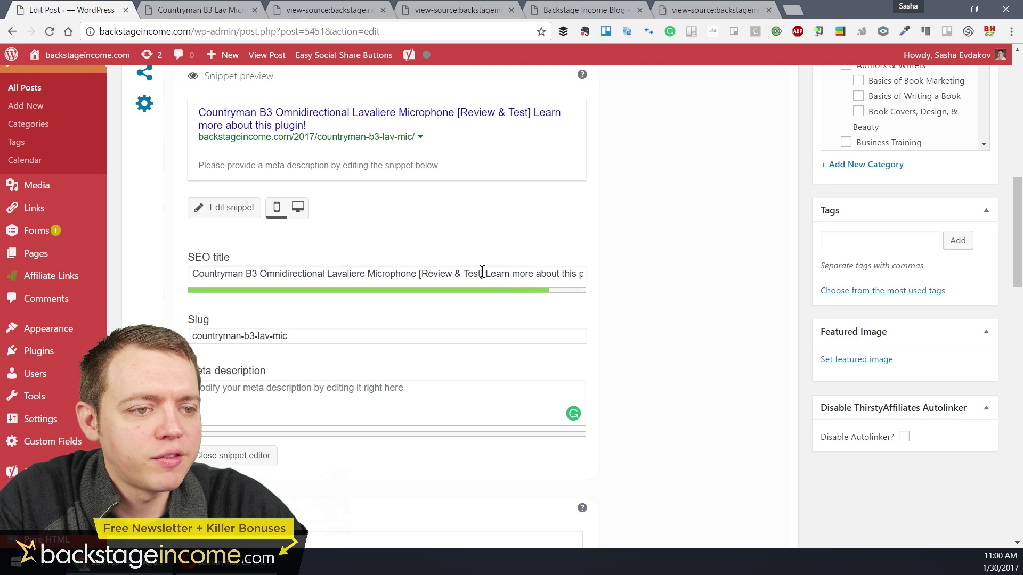
{"action": "left_click_drag", "start_coordinate": [484, 273], "coordinate": [746, 292]}
{"action": "key", "text": "BackSpace"}
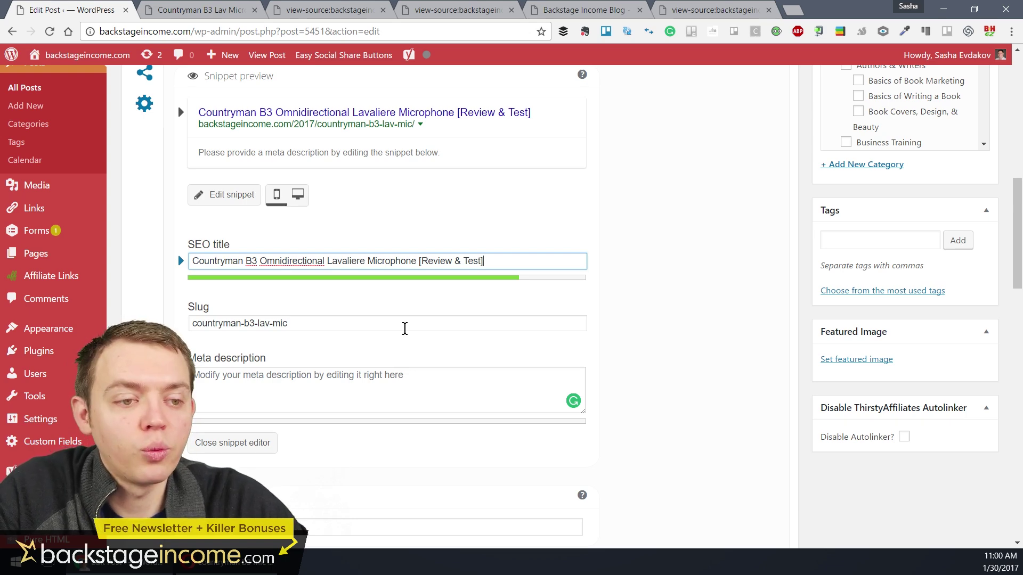
- Switch to the Google results for "countryman b3 mic review" and examine the result descriptions and related searches for meta description wording
{"action": "left_click", "coordinate": [346, 377]}
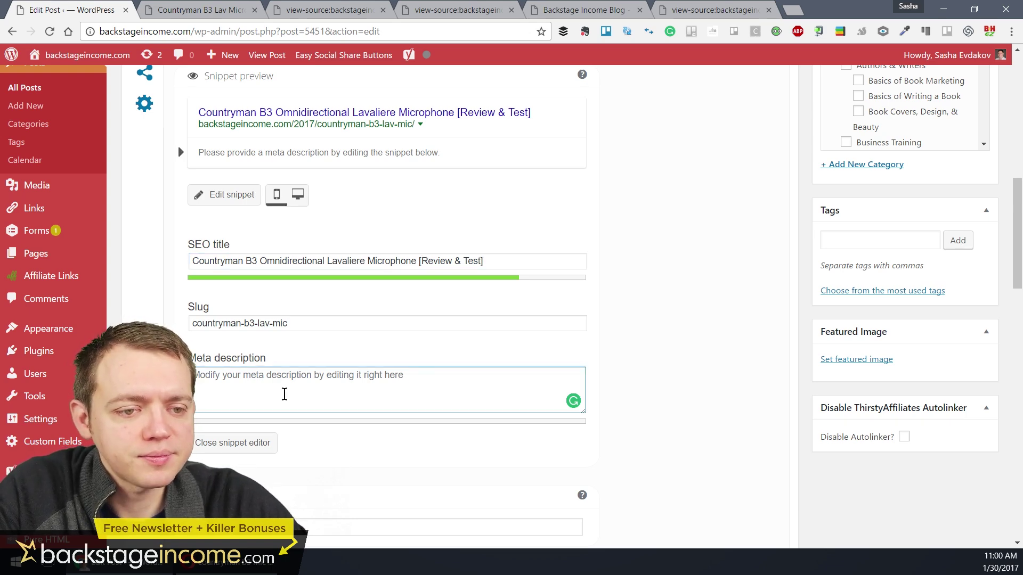
{"action": "scroll", "coordinate": [308, 379], "scroll_direction": "down", "scroll_amount": 2}
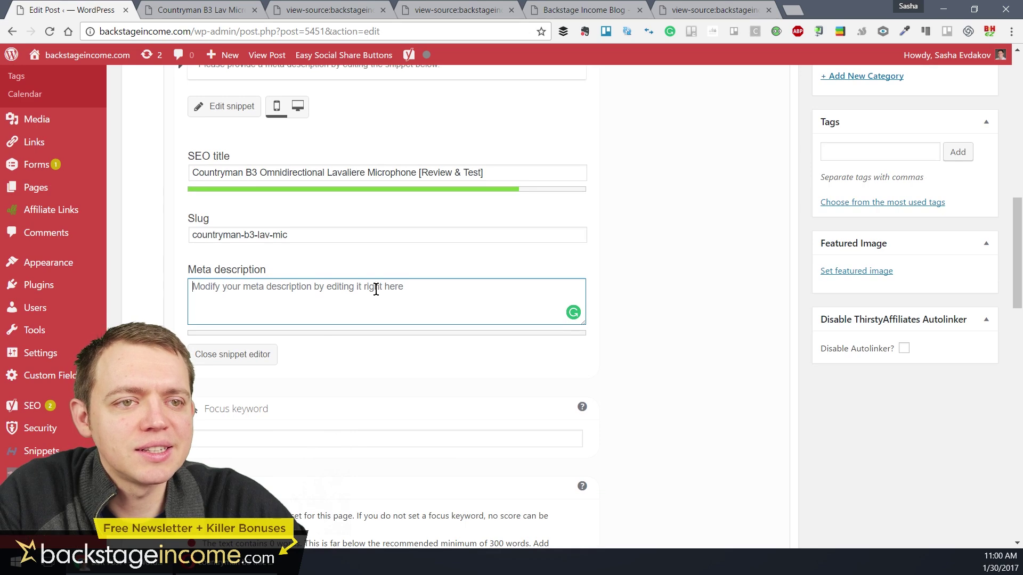
{"action": "left_click", "coordinate": [200, 11]}
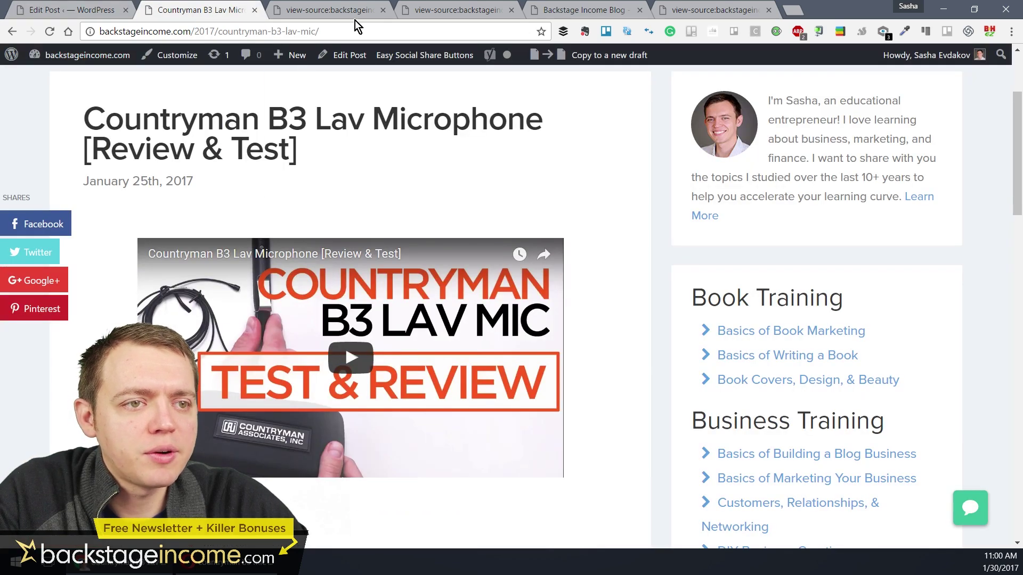
{"action": "key", "text": "alt+Tab"}
{"action": "scroll", "coordinate": [240, 343], "scroll_direction": "down", "scroll_amount": 1}
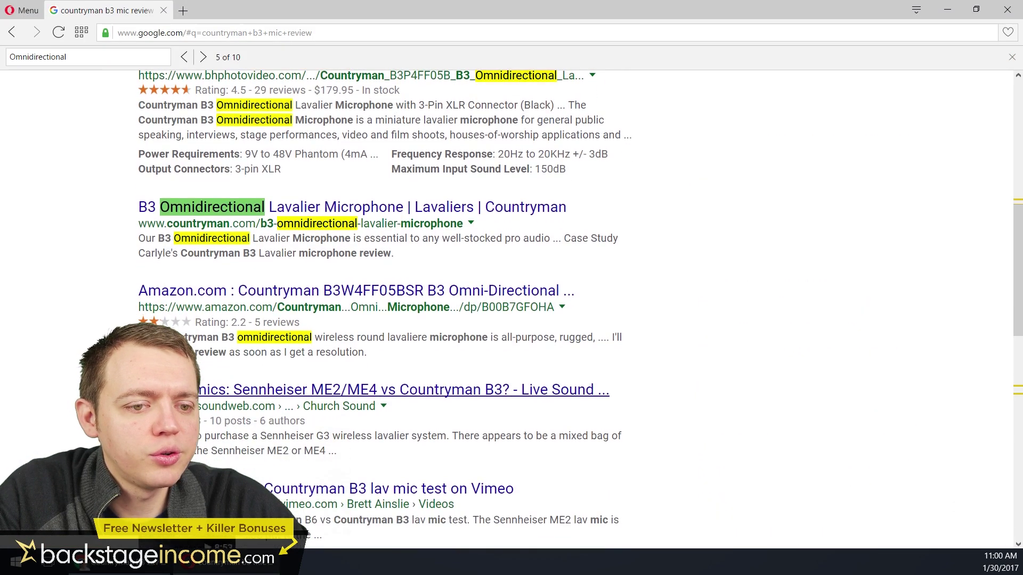
{"action": "scroll", "coordinate": [380, 336], "scroll_direction": "down", "scroll_amount": 2}
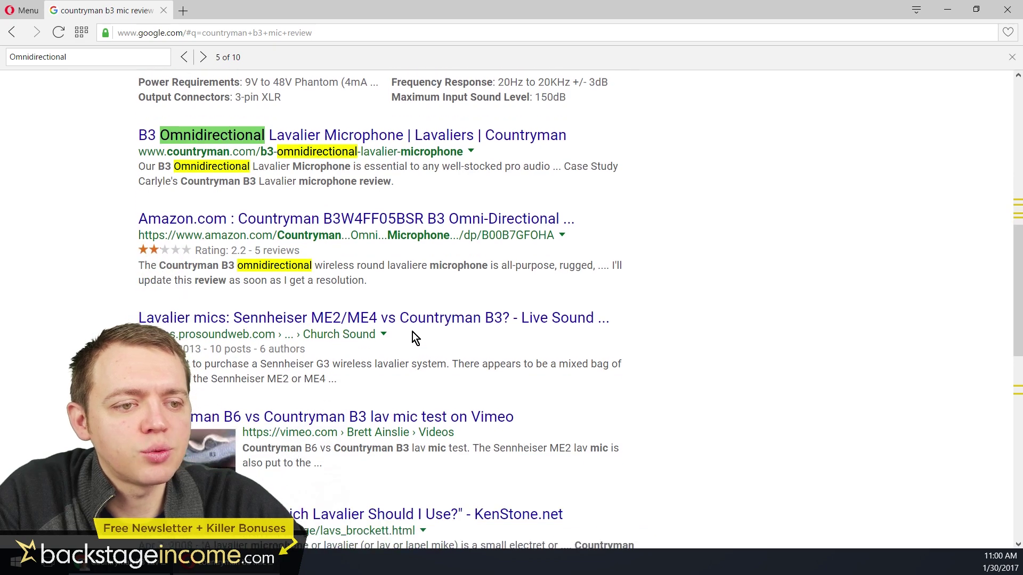
{"action": "left_click_drag", "start_coordinate": [438, 196], "coordinate": [608, 211]}
{"action": "left_click", "coordinate": [482, 225]}
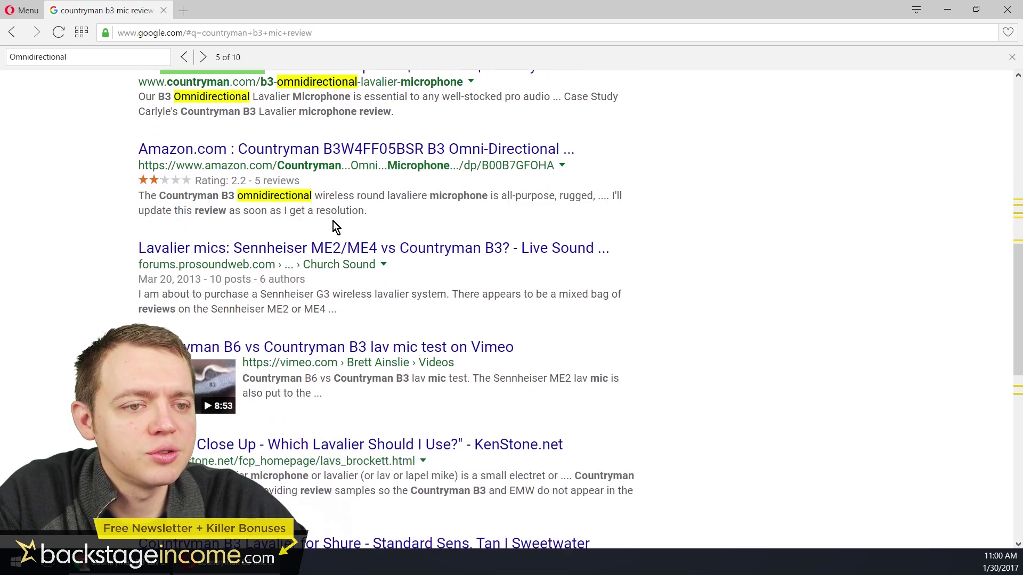
{"action": "scroll", "coordinate": [226, 240], "scroll_direction": "down", "scroll_amount": 1}
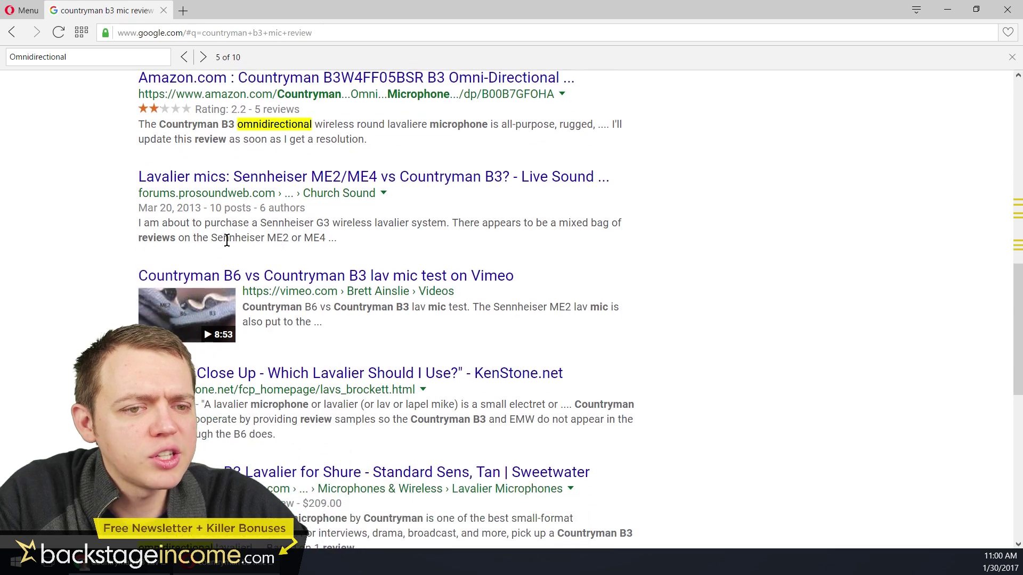
{"action": "scroll", "coordinate": [320, 371], "scroll_direction": "down", "scroll_amount": 1}
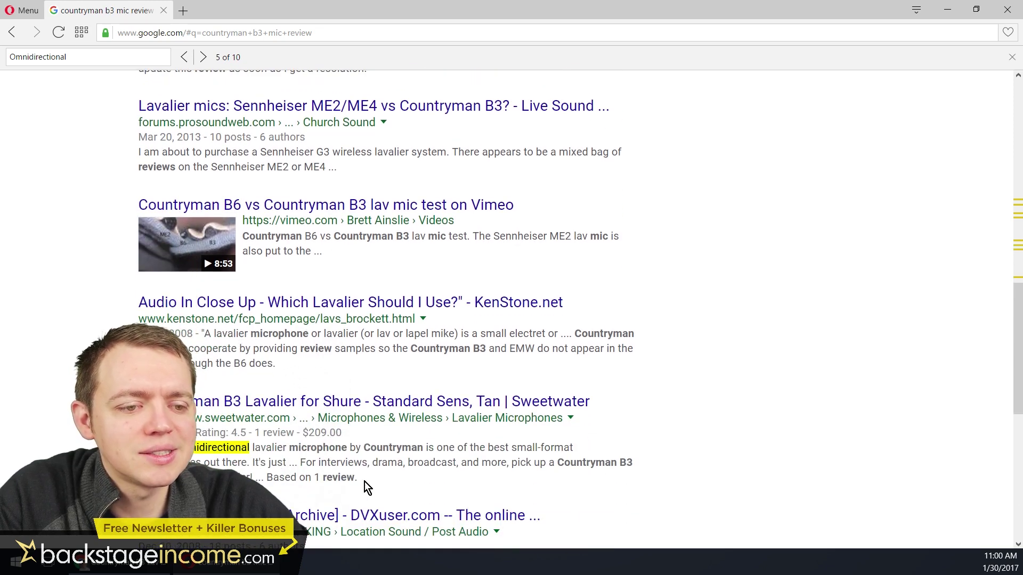
{"action": "left_click_drag", "start_coordinate": [364, 482], "coordinate": [160, 175]}
{"action": "scroll", "coordinate": [263, 477], "scroll_direction": "down", "scroll_amount": 4}
{"action": "left_click", "coordinate": [138, 170]}
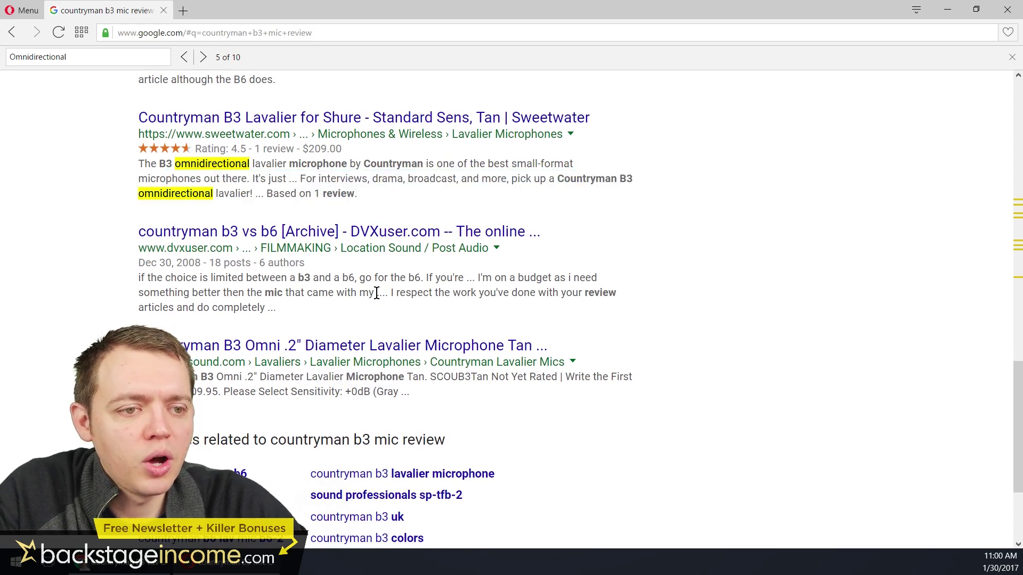
{"action": "scroll", "coordinate": [408, 317], "scroll_direction": "down", "scroll_amount": 1}
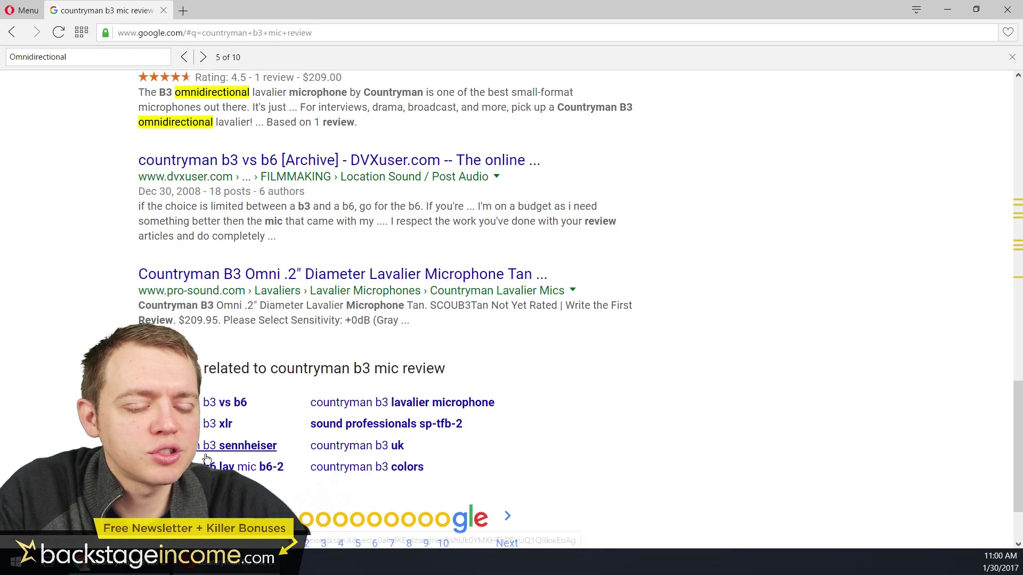
- Enter the meta description "Learn about the Countryman B3 Omnidirectional Lav Mic. It is incredibly tiny, has crisp audio, & durable. You will love this microphone!"
{"action": "left_click", "coordinate": [208, 566]}
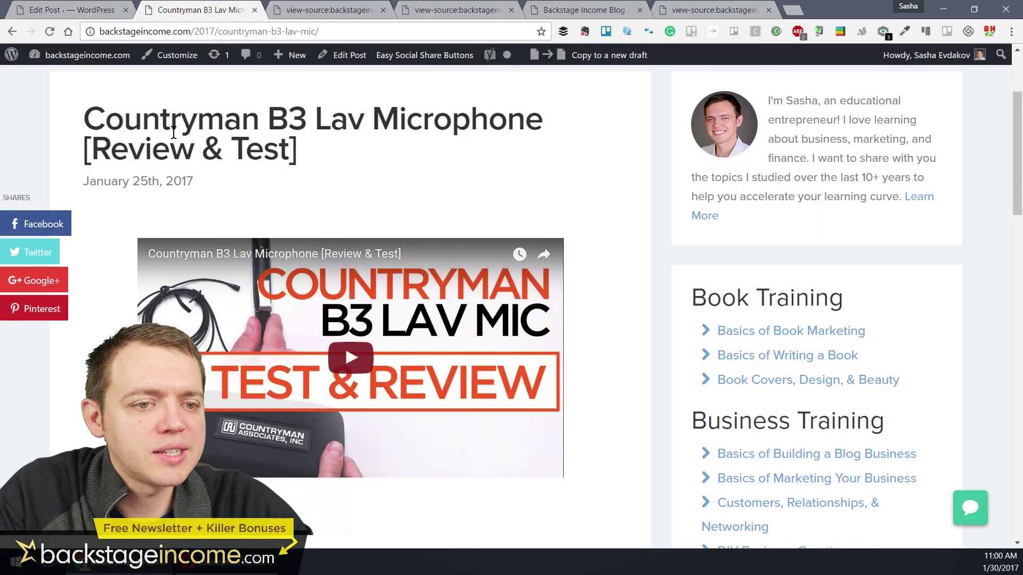
{"action": "left_click", "coordinate": [85, 12]}
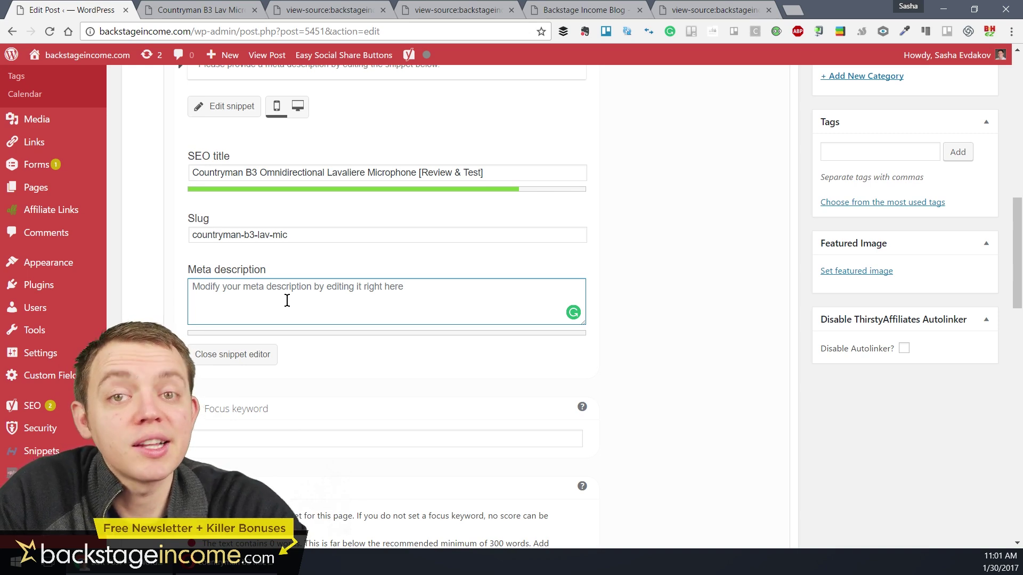
{"action": "type", "text": "Learn about the Countryman B3 Omnidirectional Lav Mic. It is incredibly tiny, has crisp audio, & durable. You will love this microphone!"}
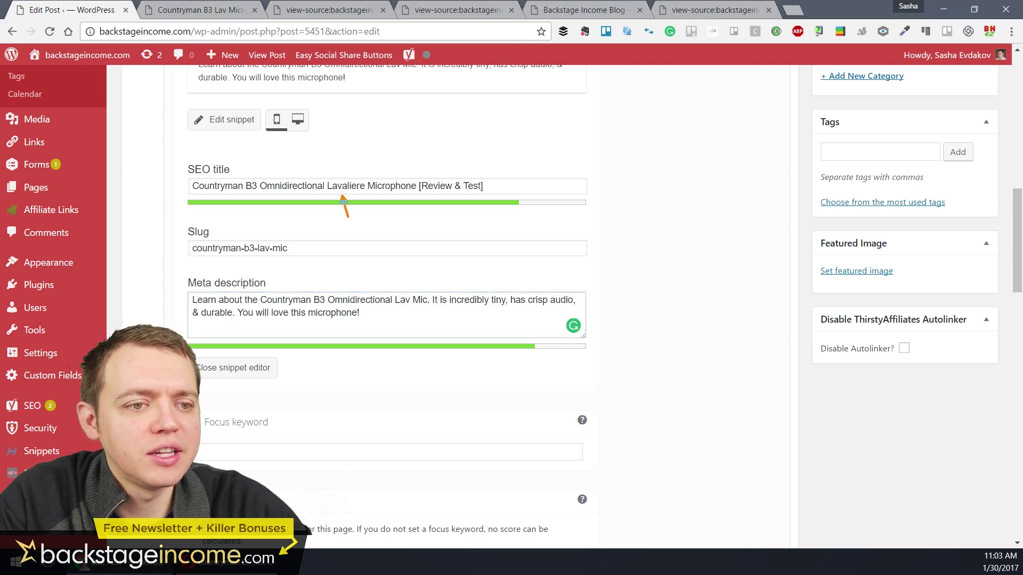
- Replace the "&" before "durable" in the meta description with "and"
{"action": "left_click_drag", "start_coordinate": [351, 239], "coordinate": [394, 290]}
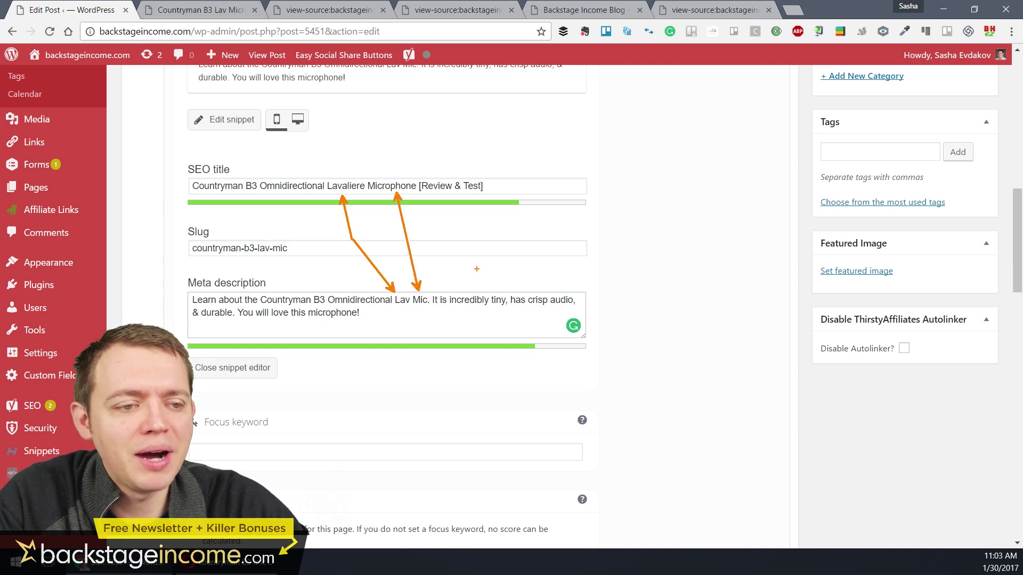
{"action": "key", "text": "ctrl+plus"}
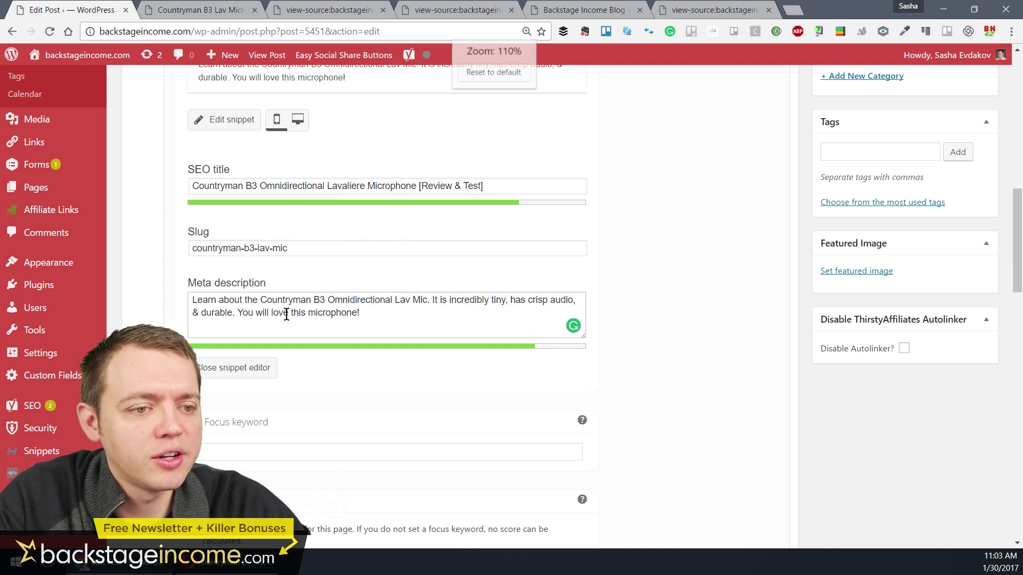
{"action": "scroll", "coordinate": [292, 316], "scroll_direction": "down", "scroll_amount": 2}
{"action": "key", "text": "ctrl+plus"}
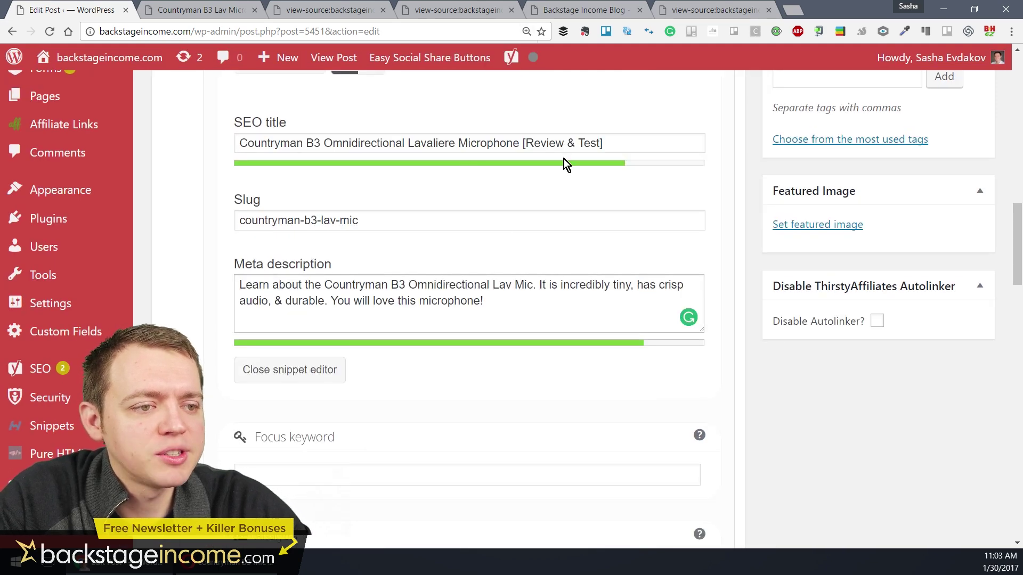
{"action": "scroll", "coordinate": [541, 281], "scroll_direction": "down", "scroll_amount": 2}
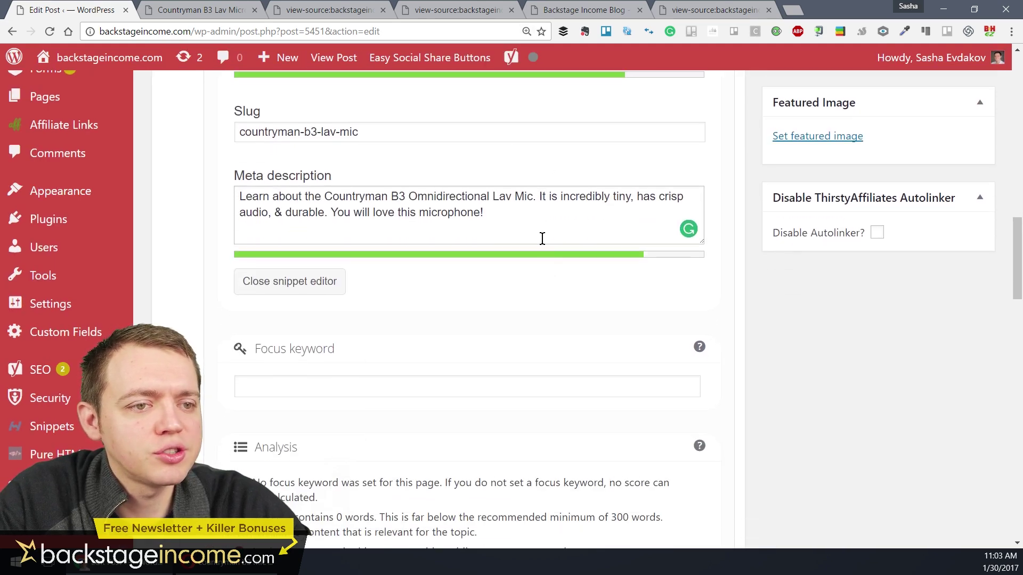
{"action": "scroll", "coordinate": [543, 202], "scroll_direction": "up", "scroll_amount": 2}
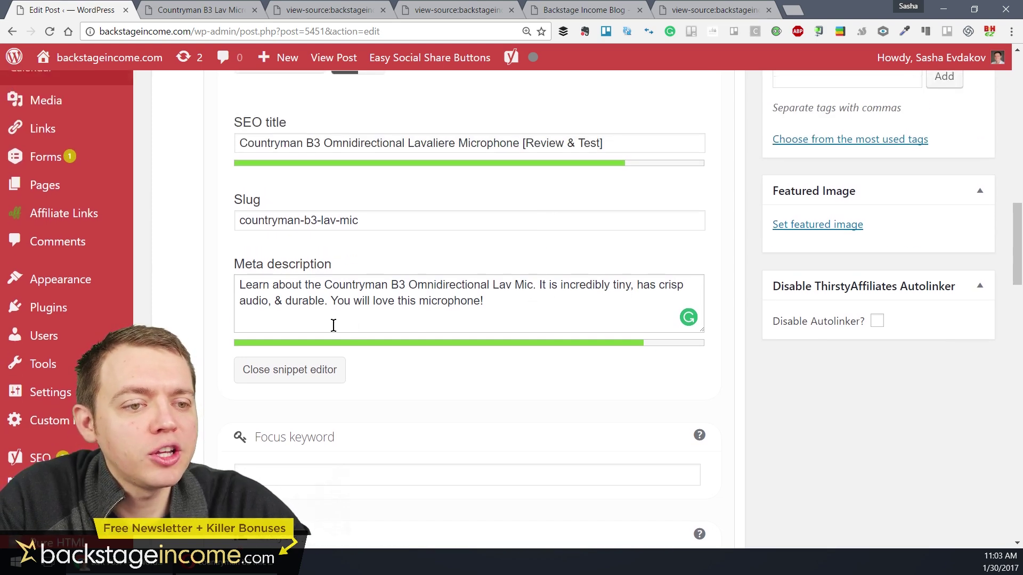
{"action": "double_click", "coordinate": [278, 302]}
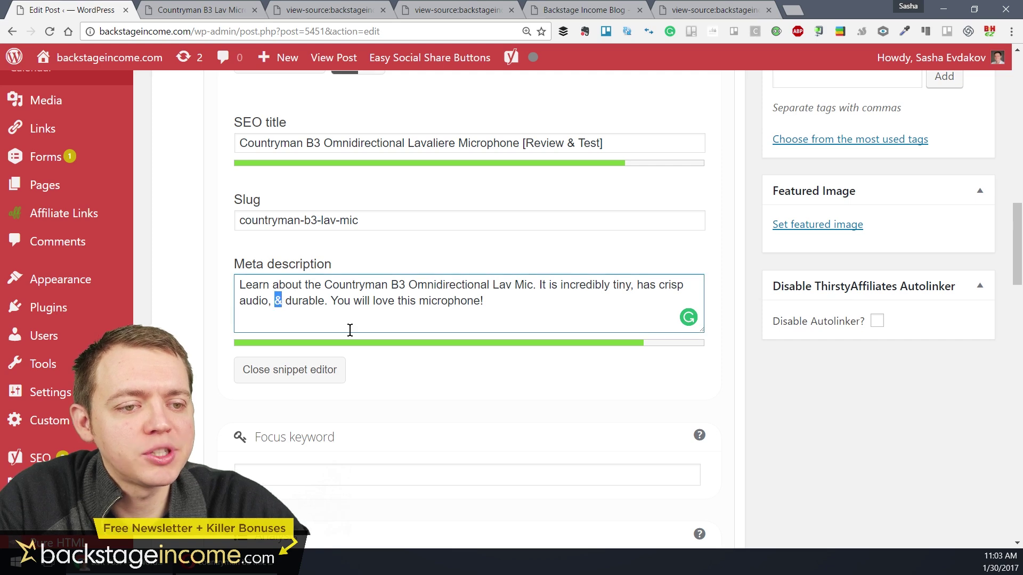
{"action": "type", "text": "and"}
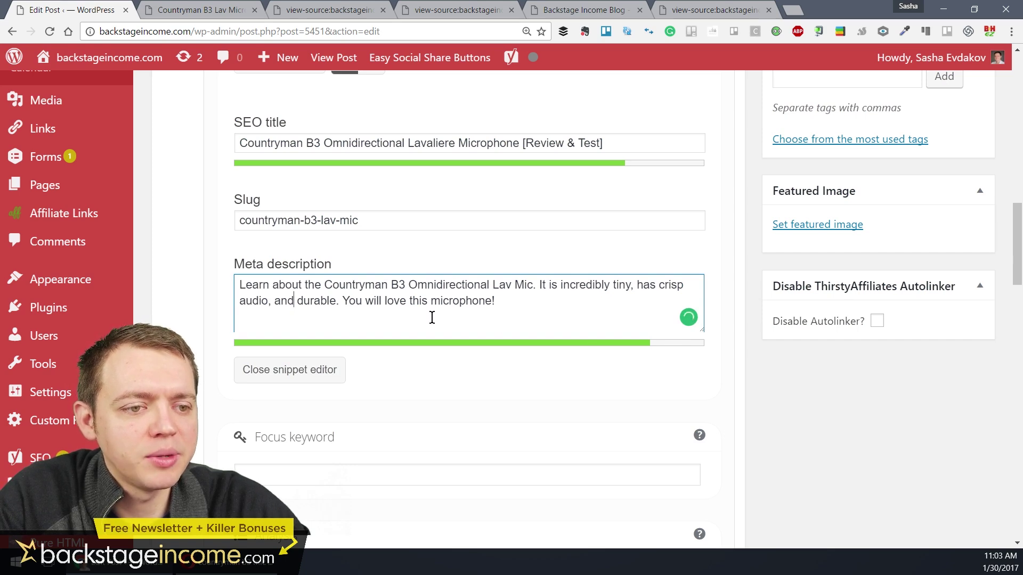
- Insert "B3" before "microphone!" in the last sentence of the meta description
{"action": "double_click", "coordinate": [474, 302]}
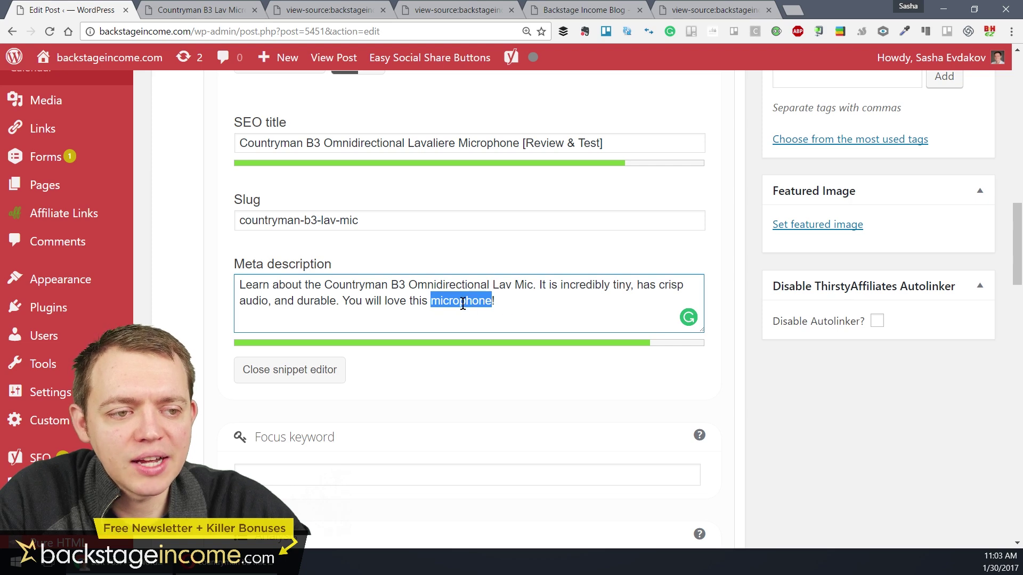
{"action": "left_click", "coordinate": [431, 301]}
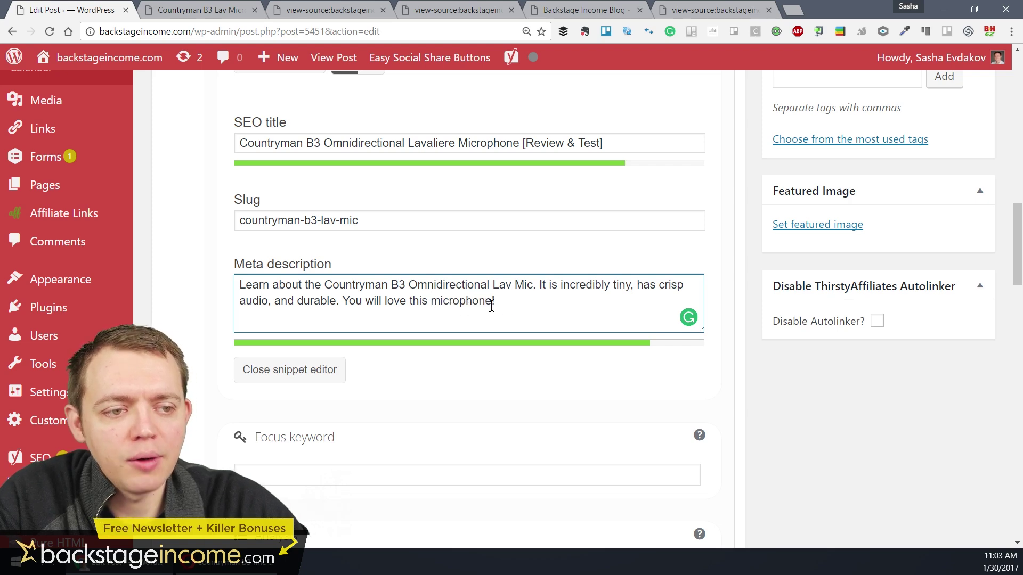
{"action": "type", "text": "B"}
{"action": "type", "text": "microphone!"}
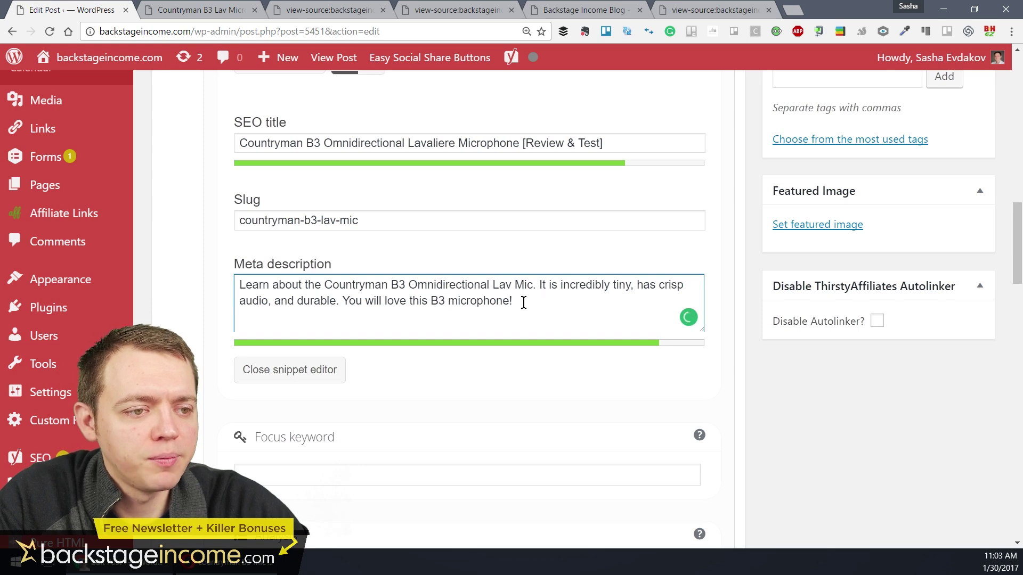
- Append the filler words "continue typing" to the end of the meta description to test its length limit
{"action": "type", "text": " contin"}
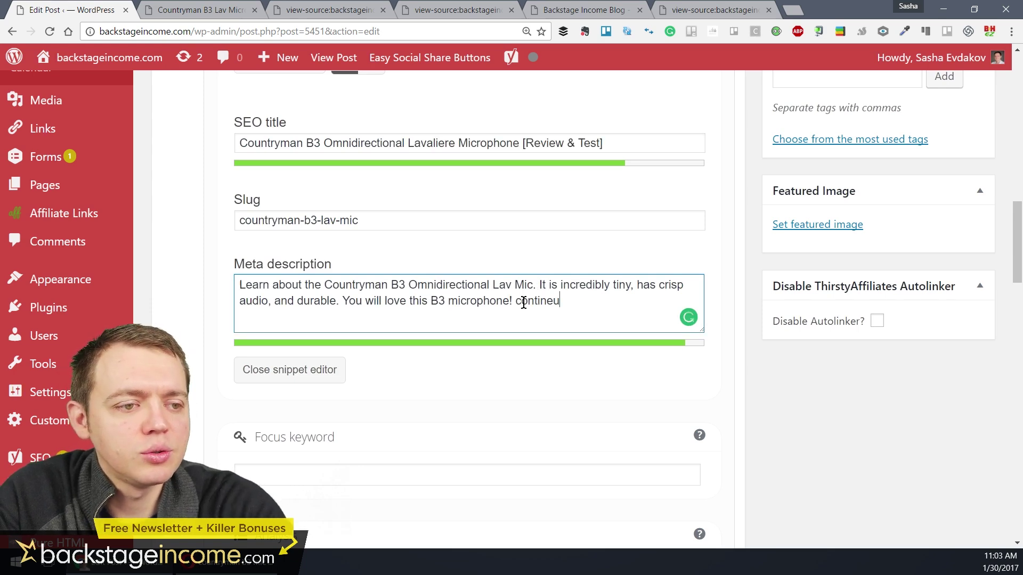
{"action": "type", "text": "ue"}
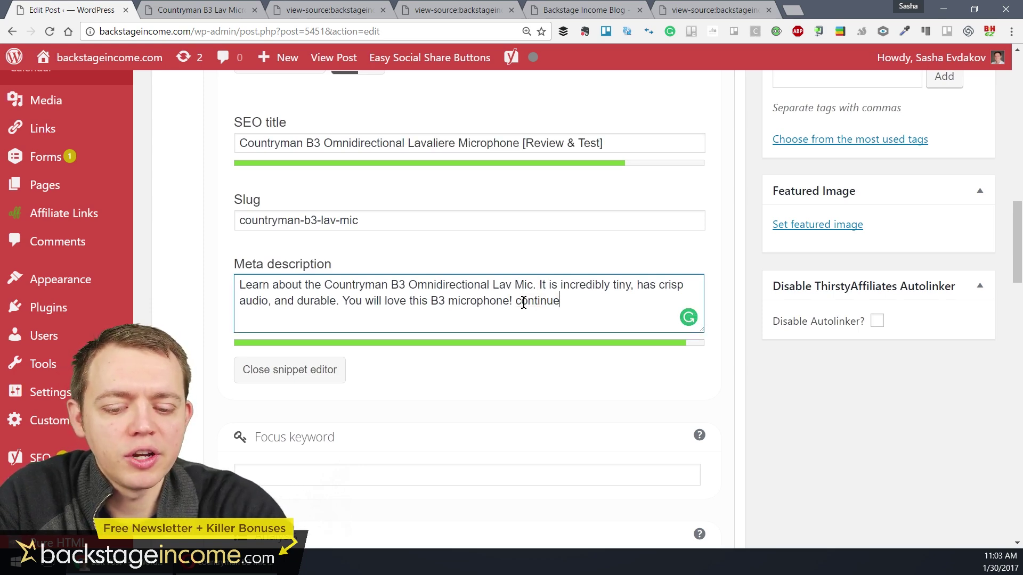
{"action": "type", "text": " typing"}
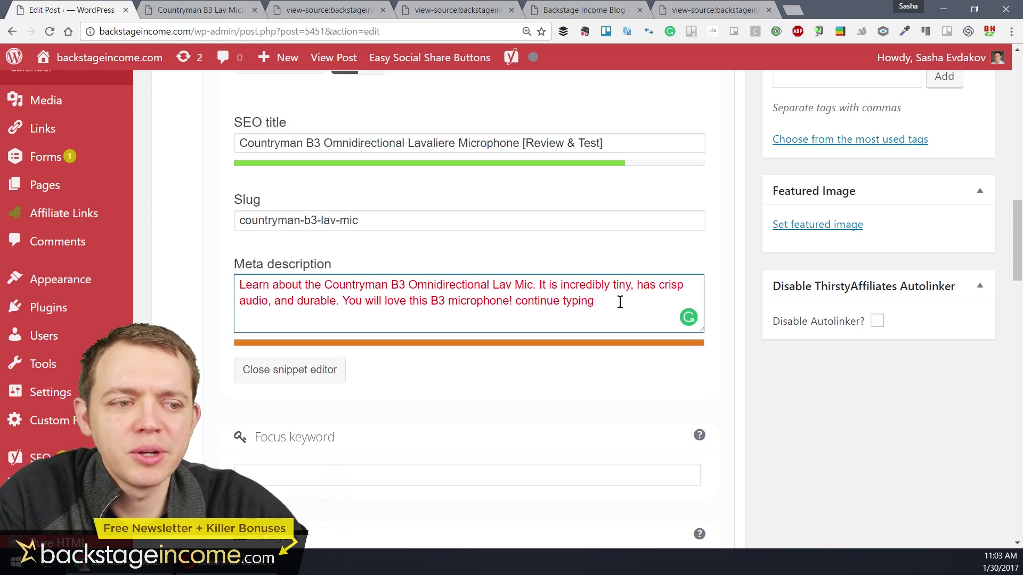
- Delete the filler words "continue typing" from the meta description and insert "[Review + Test]" after "Lav Mic"
{"action": "left_click_drag", "start_coordinate": [620, 302], "coordinate": [514, 310]}
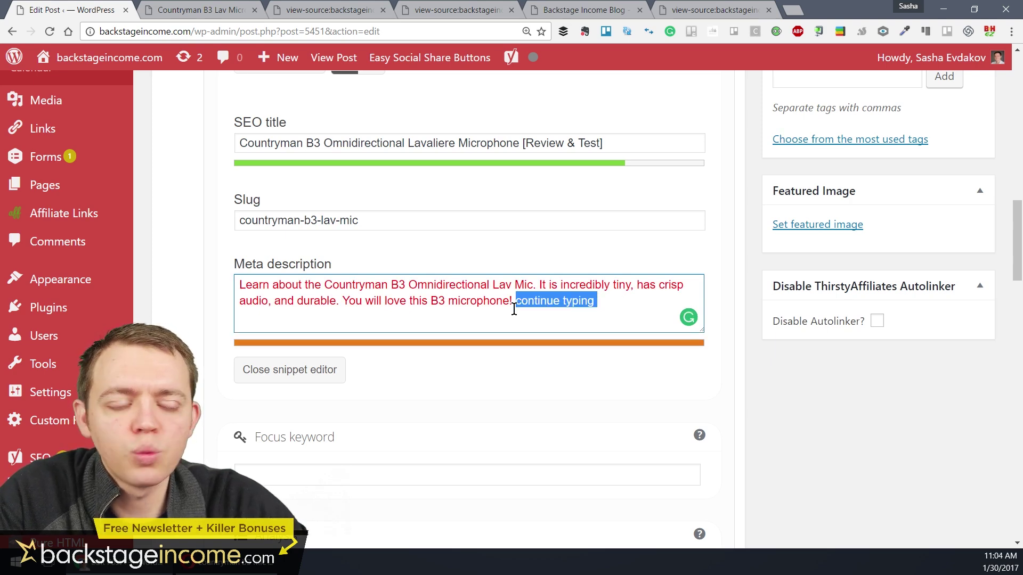
{"action": "key", "text": "BackSpace"}
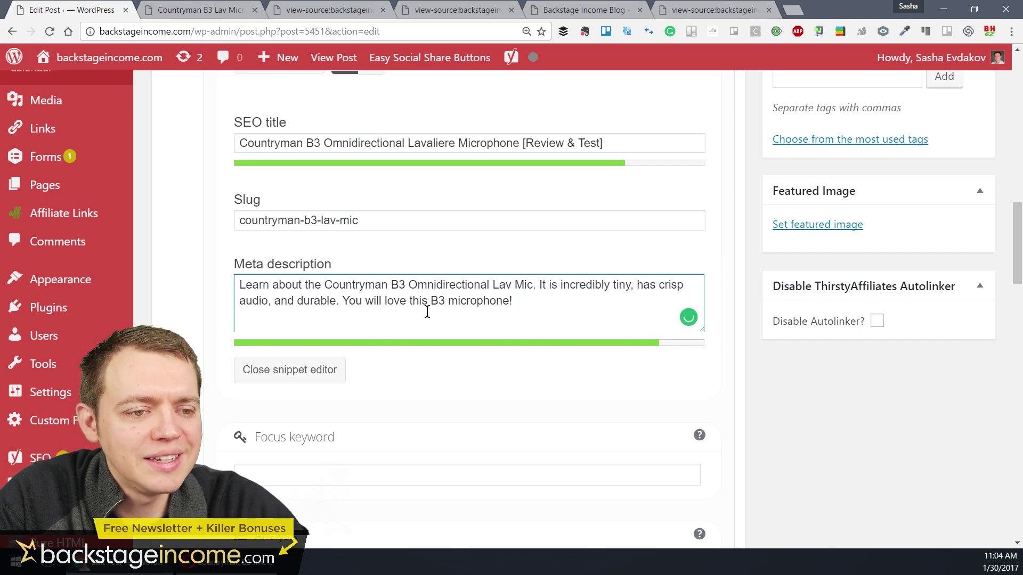
{"action": "left_click", "coordinate": [533, 283]}
{"action": "type", "text": "[Review + Test]"}
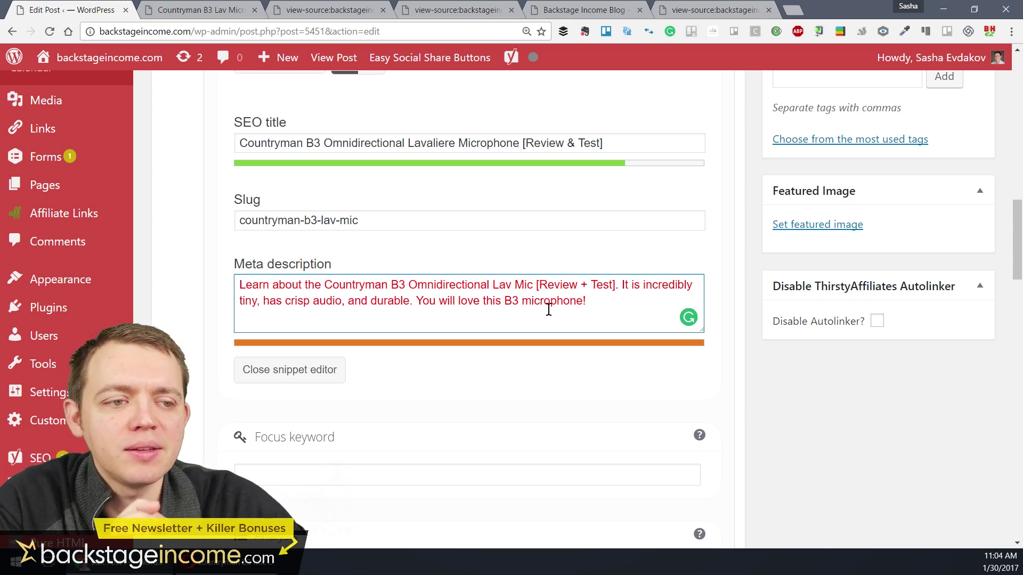
- Replace "and" before "durable" in the meta description with "&" to shorten it
{"action": "left_click", "coordinate": [365, 300]}
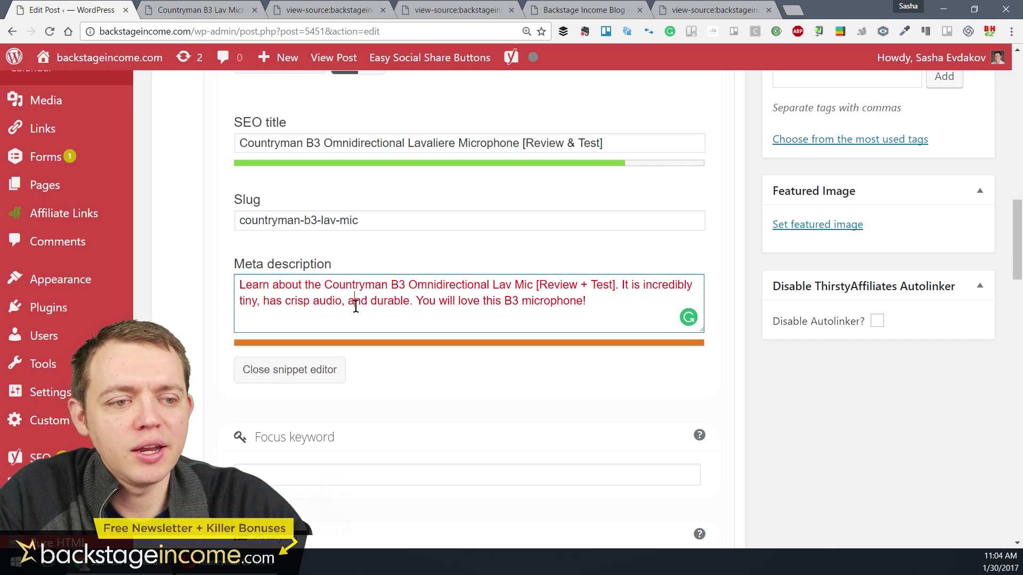
{"action": "double_click", "coordinate": [365, 299]}
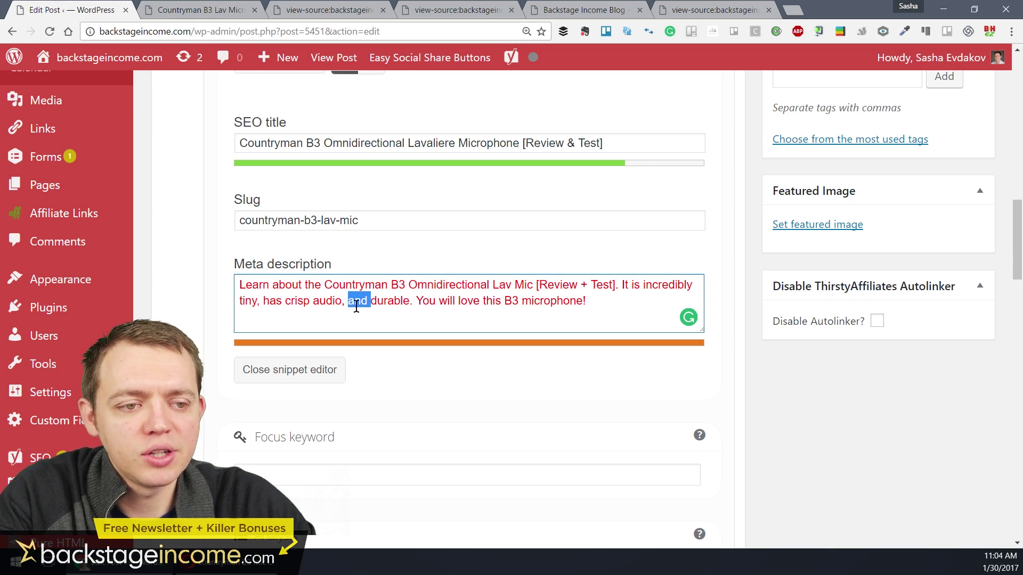
{"action": "type", "text": "&"}
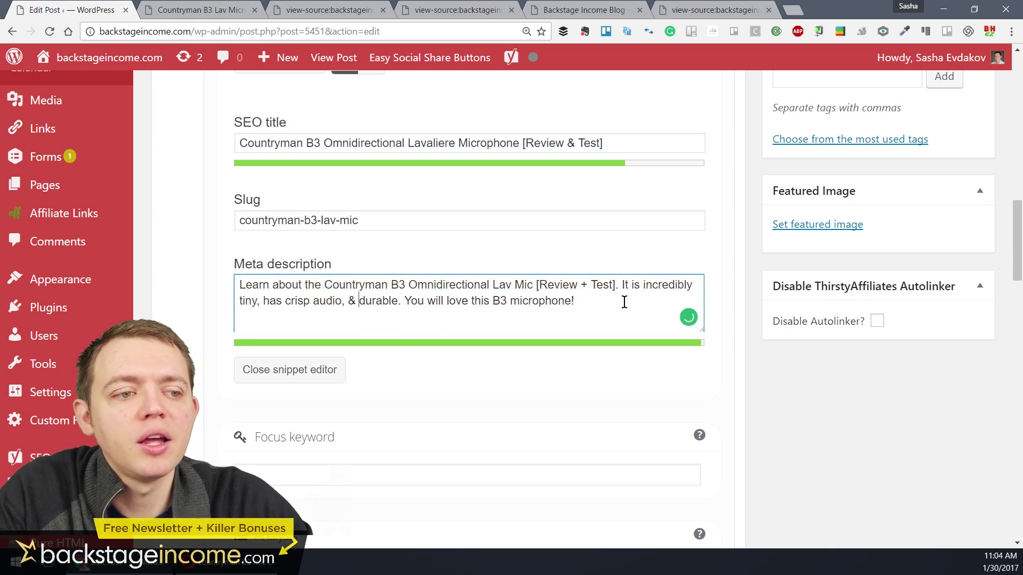
- Update the Countryman B3 post to save its new SEO title and meta description
{"action": "left_click", "coordinate": [596, 305]}
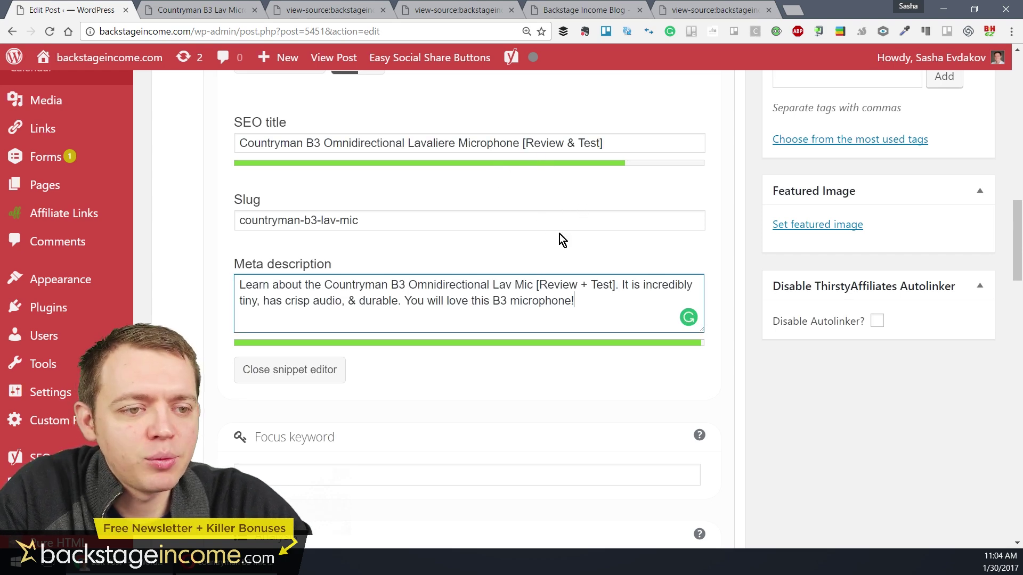
{"action": "scroll", "coordinate": [772, 235], "scroll_direction": "up", "scroll_amount": 9}
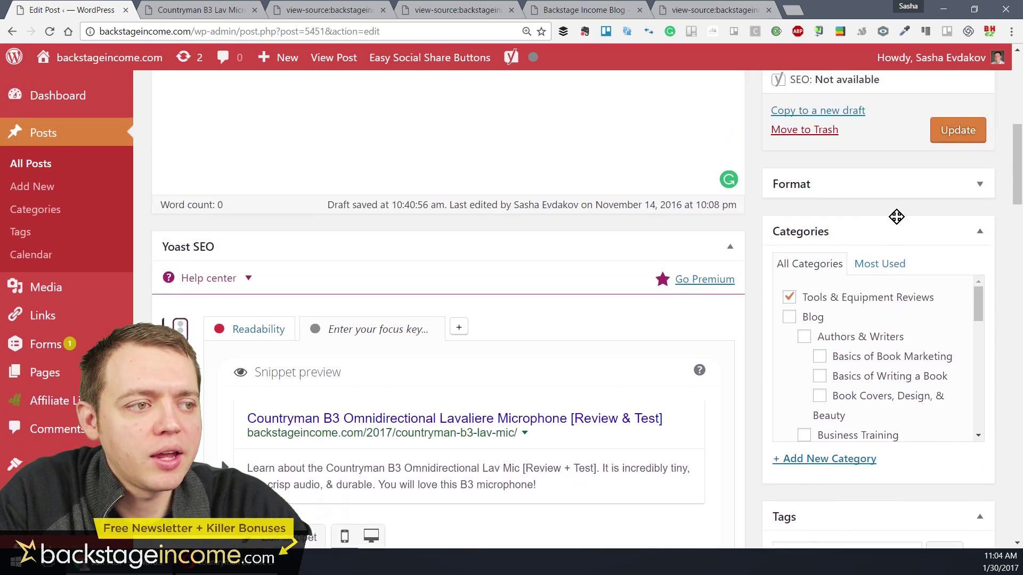
{"action": "left_click", "coordinate": [946, 186]}
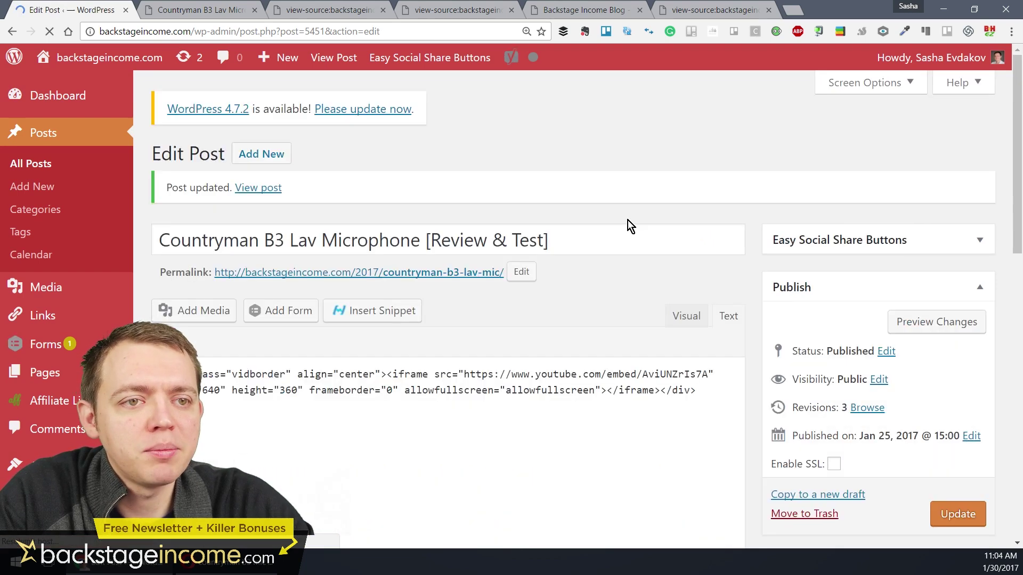
- Reload the source view of the Countryman B3 post and examine its title tag and meta description tag
{"action": "left_click", "coordinate": [325, 12]}
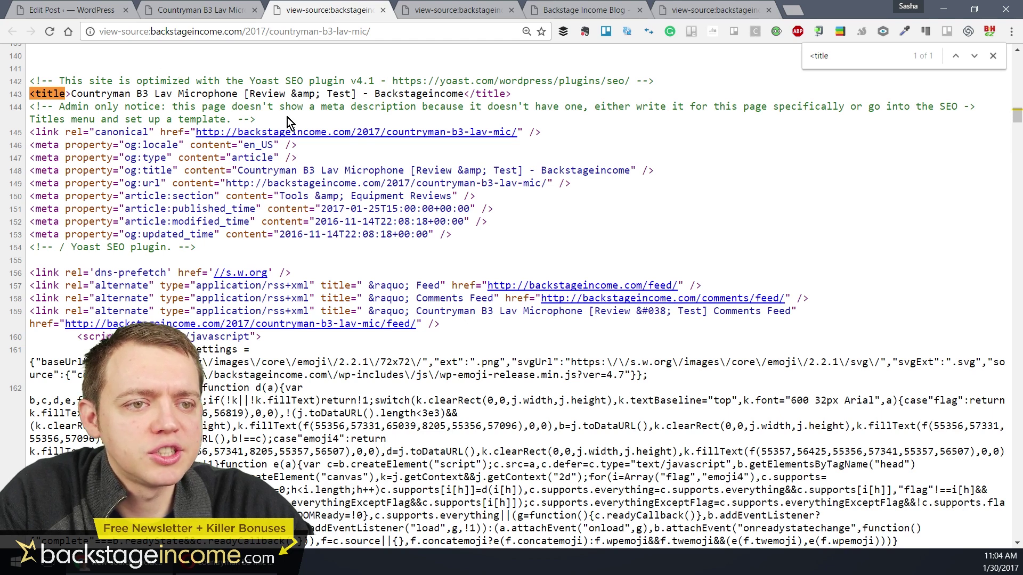
{"action": "key", "text": "F5"}
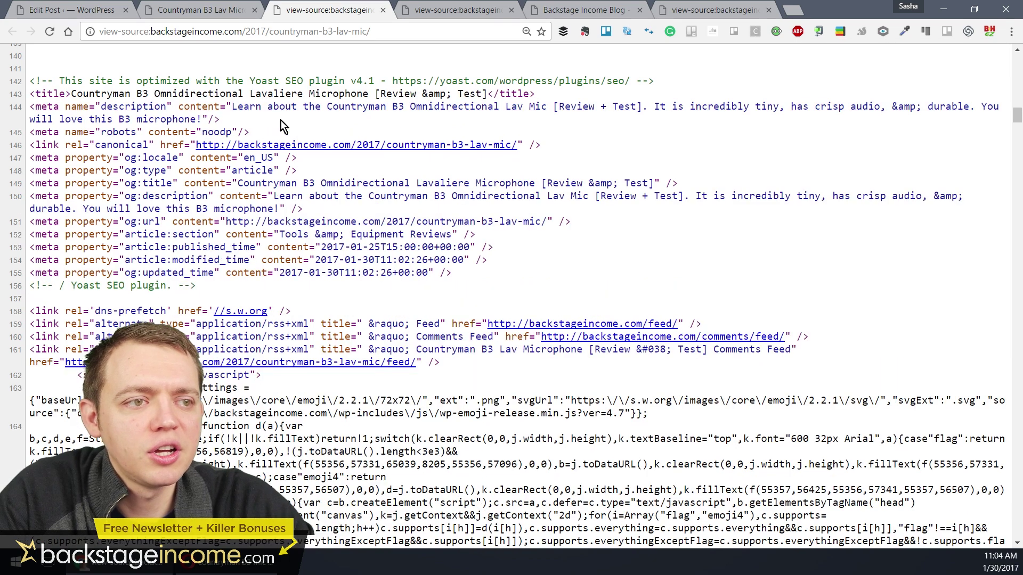
{"action": "left_click_drag", "start_coordinate": [220, 118], "coordinate": [31, 106]}
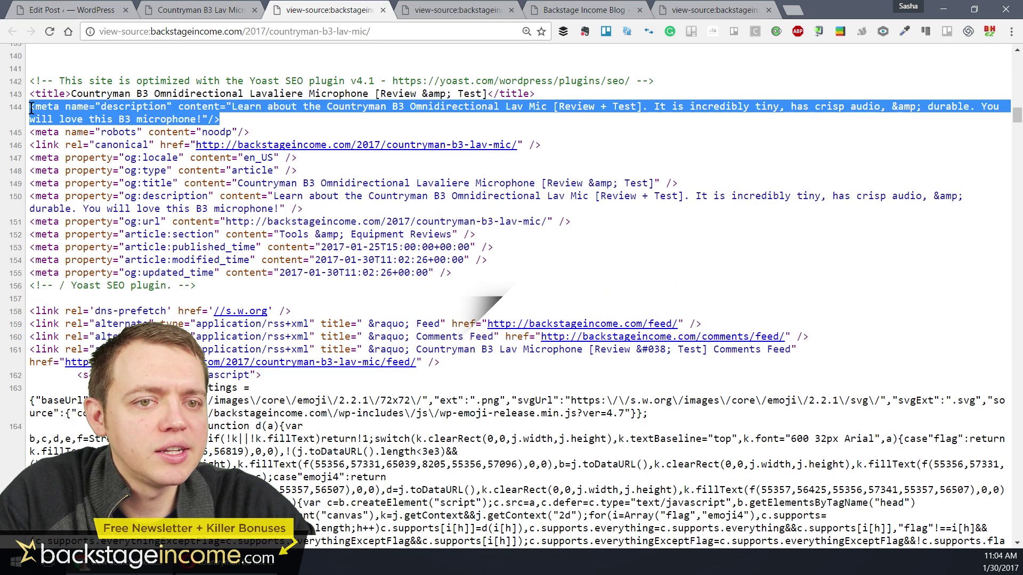
{"action": "left_click", "coordinate": [341, 122]}
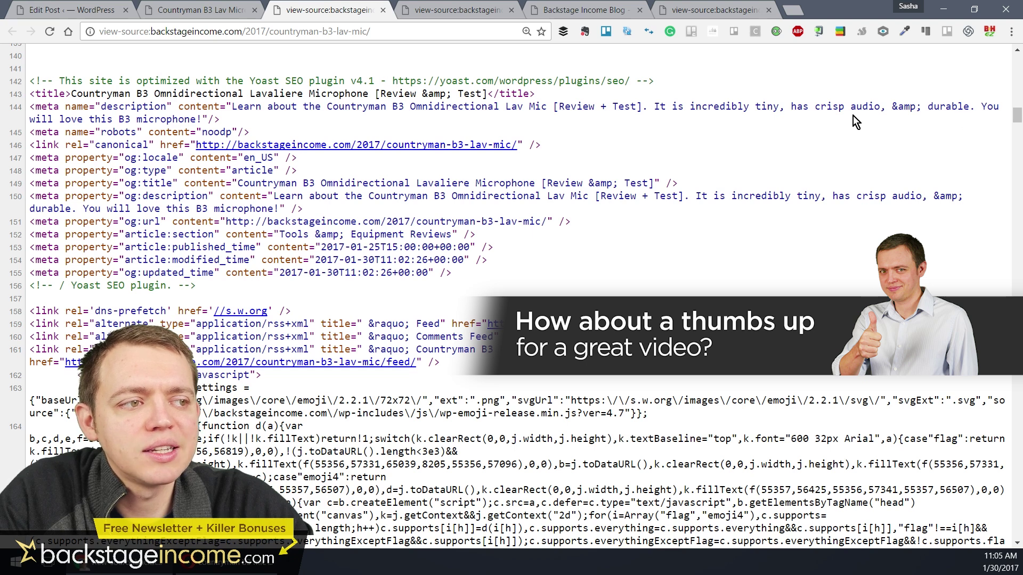
{"action": "left_click_drag", "start_coordinate": [42, 94], "coordinate": [612, 94]}
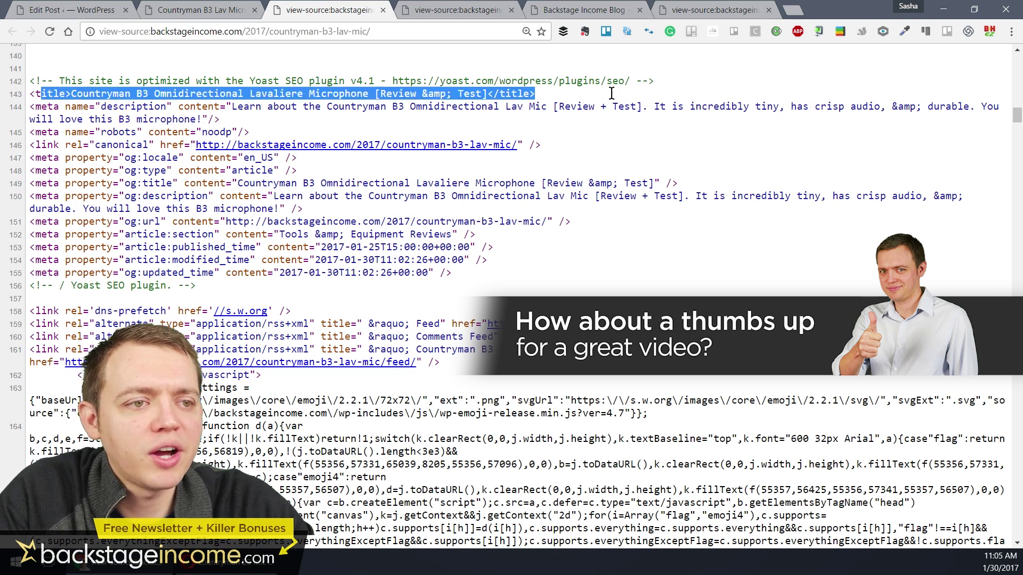
{"action": "left_click", "coordinate": [417, 112]}
{"action": "left_click_drag", "start_coordinate": [214, 120], "coordinate": [19, 107]}
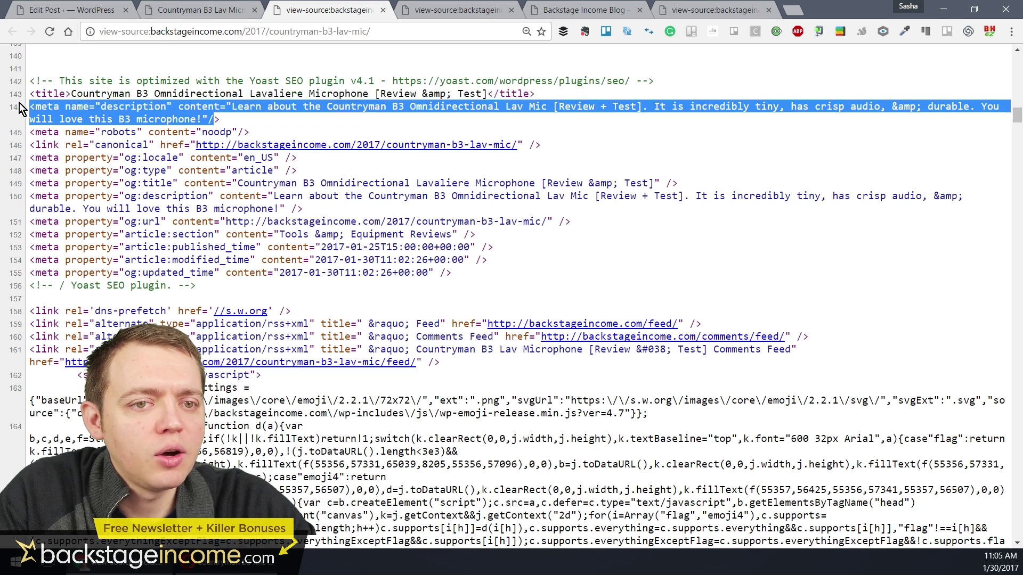
{"action": "left_click", "coordinate": [267, 133]}
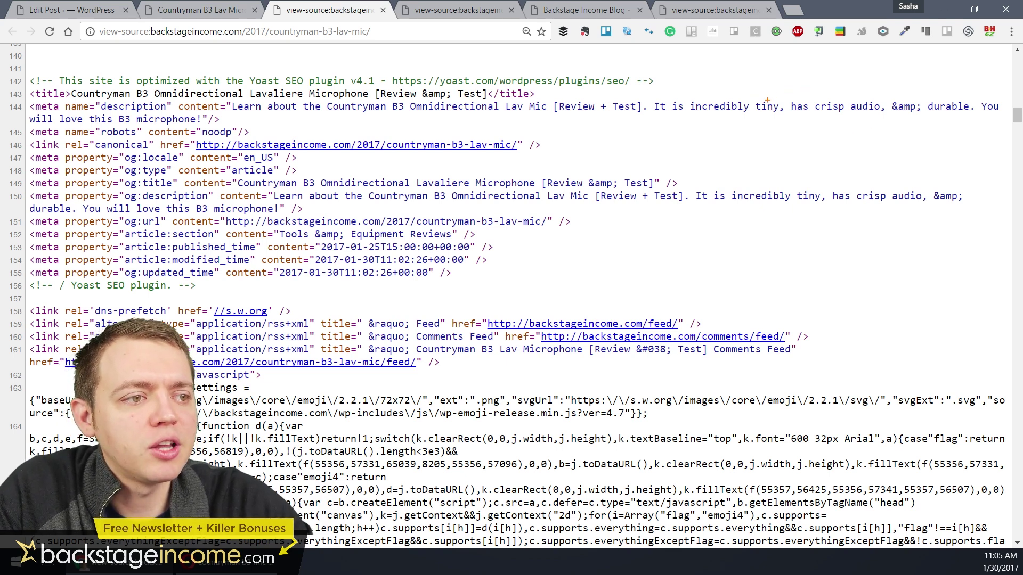
- Annotate the meta description in the page source with arrows and a loop around "tiny, has crisp audio", and clear the drawings
{"action": "left_click_drag", "start_coordinate": [770, 100], "coordinate": [784, 75]}
{"action": "left_click_drag", "start_coordinate": [833, 102], "coordinate": [836, 76]}
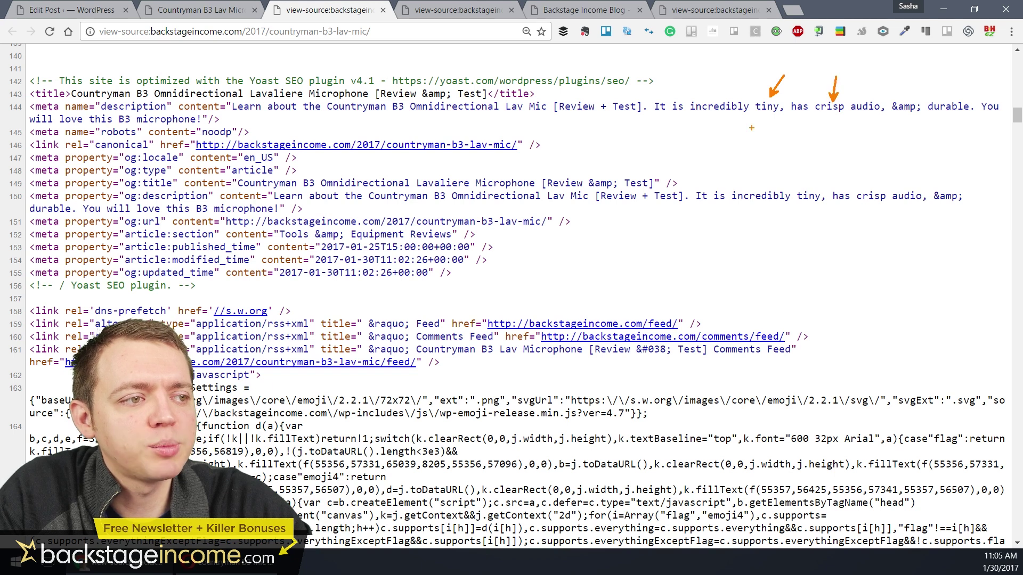
{"action": "left_click_drag", "start_coordinate": [210, 120], "coordinate": [561, 120]}
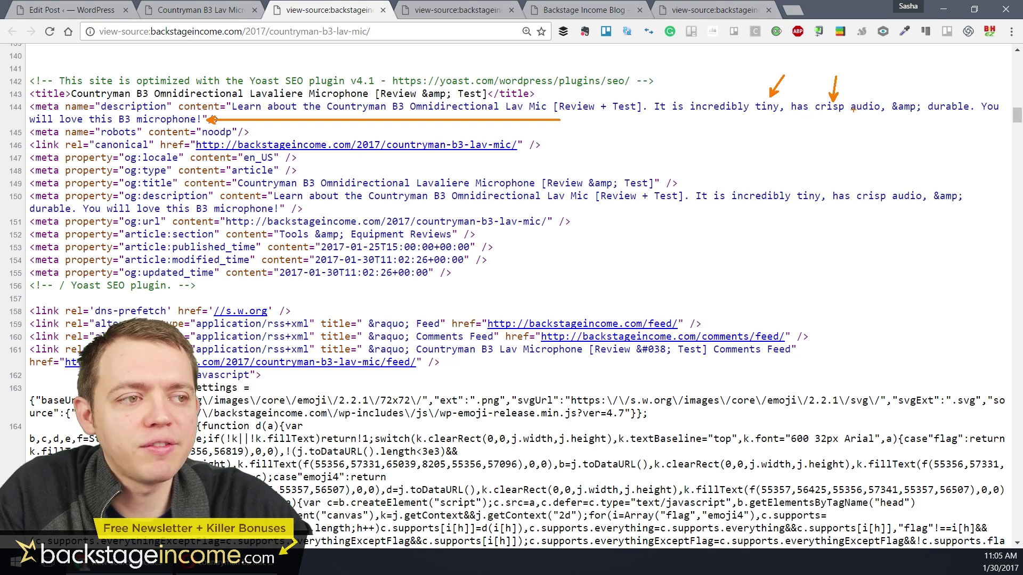
{"action": "mouse_move", "coordinate": [852, 110]}
{"action": "left_mouse_down"}
{"action": "mouse_move", "coordinate": [850, 92]}
{"action": "mouse_move", "coordinate": [746, 94]}
{"action": "mouse_move", "coordinate": [845, 124]}
{"action": "mouse_move", "coordinate": [876, 96]}
{"action": "mouse_move", "coordinate": [829, 76]}
{"action": "mouse_move", "coordinate": [681, 67]}
{"action": "mouse_move", "coordinate": [678, 77]}
{"action": "mouse_move", "coordinate": [723, 83]}
{"action": "left_mouse_up"}
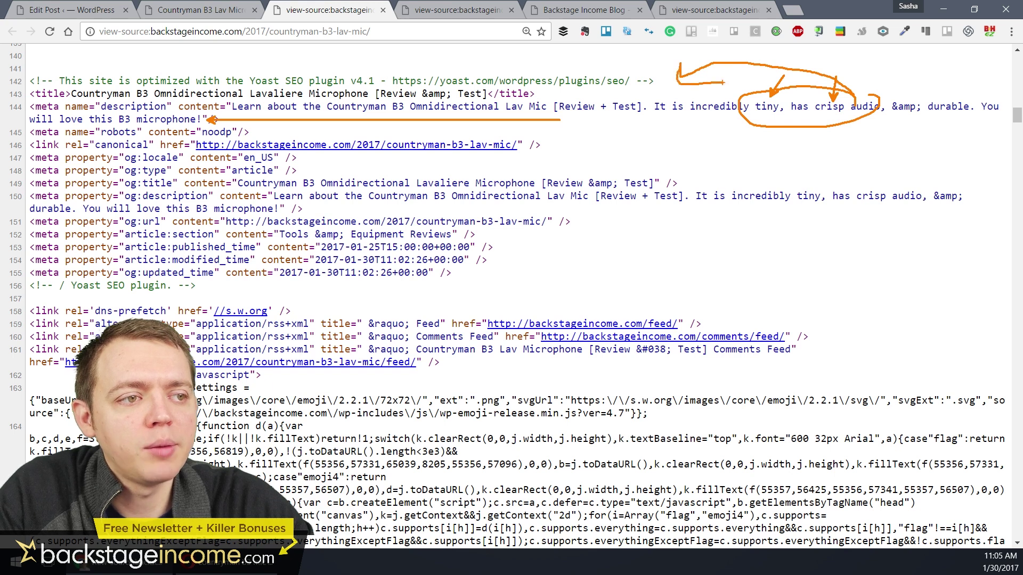
{"action": "key", "text": "ctrl+z"}
{"action": "key", "text": "Escape"}
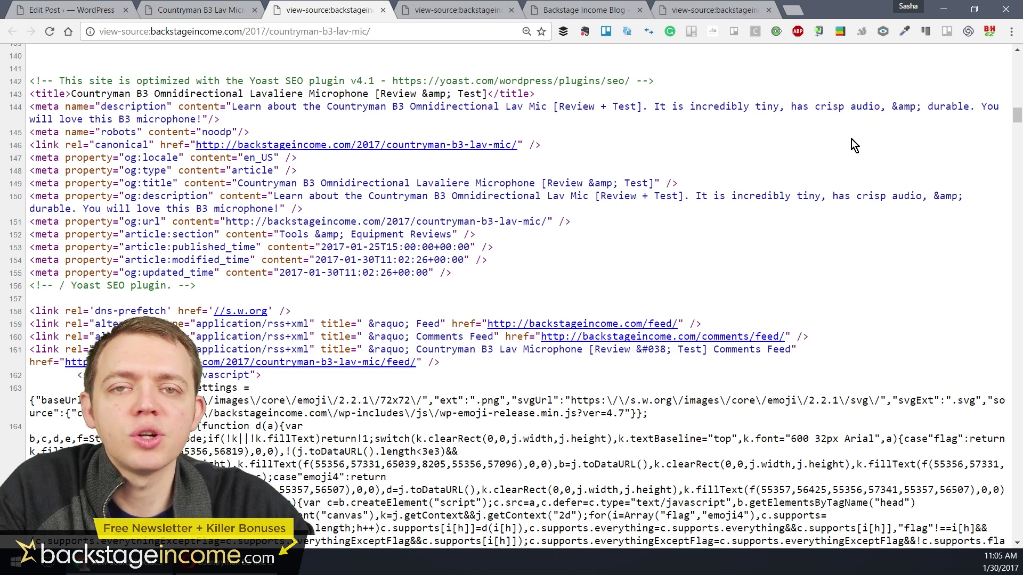